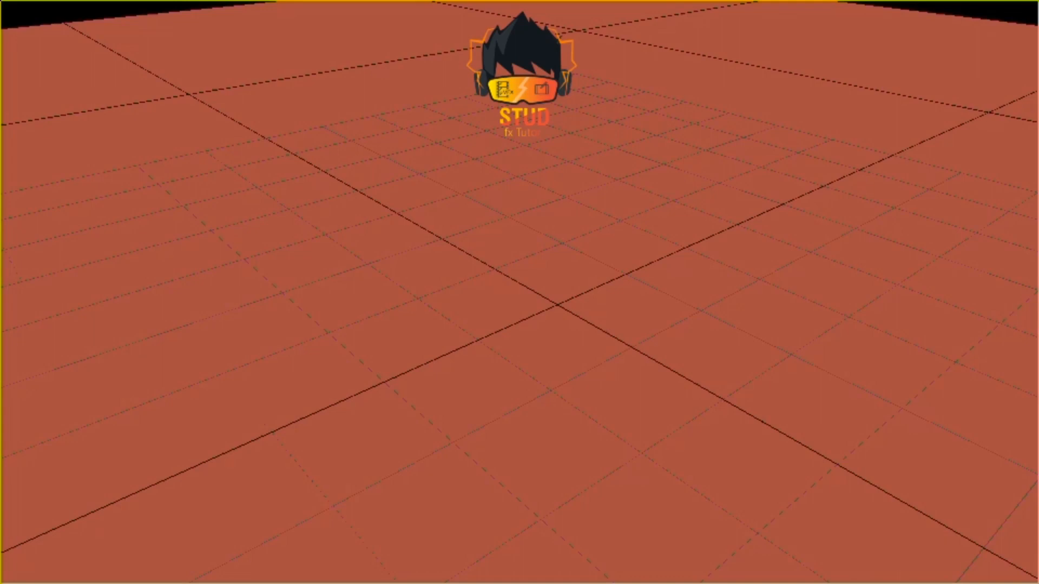
# Step: Play the golden branch tut.mp4 preview to examine the branching effect, then leave full-screen view
pyautogui.press('space')
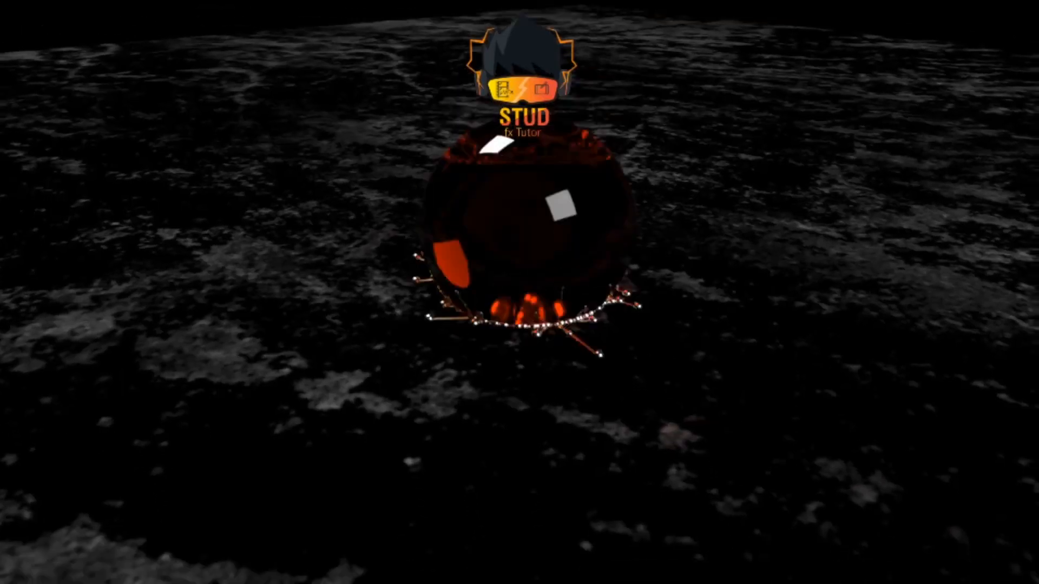
pyautogui.scroll(-2, 519, 292)
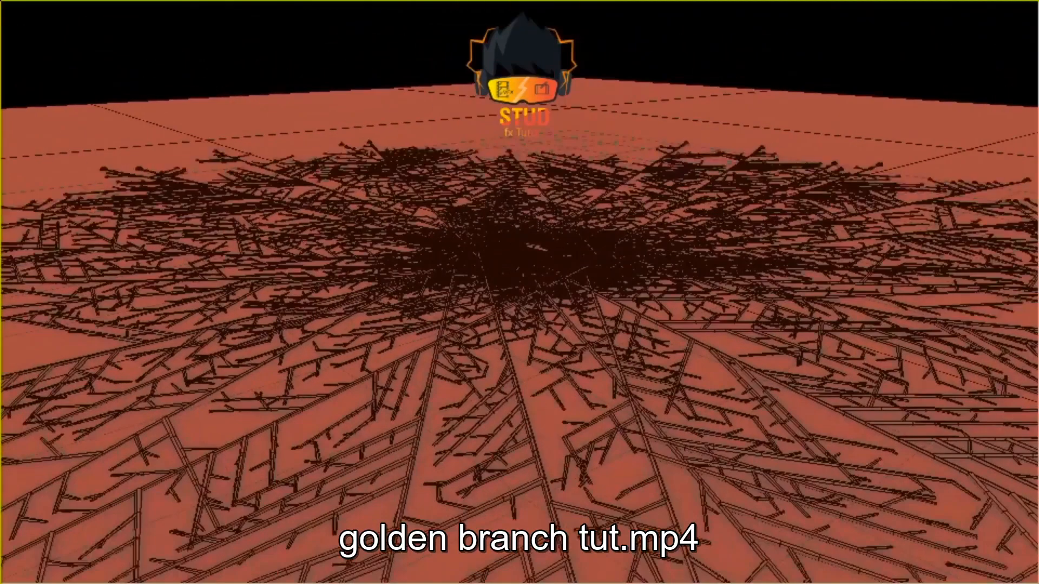
pyautogui.press('space')
pyautogui.press('Escape')
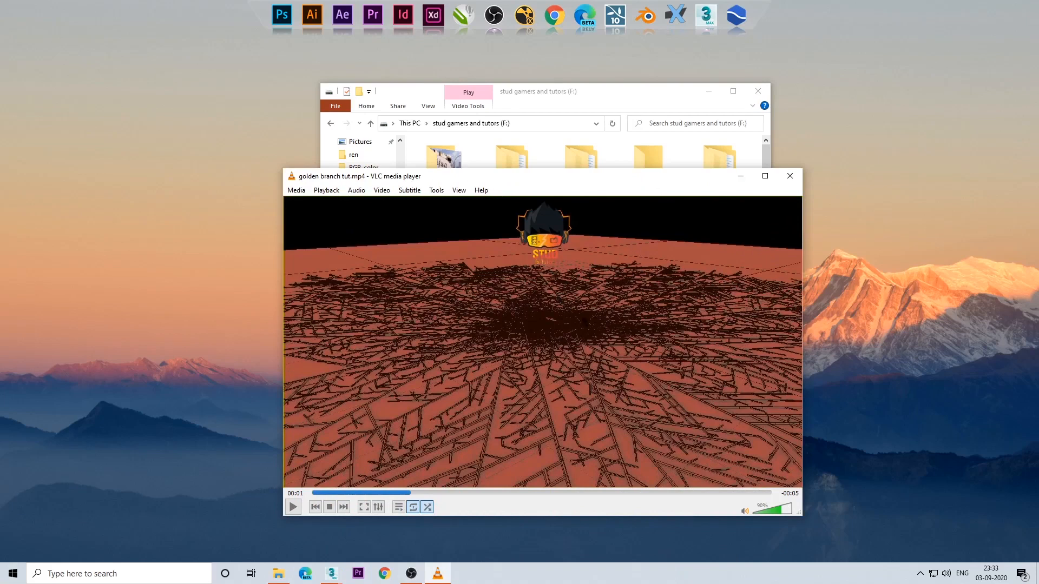
# Step: Switch to 3ds Max and maximize the Perspective viewport
pyautogui.click(758, 92)
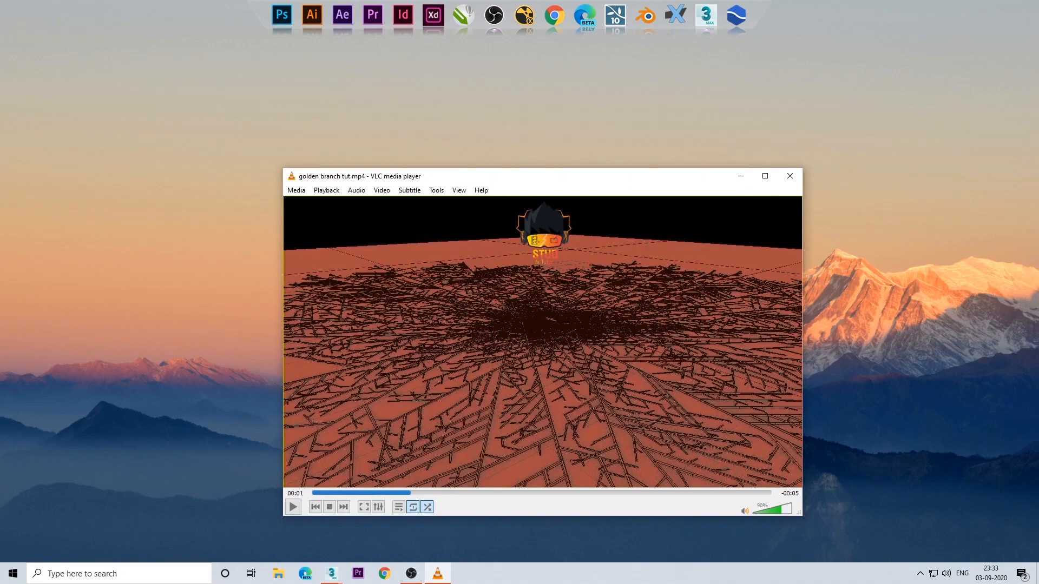
pyautogui.click(332, 573)
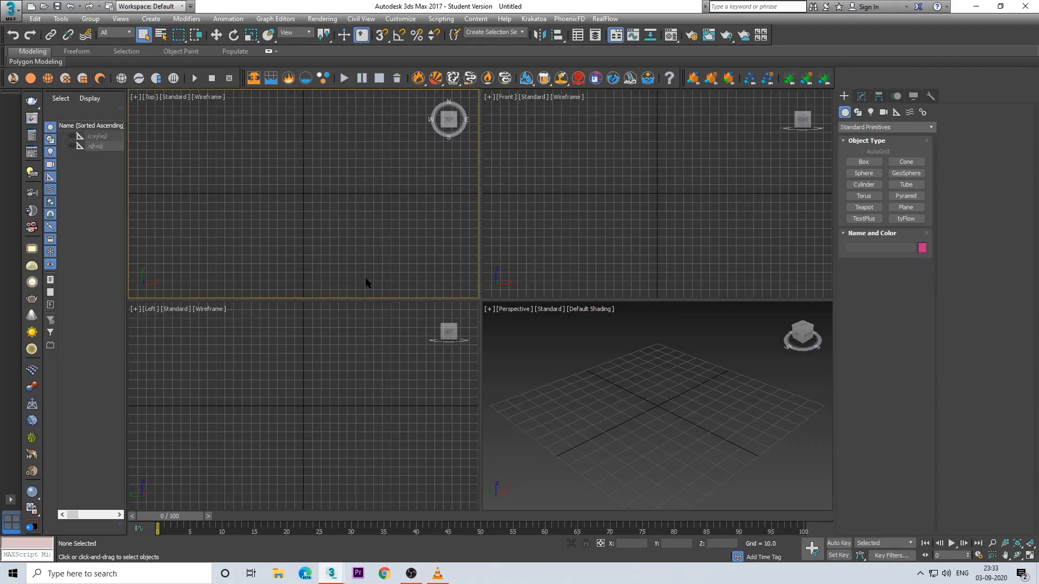
pyautogui.click(367, 374)
pyautogui.click(622, 398)
pyautogui.click(639, 289)
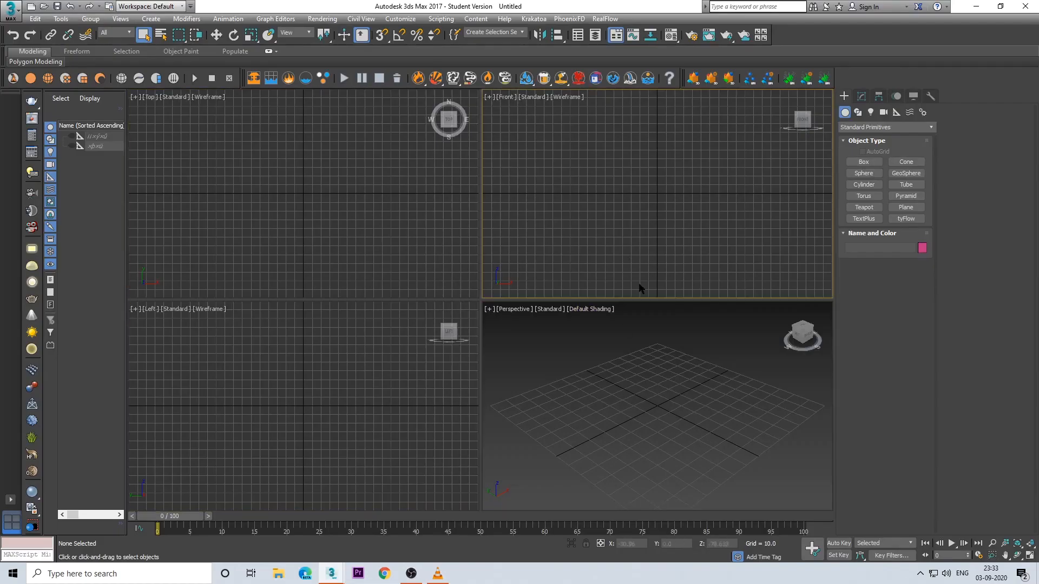
pyautogui.click(658, 389)
pyautogui.hotkey('alt', 'w')
pyautogui.scroll(-5, 604, 388)
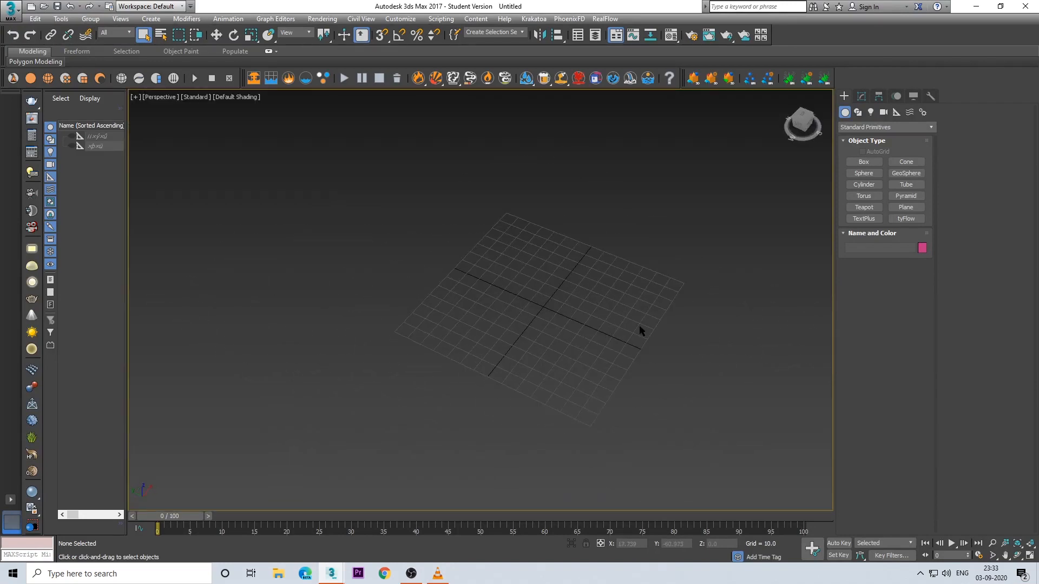
# Step: Create a large standard Plane covering the home grid
pyautogui.scroll(3, 576, 351)
pyautogui.click(910, 212)
pyautogui.moveTo(451, 204); pyautogui.dragTo(562, 541)
pyautogui.rightClick(557, 360)
pyautogui.keyDown('alt'); pyautogui.moveTo(570, 371); pyautogui.dragTo(595, 349, button='middle'); pyautogui.keyUp('alt')
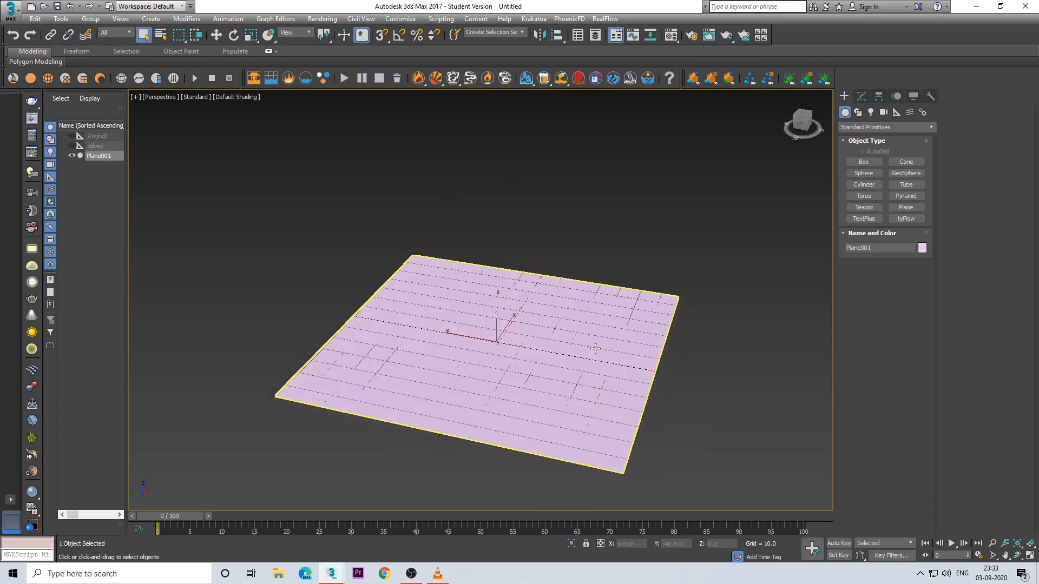
# Step: Centre the plane by setting its X and Y position to 0
pyautogui.press('w')
pyautogui.rightClick(650, 543)
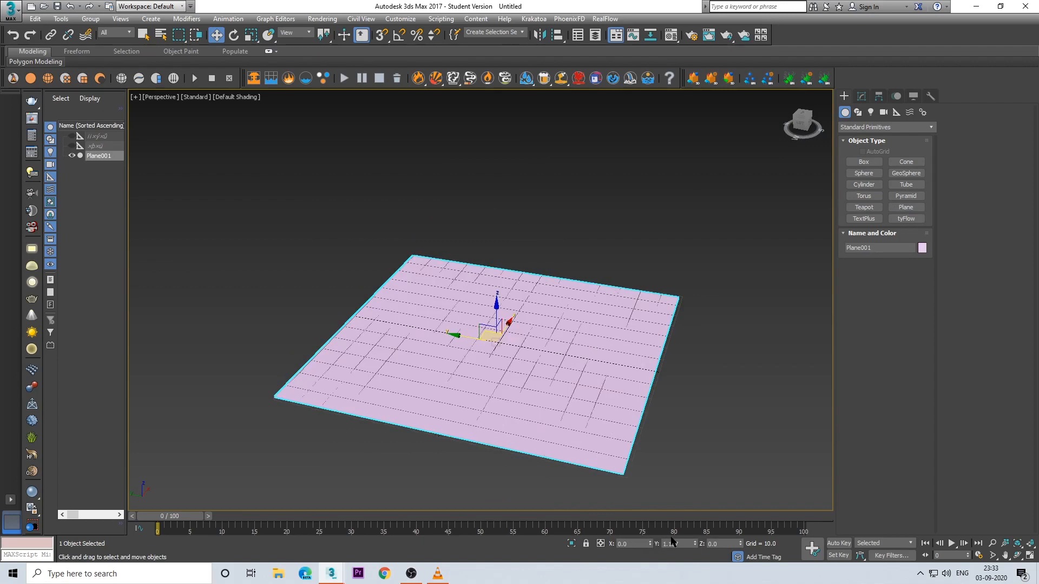
pyautogui.rightClick(696, 543)
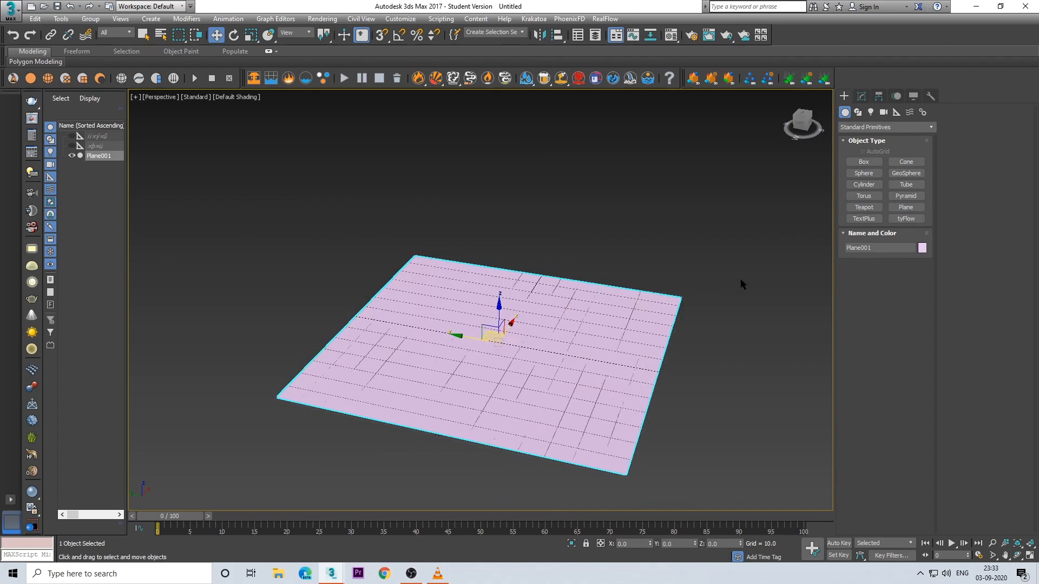
pyautogui.keyDown('alt'); pyautogui.moveTo(740, 278); pyautogui.dragTo(698, 357, button='middle'); pyautogui.keyUp('alt')
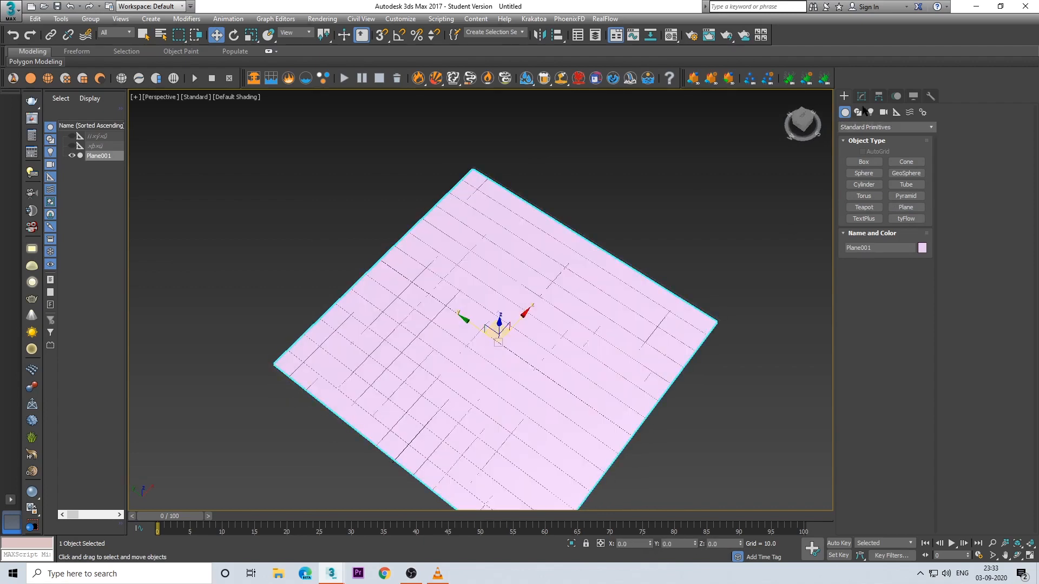
# Step: Create a small Sphere at the centre of the plane
pyautogui.click(865, 173)
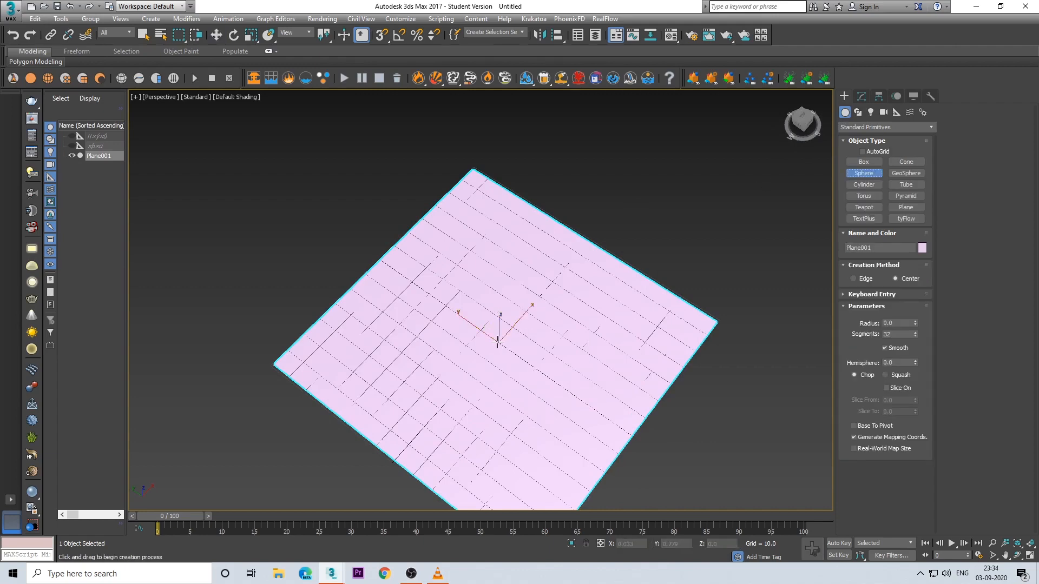
pyautogui.moveTo(498, 342); pyautogui.dragTo(508, 365)
pyautogui.press('w')
pyautogui.keyDown('alt'); pyautogui.moveTo(507, 365); pyautogui.dragTo(484, 325, button='middle'); pyautogui.keyUp('alt')
pyautogui.scroll(5, 485, 325)
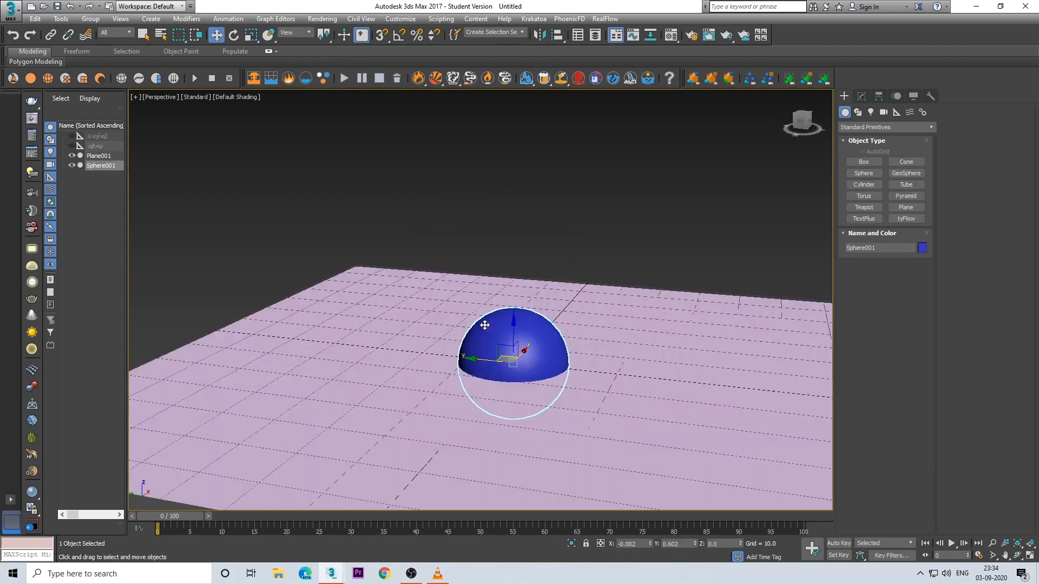
# Step: Raise the sphere above the plane to about Z 83
pyautogui.scroll(-3, 485, 325)
pyautogui.moveTo(514, 321); pyautogui.dragTo(570, 277)
pyautogui.moveTo(559, 252)
pyautogui.keyDown('alt'); pyautogui.mouseDown(button='middle')
pyautogui.moveTo(534, 261)
pyautogui.moveTo(553, 256)
pyautogui.mouseUp(button='middle'); pyautogui.keyUp('alt')
pyautogui.click(554, 256)
pyautogui.click(492, 214)
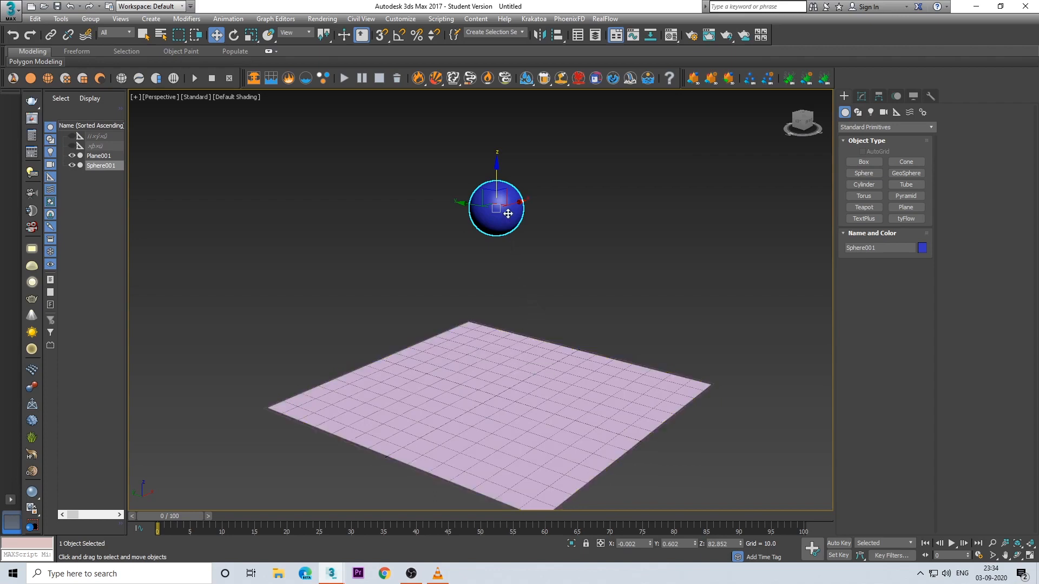
# Step: Turn on Auto Key and lower the sphere onto the plane at frame 16, to about Z 8
pyautogui.click(840, 543)
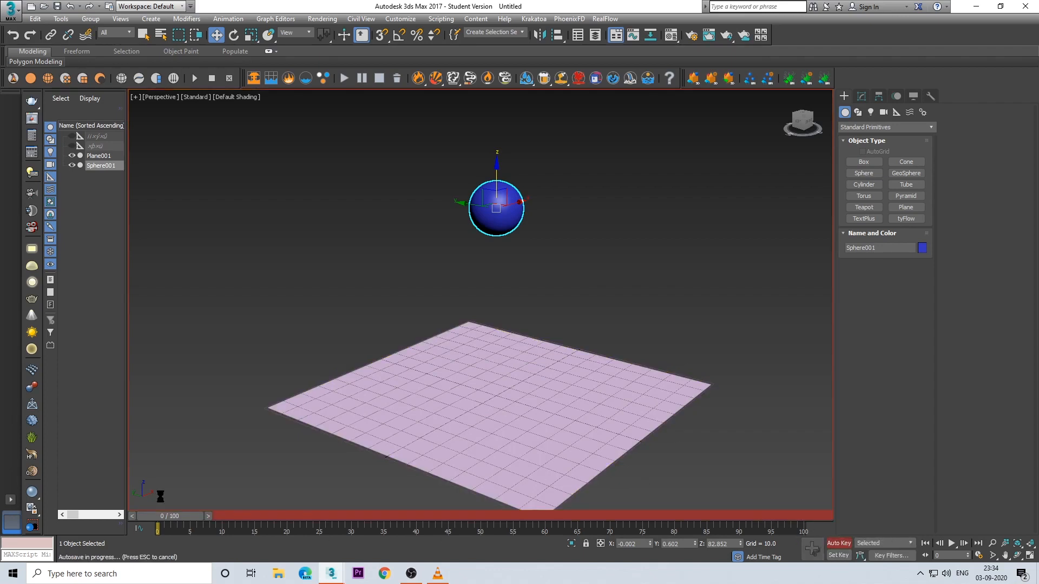
pyautogui.moveTo(181, 517); pyautogui.dragTo(265, 517)
pyautogui.moveTo(500, 173); pyautogui.dragTo(498, 346)
pyautogui.keyDown('alt'); pyautogui.moveTo(545, 376); pyautogui.dragTo(556, 351, button='middle'); pyautogui.keyUp('alt')
pyautogui.scroll(4, 546, 373)
pyautogui.keyDown('alt'); pyautogui.moveTo(541, 408); pyautogui.dragTo(533, 381, button='middle'); pyautogui.keyUp('alt')
# Step: At frame 25, adjust the sphere's height to about Z 8.3 to key its rest on the plane
pyautogui.moveTo(279, 519); pyautogui.dragTo(345, 526)
pyautogui.press('w')
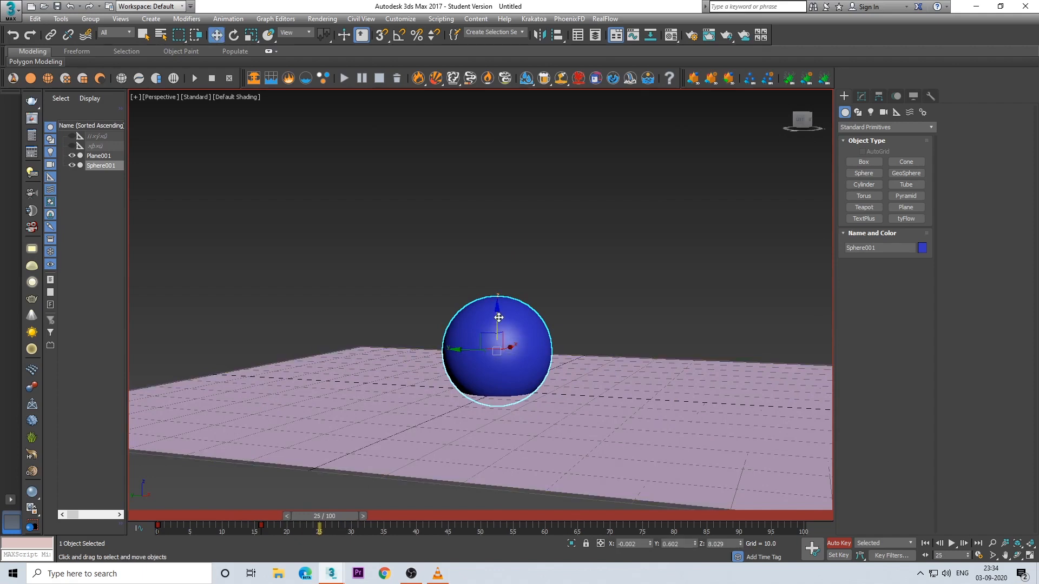
pyautogui.moveTo(498, 317); pyautogui.dragTo(499, 325)
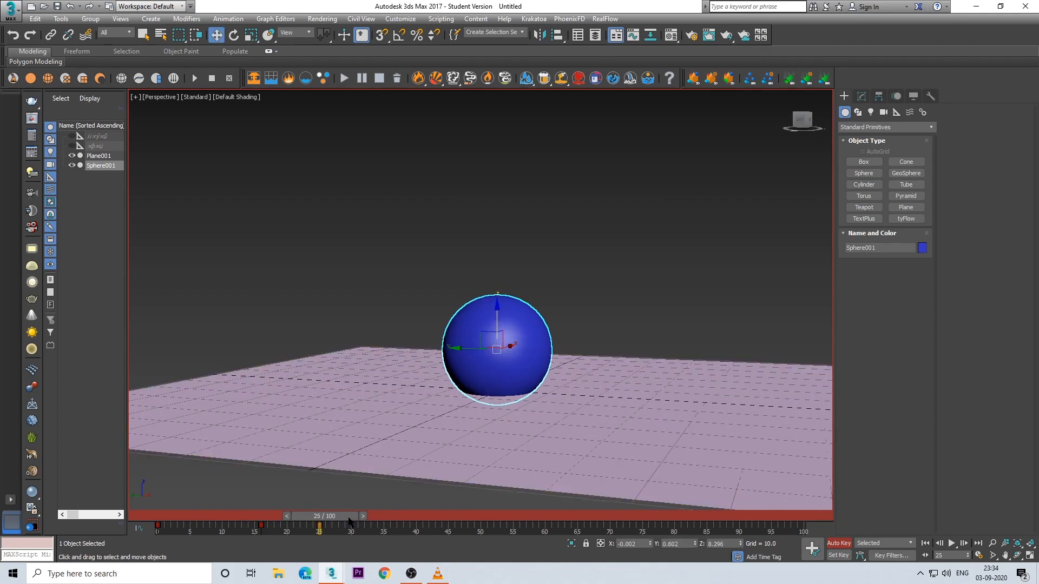
# Step: At frame 40, raise the sphere to about Z 88 and turn off Auto Key
pyautogui.moveTo(349, 521); pyautogui.dragTo(438, 521)
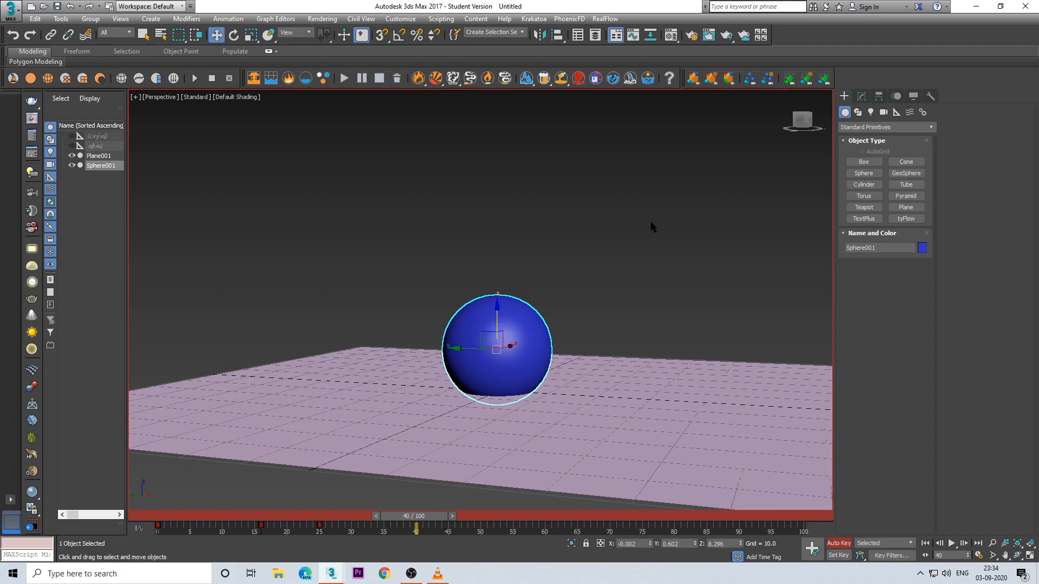
pyautogui.scroll(-5, 605, 341)
pyautogui.moveTo(546, 331); pyautogui.dragTo(555, 155)
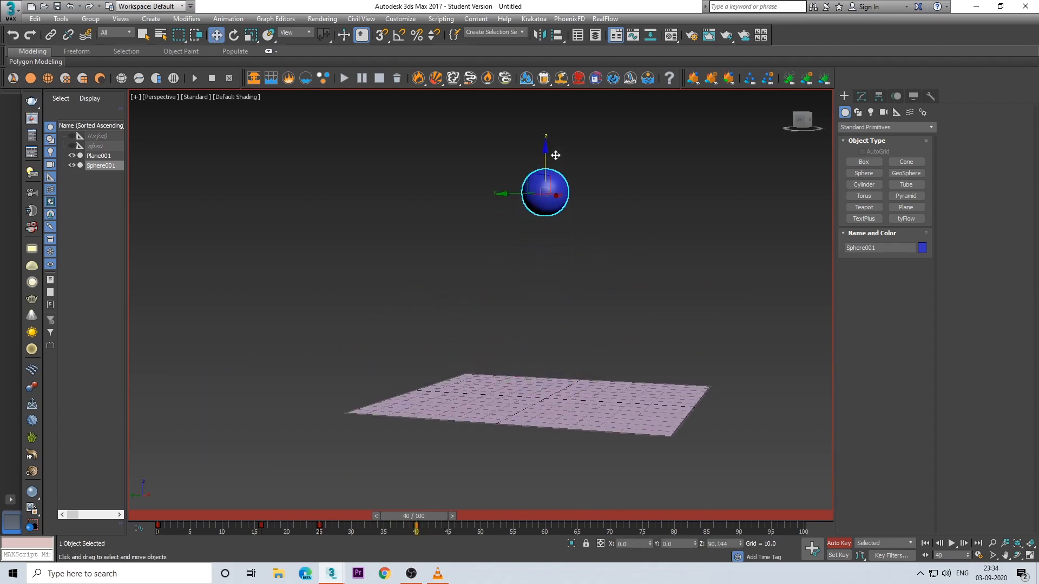
pyautogui.keyDown('alt'); pyautogui.moveTo(644, 385); pyautogui.dragTo(523, 431, button='middle'); pyautogui.keyUp('alt')
pyautogui.scroll(3, 568, 394)
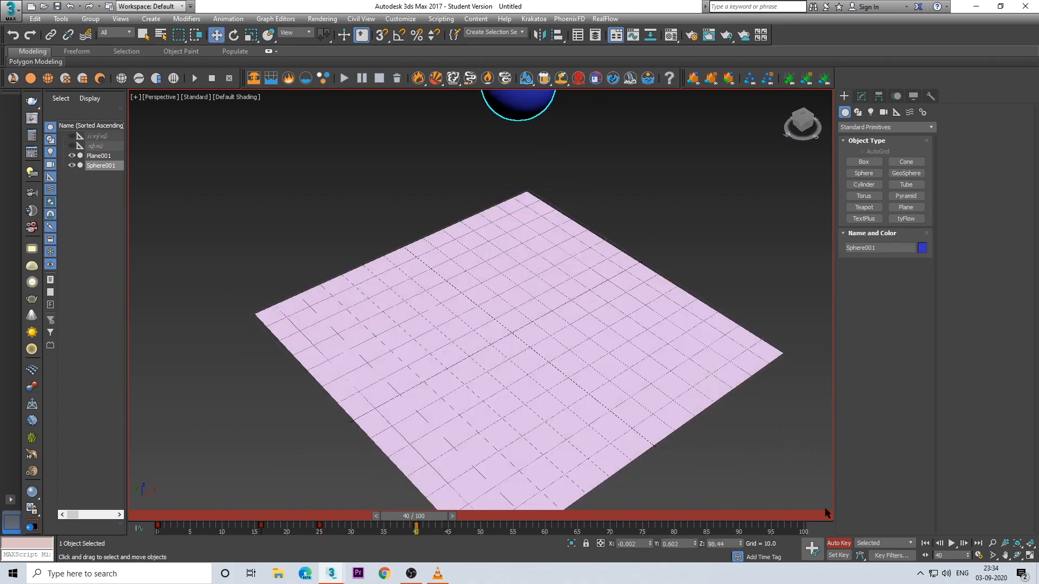
pyautogui.click(839, 543)
# Step: Scrub back to frame 0 to review the sphere's motion and its contact with the plane
pyautogui.moveTo(424, 519); pyautogui.dragTo(284, 517)
pyautogui.press('w')
pyautogui.keyDown('alt'); pyautogui.moveTo(398, 413); pyautogui.dragTo(512, 364, button='middle'); pyautogui.keyUp('alt')
pyautogui.scroll(4, 513, 340)
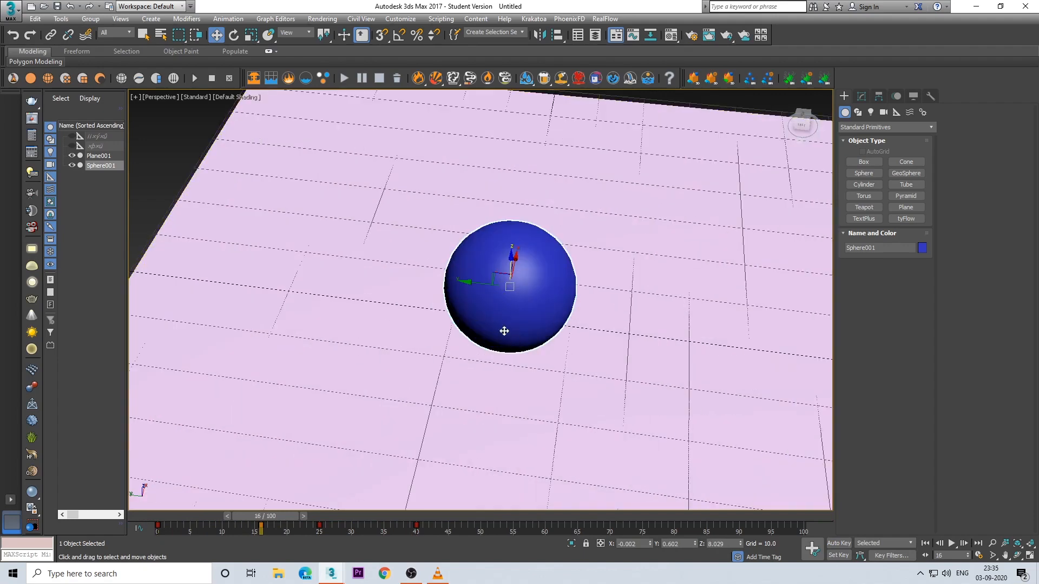
pyautogui.scroll(-5, 503, 331)
pyautogui.keyDown('alt'); pyautogui.moveTo(735, 236); pyautogui.dragTo(568, 401, button='middle'); pyautogui.keyUp('alt')
pyautogui.moveTo(276, 522); pyautogui.dragTo(178, 521)
pyautogui.keyDown('alt'); pyautogui.moveTo(612, 346); pyautogui.dragTo(551, 380, button='middle'); pyautogui.keyUp('alt')
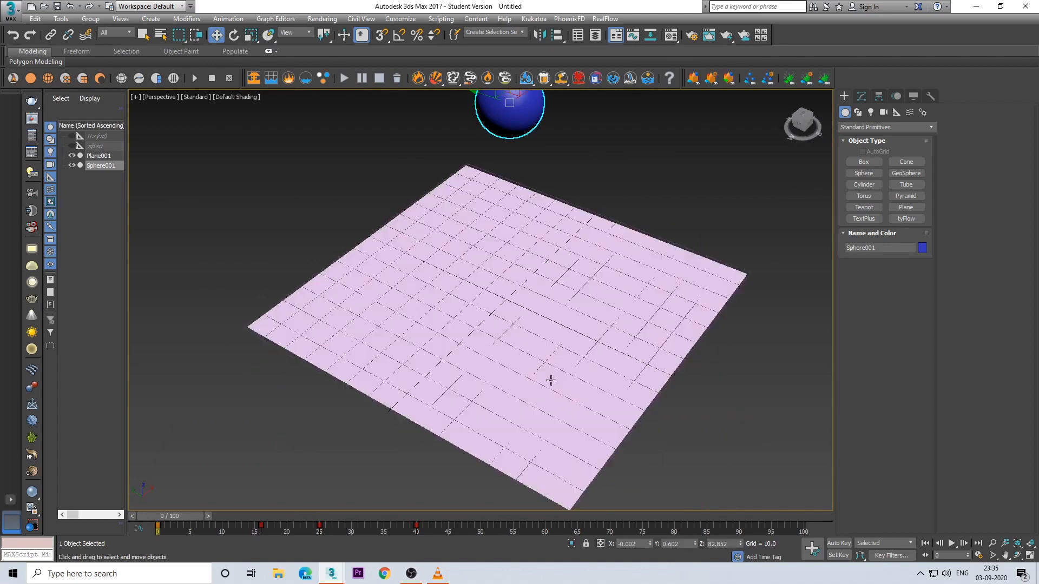
# Step: Create a tyFlow object beside the plane and open its editor
pyautogui.click(907, 220)
pyautogui.moveTo(769, 337); pyautogui.dragTo(791, 363)
pyautogui.click(861, 96)
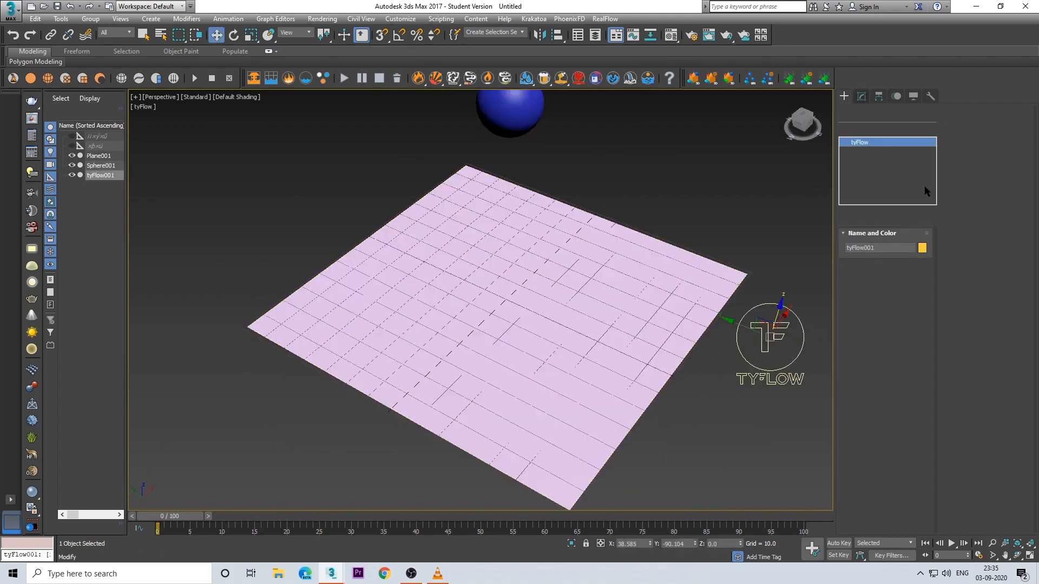
pyautogui.click(893, 267)
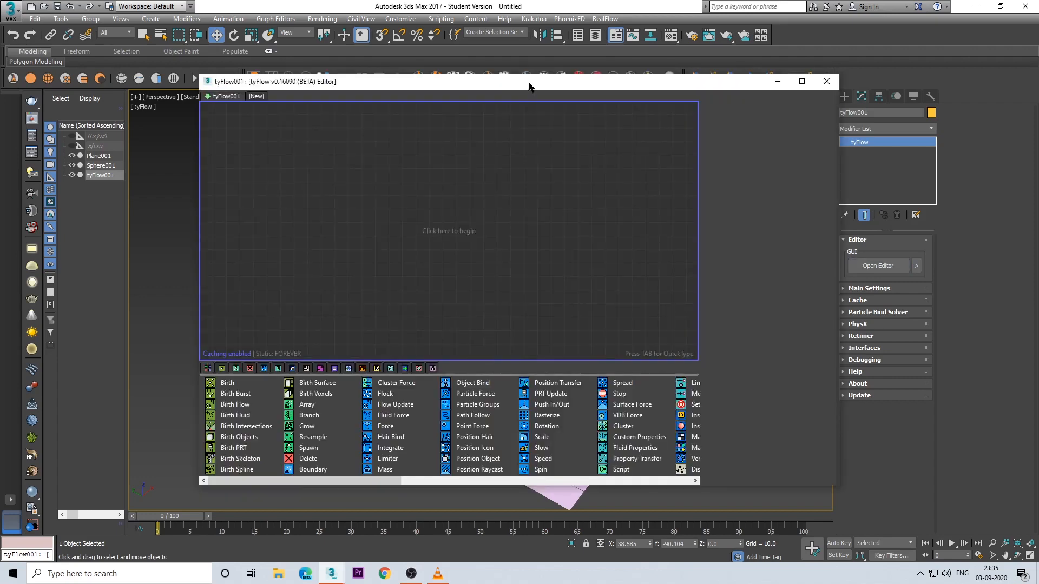
# Step: Reposition and narrow the tyFlow editor so the plane and sphere stay in sight
pyautogui.moveTo(529, 85); pyautogui.dragTo(670, 86)
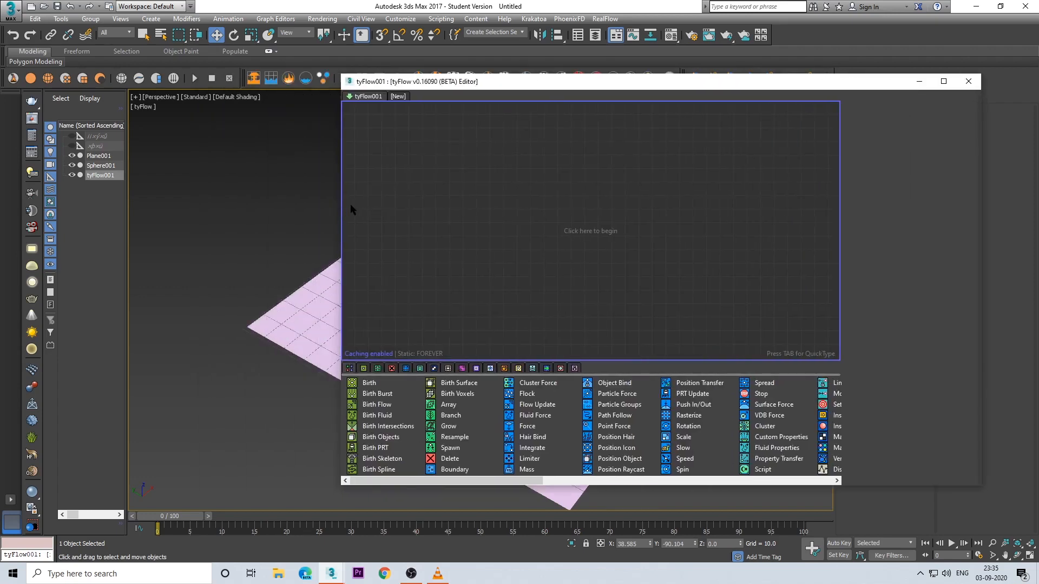
pyautogui.moveTo(339, 204); pyautogui.dragTo(512, 209)
pyautogui.moveTo(412, 297); pyautogui.dragTo(420, 349, button='middle')
pyautogui.moveTo(421, 349); pyautogui.dragTo(347, 364, button='middle')
# Step: Add a Birth Intersections event in A --> B mode, with the plane as Geometry A and the sphere as Geometry B
pyautogui.moveTo(558, 429); pyautogui.dragTo(666, 156)
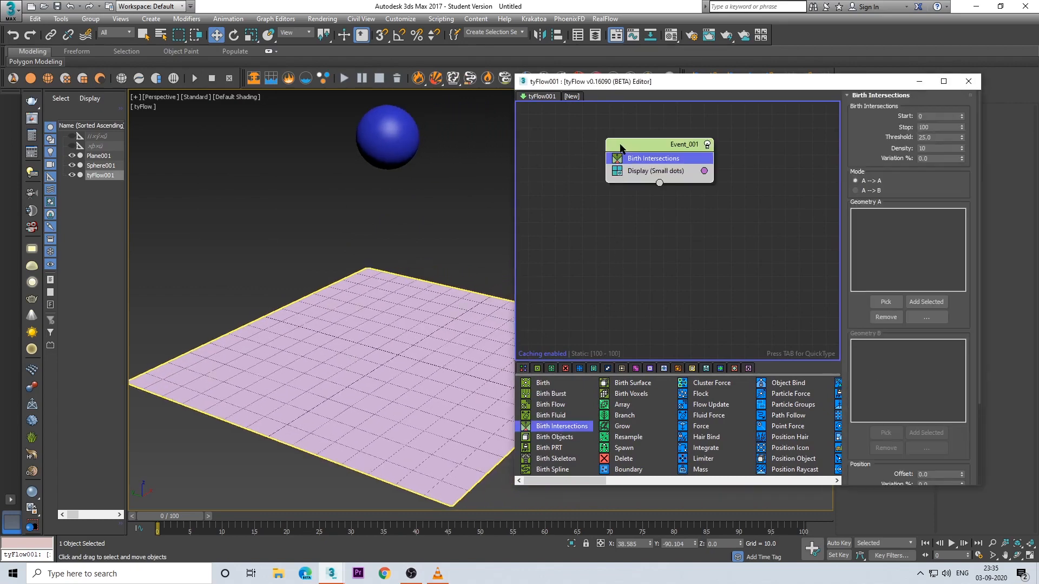
pyautogui.click(855, 191)
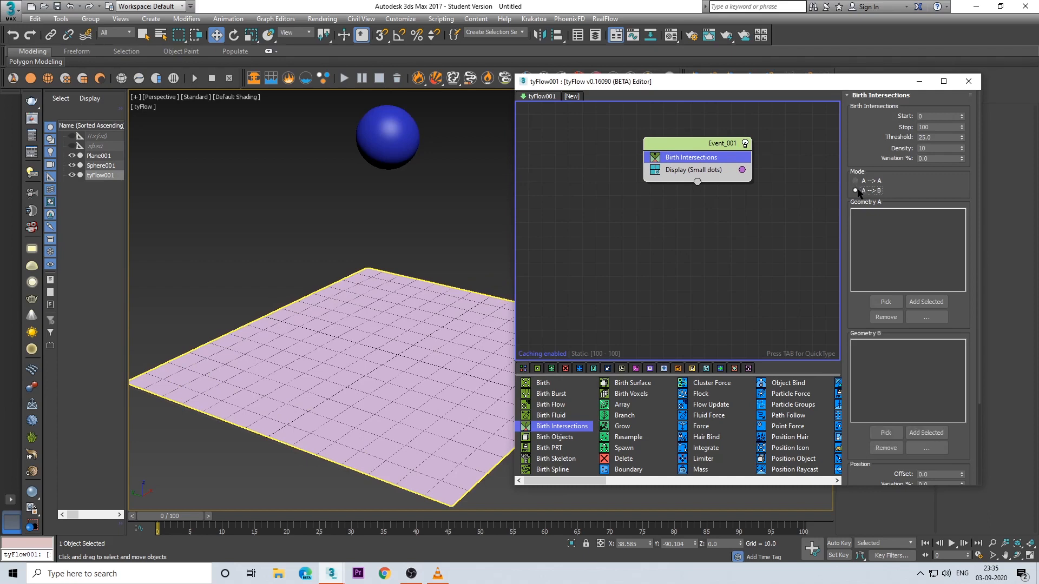
pyautogui.click(885, 302)
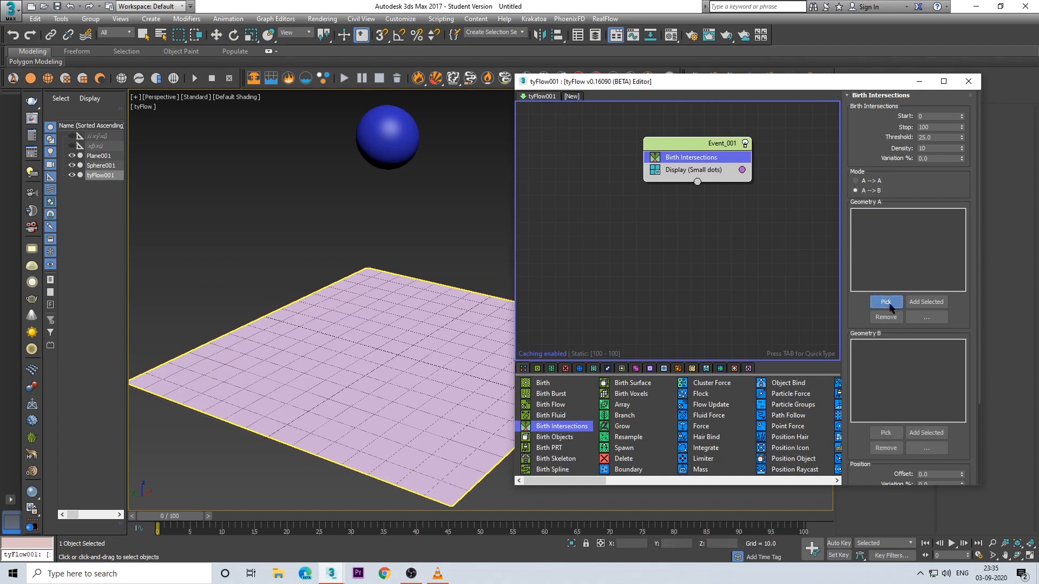
pyautogui.click(396, 332)
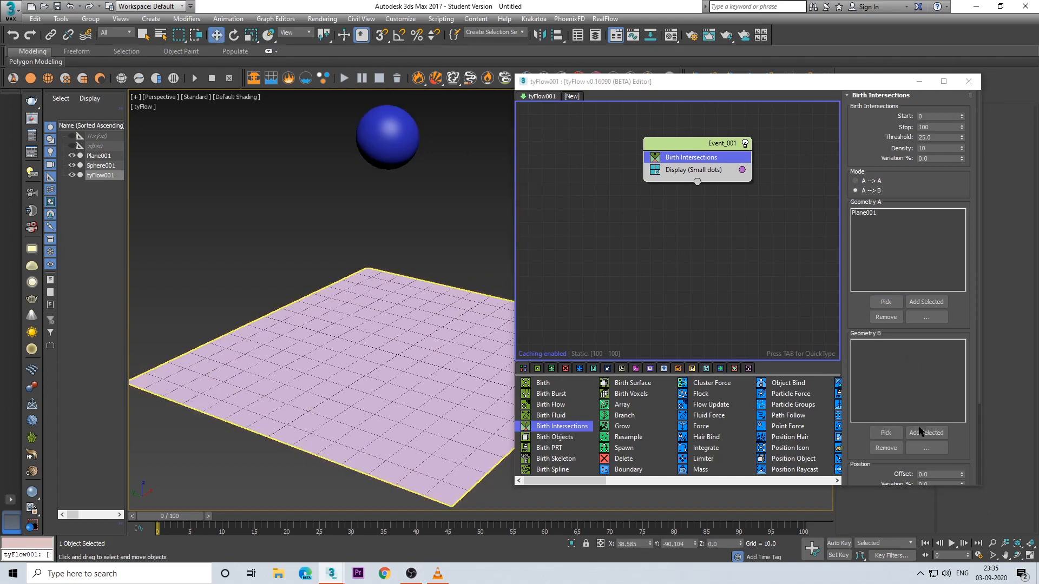
pyautogui.click(886, 433)
pyautogui.click(388, 138)
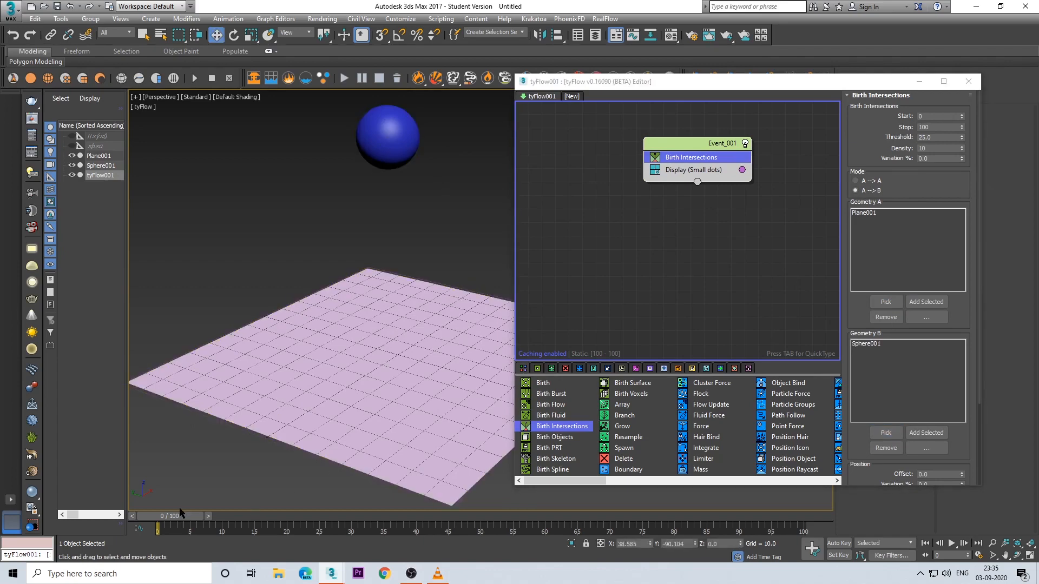
# Step: Scrub the timeline and examine where the sphere touches the plane during the animation
pyautogui.moveTo(180, 512); pyautogui.dragTo(354, 533)
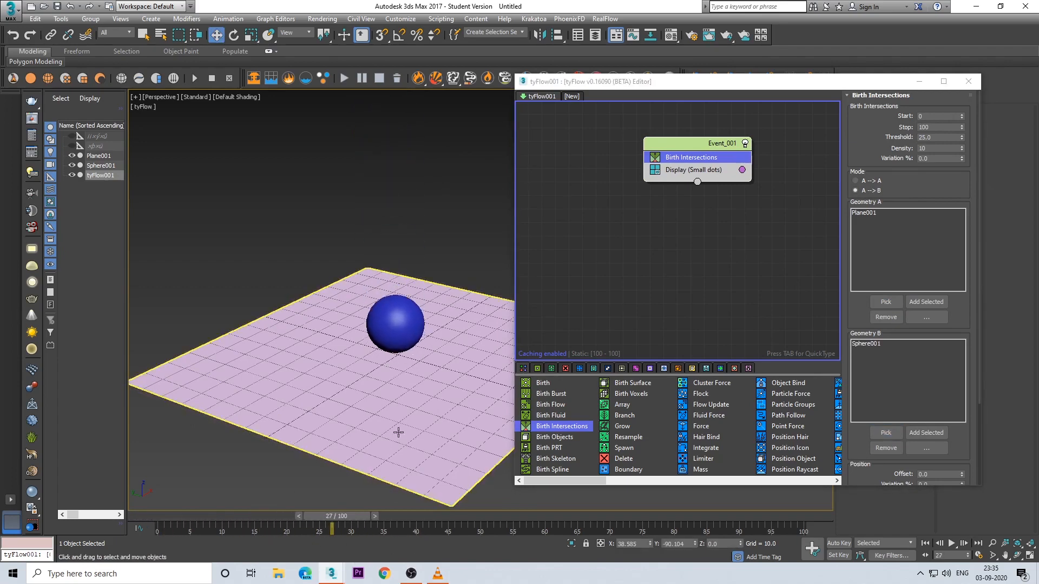
pyautogui.scroll(4, 398, 432)
pyautogui.keyDown('alt'); pyautogui.moveTo(398, 432); pyautogui.dragTo(430, 329, button='middle'); pyautogui.keyUp('alt')
pyautogui.moveTo(430, 330); pyautogui.dragTo(403, 444, button='middle')
pyautogui.scroll(-3, 426, 395)
pyautogui.moveTo(345, 517); pyautogui.dragTo(274, 526)
pyautogui.moveTo(371, 429)
pyautogui.keyDown('alt'); pyautogui.mouseDown(button='middle')
pyautogui.moveTo(375, 401)
pyautogui.moveTo(377, 433)
pyautogui.mouseUp(button='middle'); pyautogui.keyUp('alt')
pyautogui.moveTo(296, 517); pyautogui.dragTo(202, 523)
pyautogui.moveTo(403, 373)
pyautogui.keyDown('alt'); pyautogui.mouseDown(button='middle')
pyautogui.moveTo(404, 356)
pyautogui.moveTo(413, 359)
pyautogui.moveTo(398, 389)
pyautogui.mouseUp(button='middle'); pyautogui.keyUp('alt')
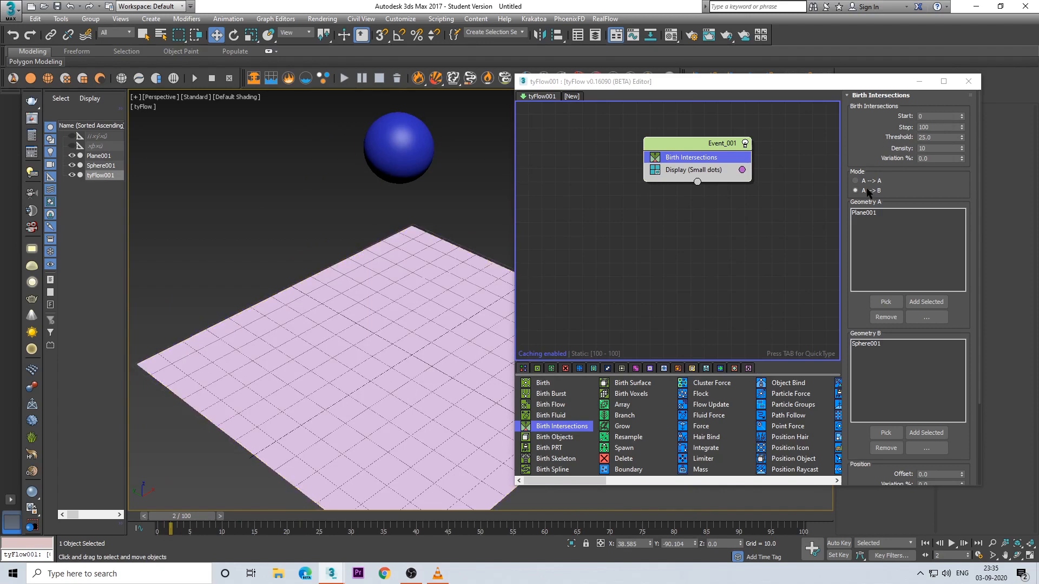
# Step: Set the Birth Intersections density to 20 and add a Shape operator using the 3D Geosphere (LowRes) mesh
pyautogui.doubleClick(938, 150)
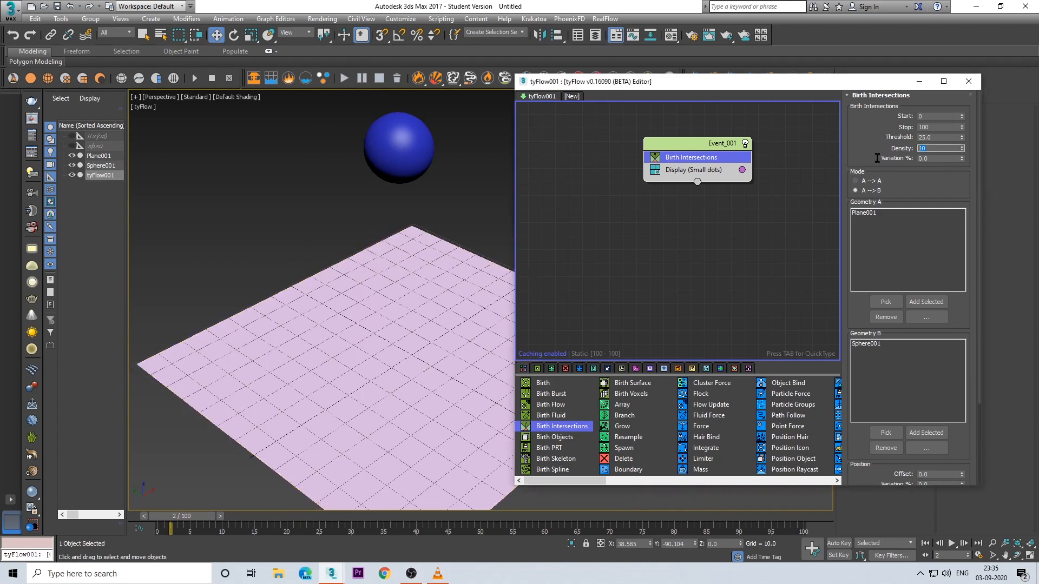
pyautogui.click(698, 172)
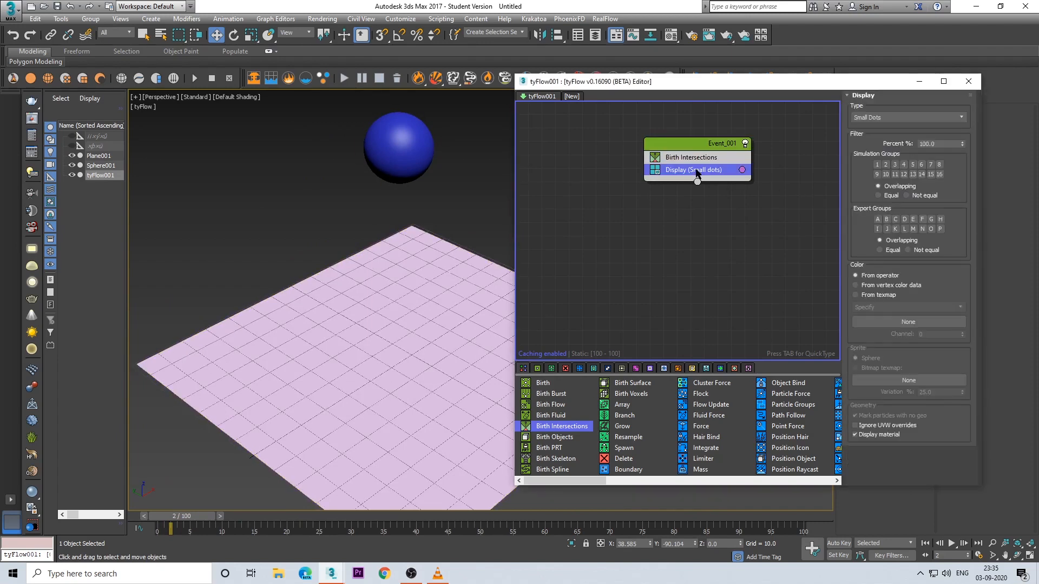
pyautogui.press('Tab')
pyautogui.write('shap')
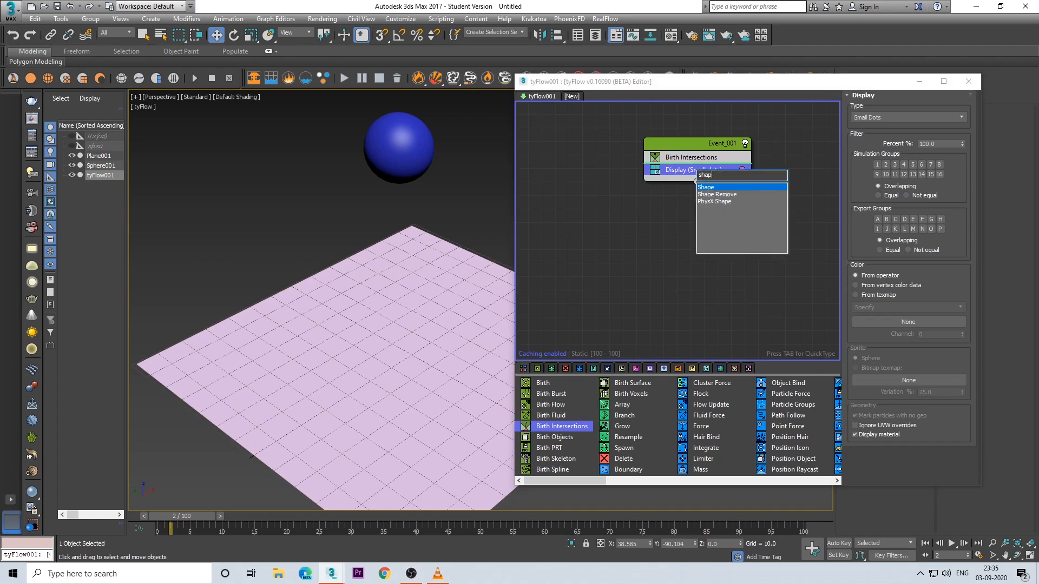
pyautogui.write('e')
pyautogui.press('Return')
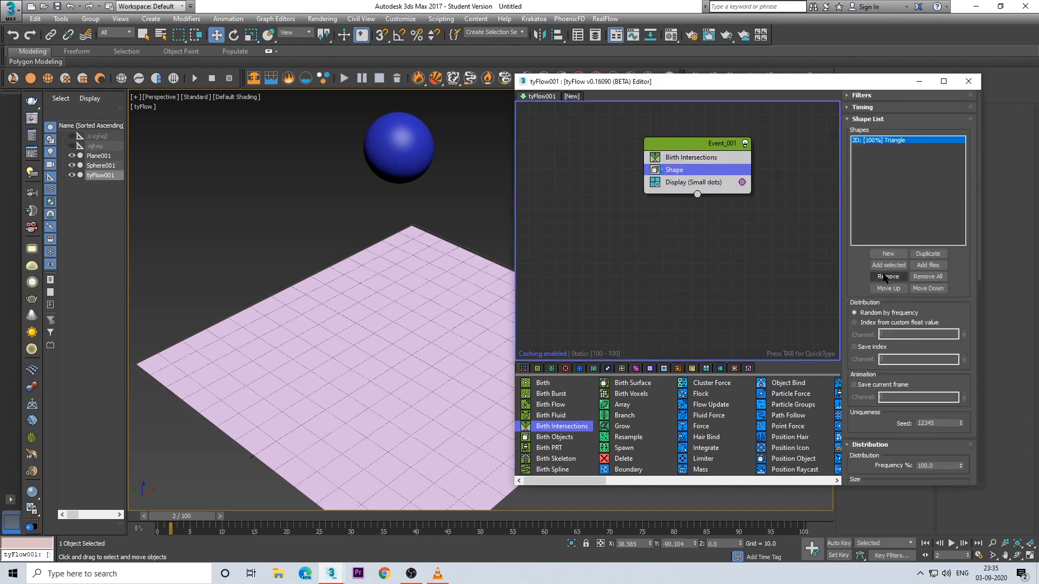
pyautogui.scroll(-5, 929, 128)
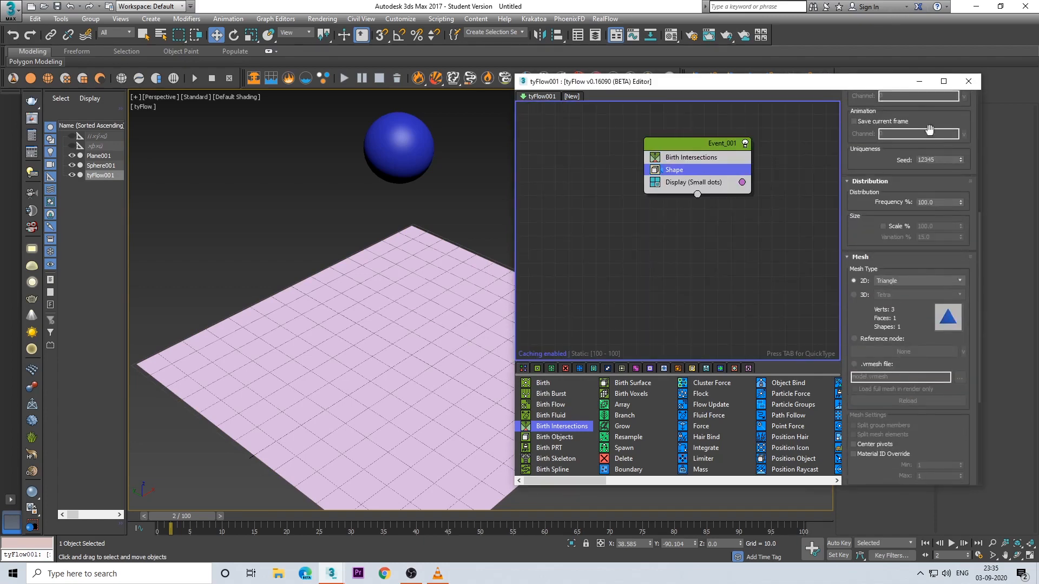
pyautogui.click(864, 297)
pyautogui.click(908, 294)
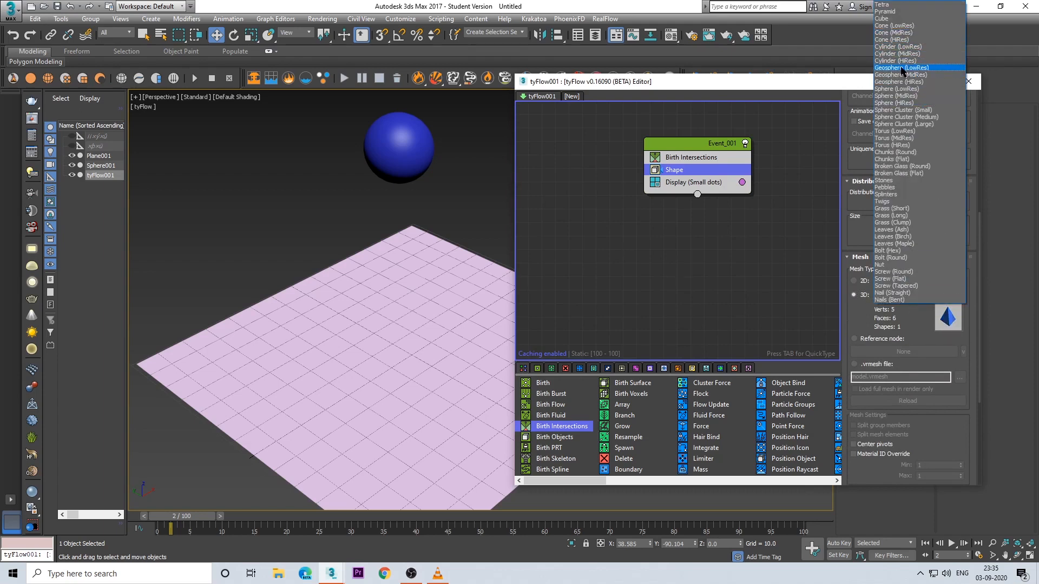
pyautogui.click(902, 68)
# Step: Scrub the timeline and examine the particles born where the sphere passes through the plane, then return to frame 0
pyautogui.moveTo(182, 516); pyautogui.dragTo(405, 503)
pyautogui.scroll(6, 394, 407)
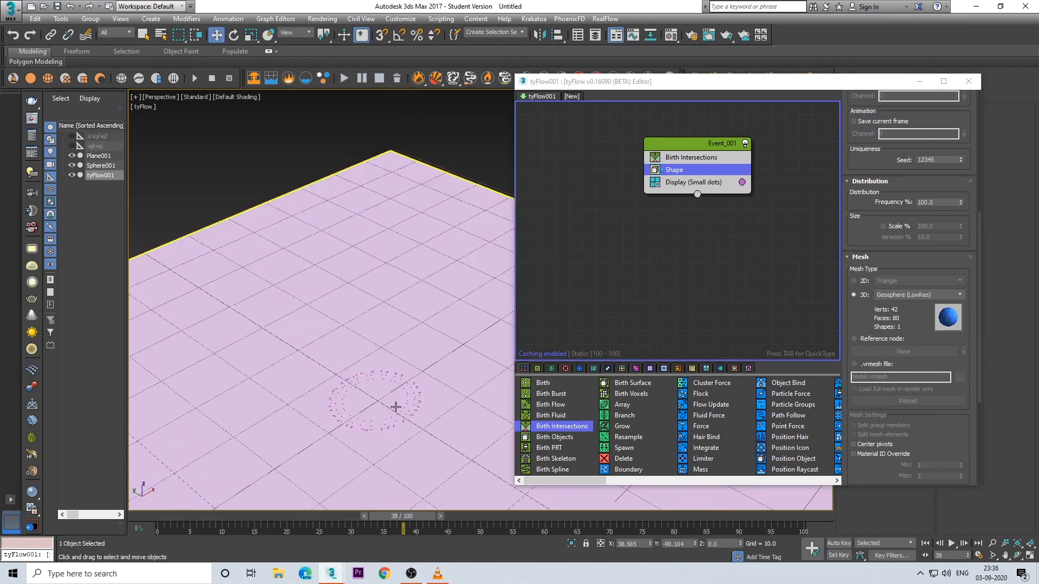
pyautogui.keyDown('alt'); pyautogui.moveTo(411, 338); pyautogui.dragTo(431, 387, button='middle'); pyautogui.keyUp('alt')
pyautogui.scroll(-5, 426, 326)
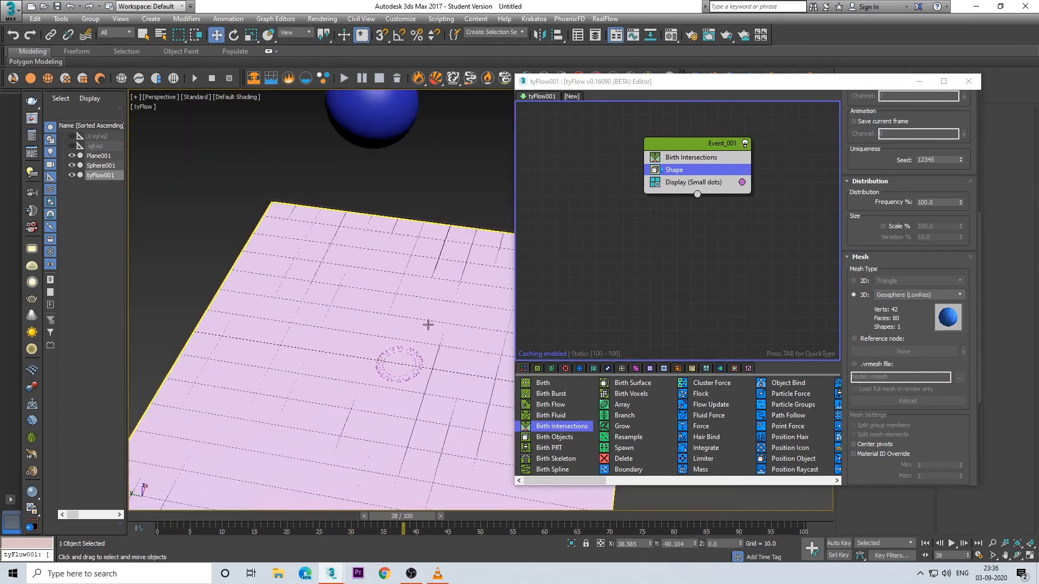
pyautogui.keyDown('alt'); pyautogui.moveTo(427, 324); pyautogui.dragTo(418, 353, button='middle'); pyautogui.keyUp('alt')
pyautogui.scroll(4, 423, 284)
pyautogui.moveTo(423, 285); pyautogui.dragTo(415, 363, button='middle')
pyautogui.keyDown('alt'); pyautogui.moveTo(415, 364); pyautogui.dragTo(436, 327, button='middle'); pyautogui.keyUp('alt')
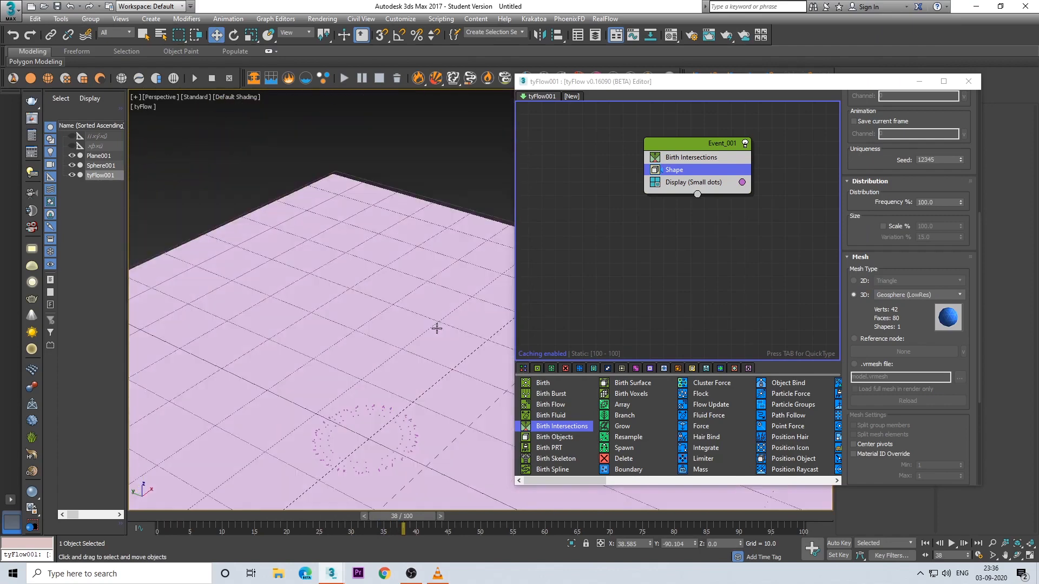
pyautogui.scroll(-4, 404, 417)
pyautogui.moveTo(404, 417); pyautogui.dragTo(403, 344, button='middle')
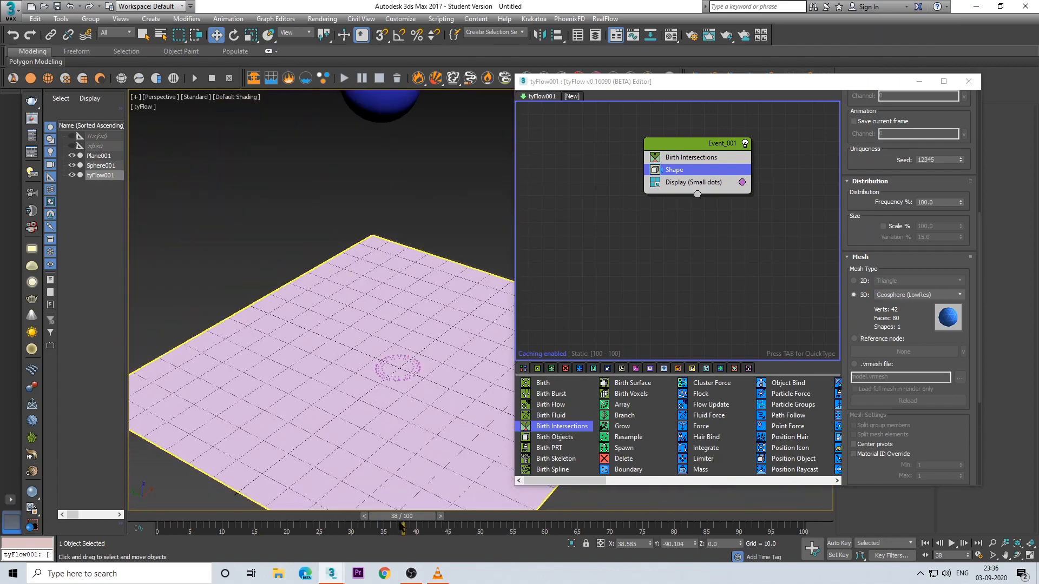
pyautogui.moveTo(406, 517); pyautogui.dragTo(167, 512)
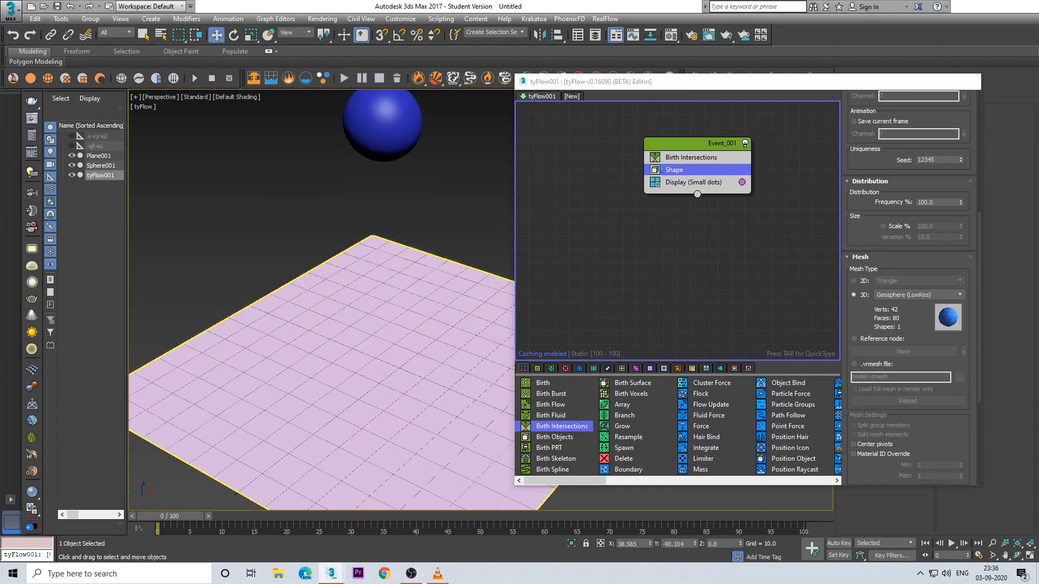
pyautogui.press('super+d')
pyautogui.press('super+d')
# Step: Add a Slow operator to the event between Shape and Display
pyautogui.click(705, 183)
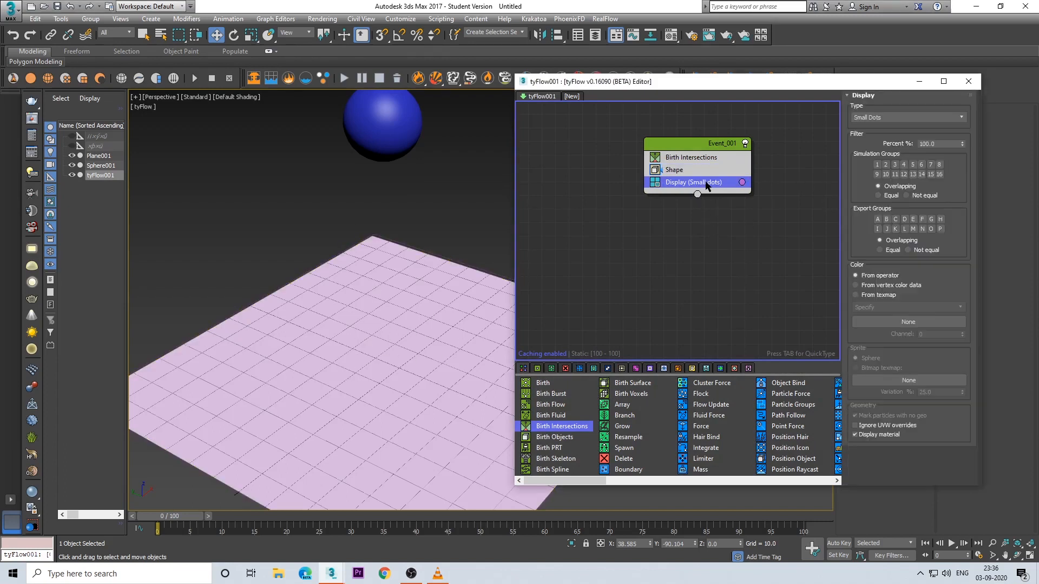
pyautogui.press('Tab')
pyautogui.write('sl')
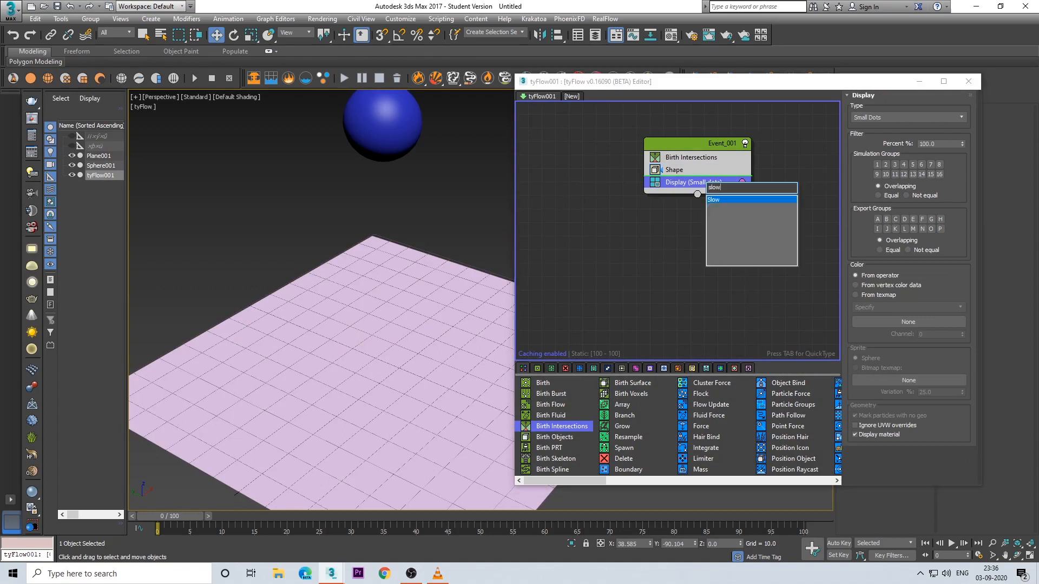
pyautogui.press('Return')
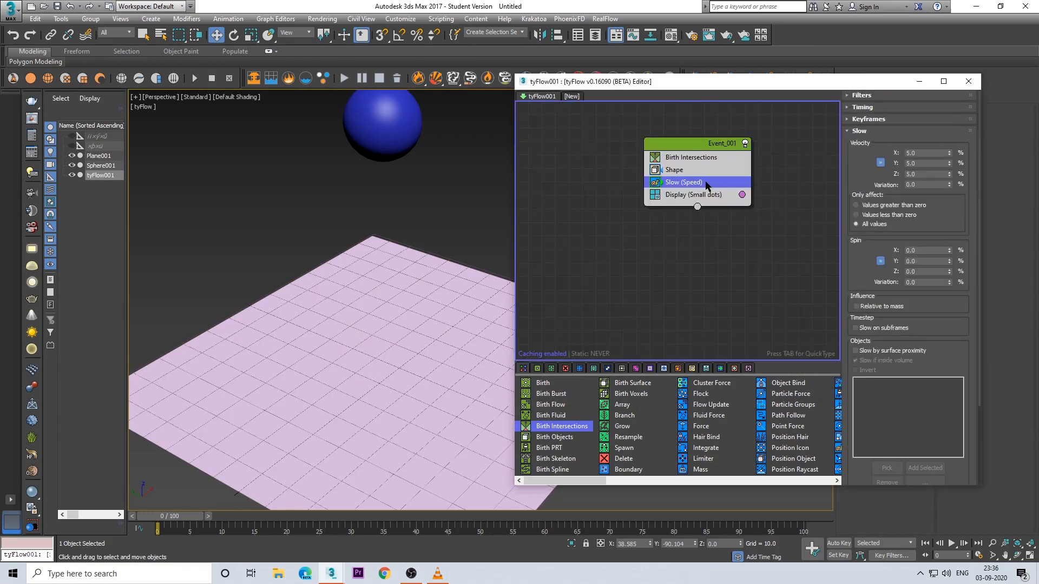
pyautogui.doubleClick(913, 154)
pyautogui.click(929, 133)
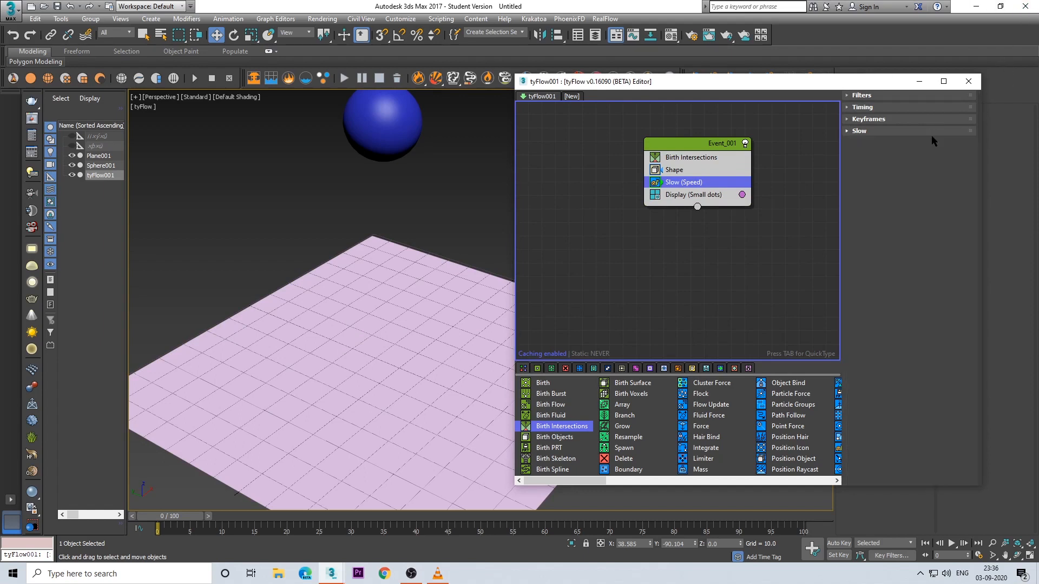
# Step: Add a Speed operator below Slow with Random 3D direction and a magnitude of 2.5
pyautogui.click(684, 193)
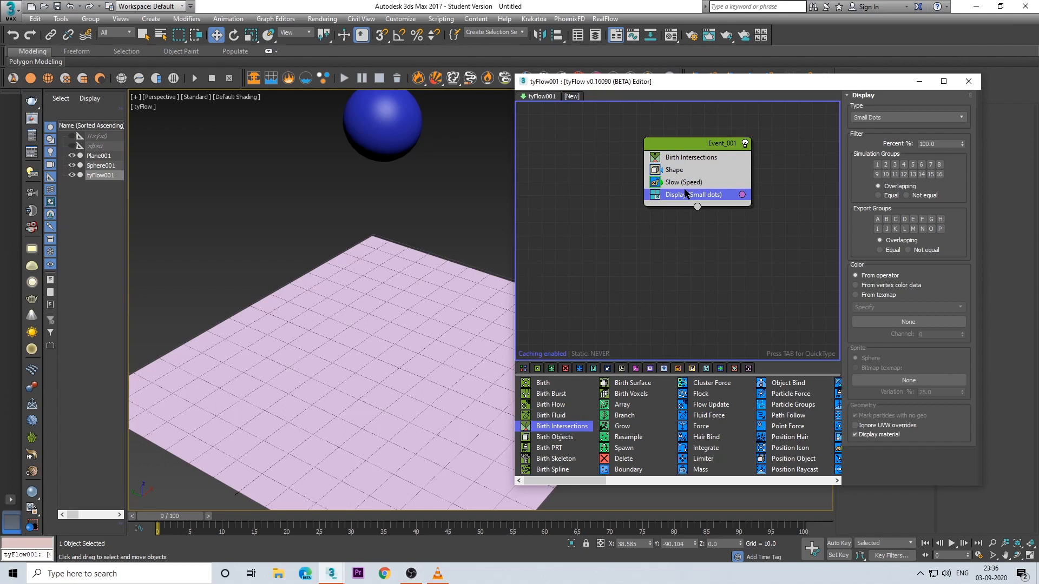
pyautogui.press('Tab')
pyautogui.write('speed')
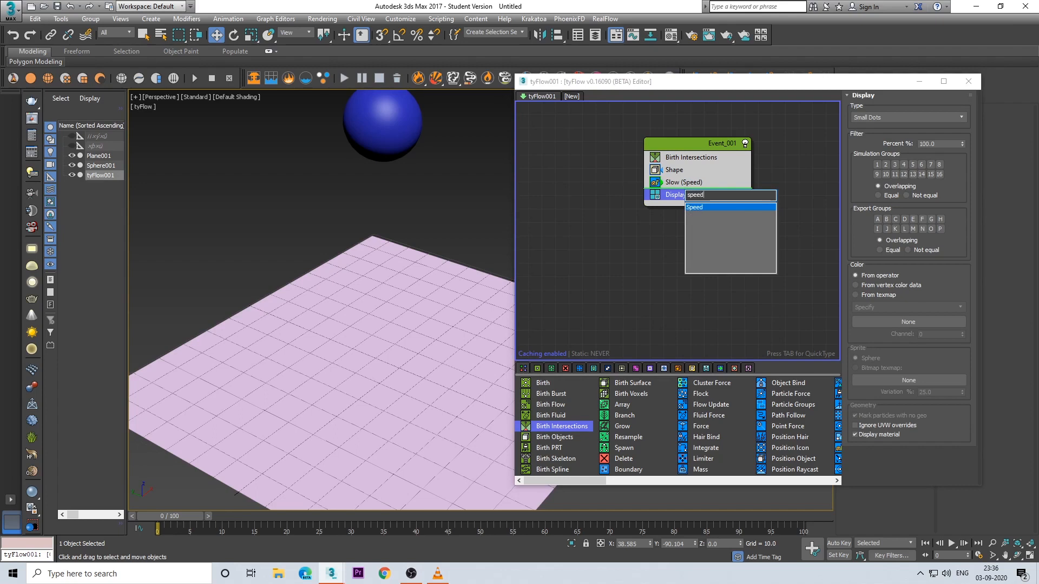
pyautogui.press('Return')
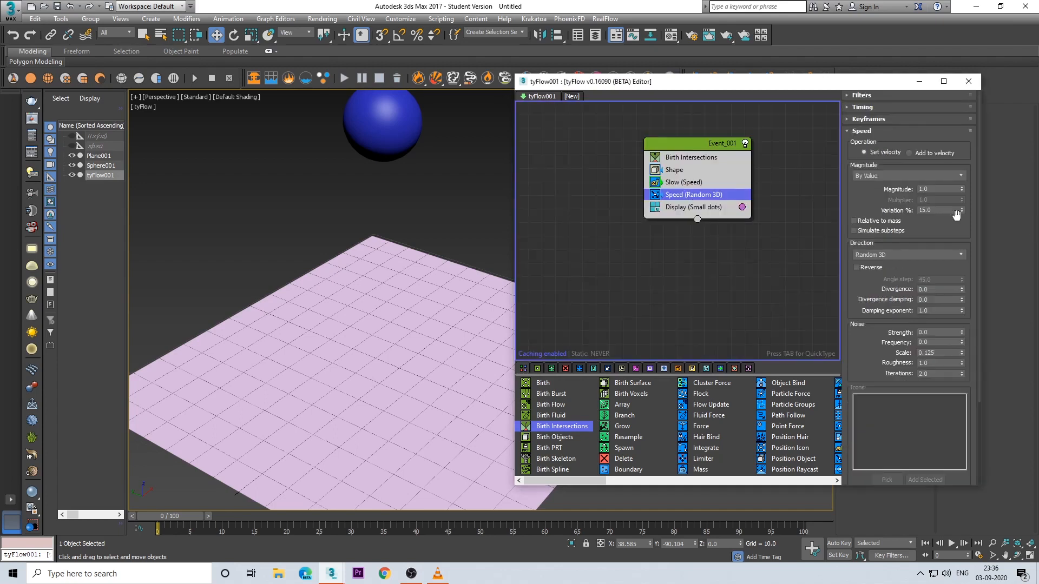
pyautogui.moveTo(921, 191); pyautogui.dragTo(899, 191)
pyautogui.click(701, 208)
pyautogui.click(712, 193)
# Step: Scrub the timeline to frame 23 and examine how the particles spread around the sphere
pyautogui.moveTo(178, 516); pyautogui.dragTo(457, 517)
pyautogui.moveTo(513, 515); pyautogui.dragTo(306, 519)
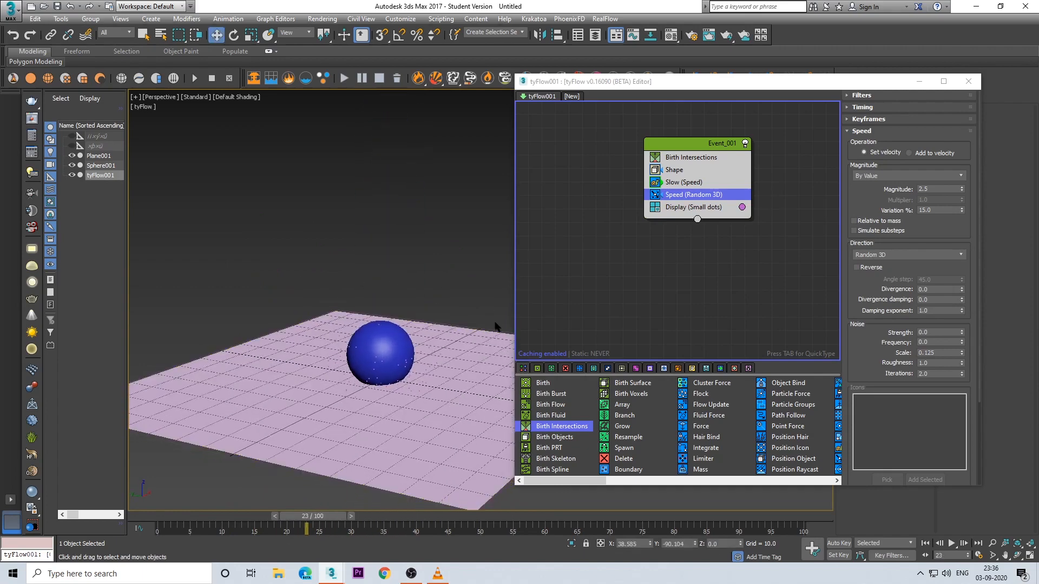
pyautogui.click(685, 183)
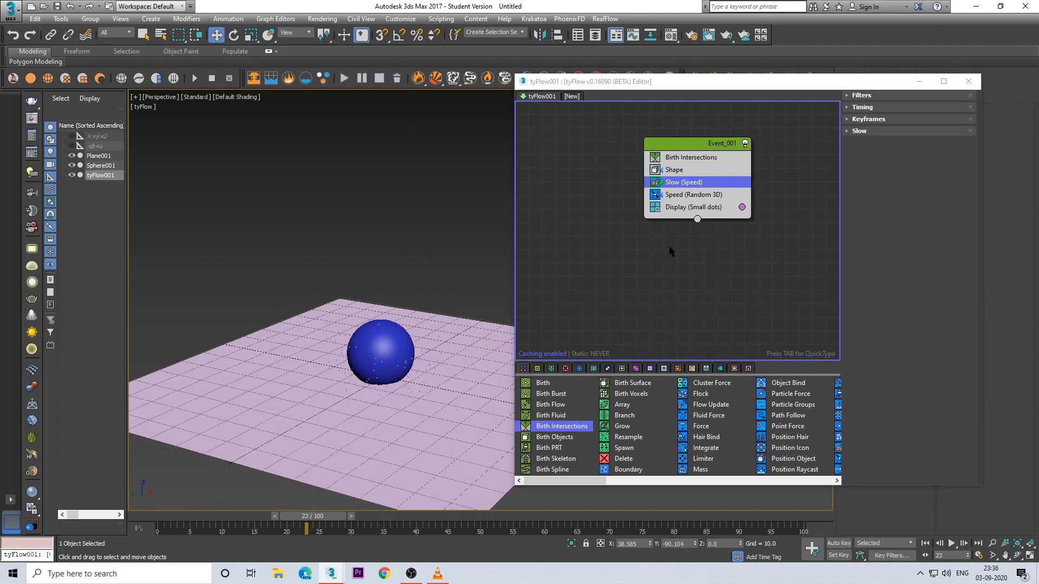
pyautogui.click(696, 207)
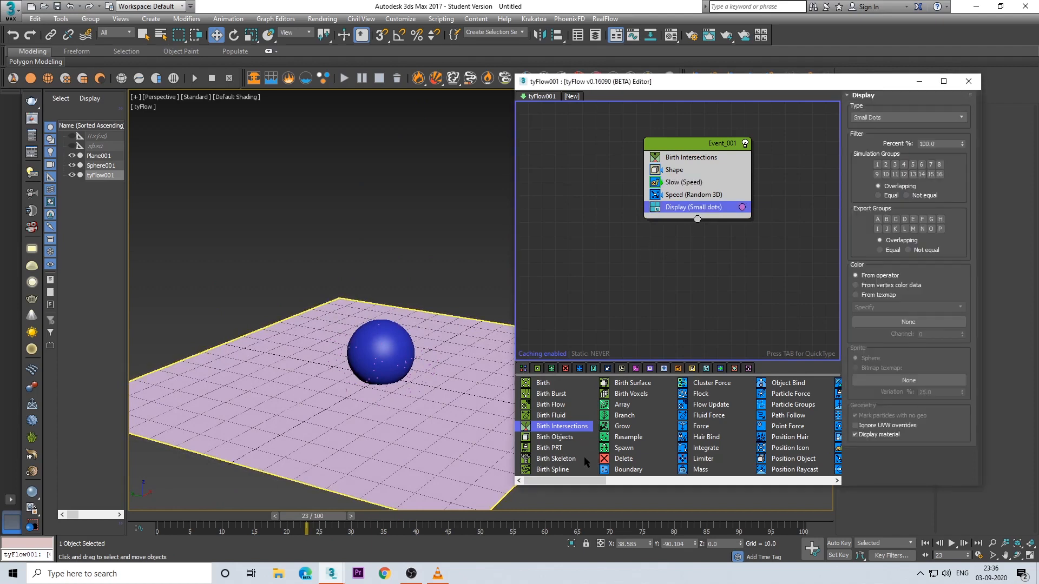
# Step: Add a Branch operator below Speed with a spacing distance of 2 and a divergence angle of 60
pyautogui.moveTo(622, 416); pyautogui.dragTo(688, 207)
pyautogui.keyDown('alt'); pyautogui.moveTo(413, 383); pyautogui.dragTo(436, 387, button='middle'); pyautogui.keyUp('alt')
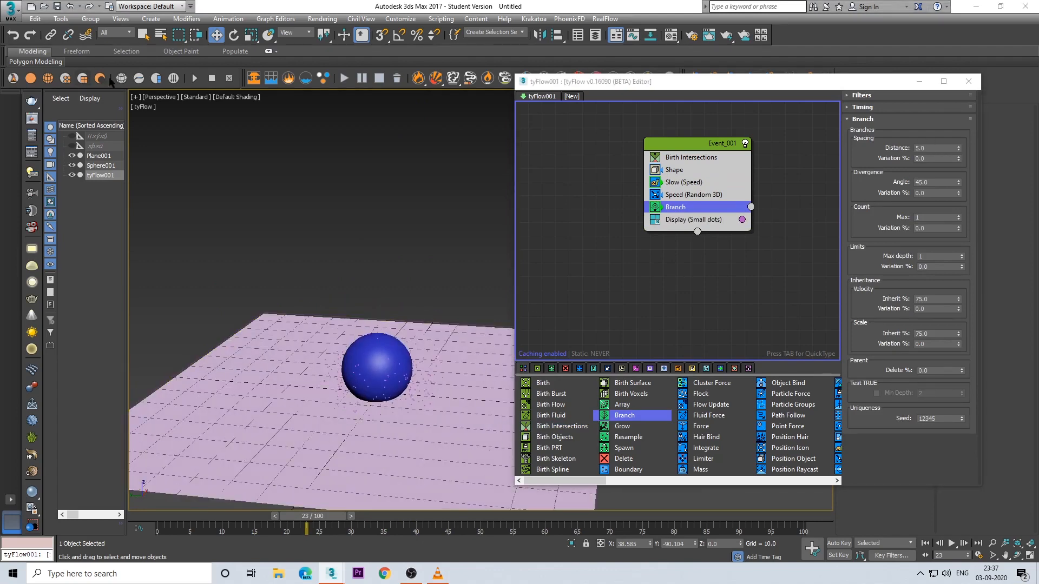
pyautogui.moveTo(929, 145); pyautogui.dragTo(893, 147)
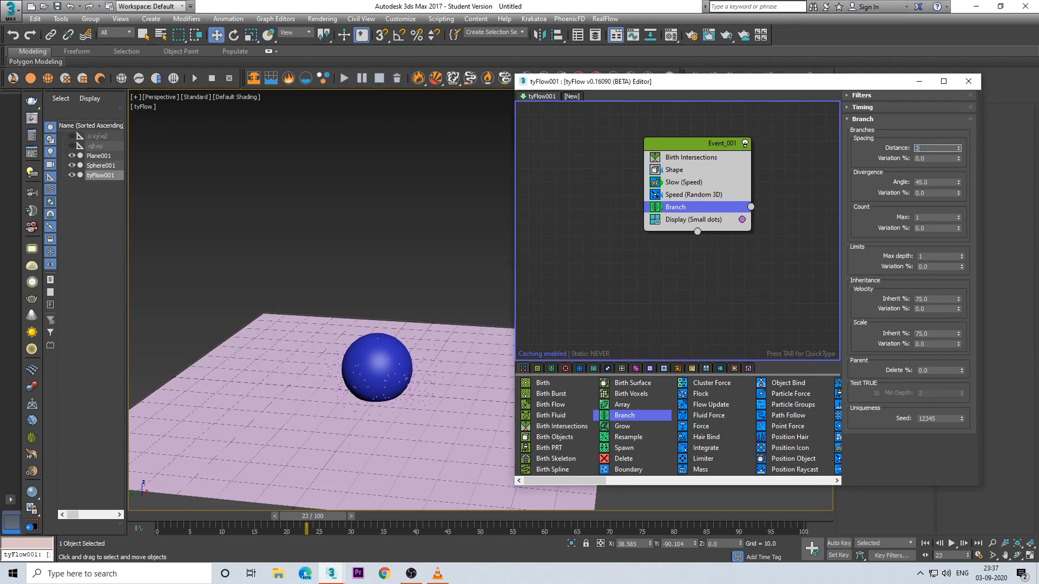
pyautogui.press('Return')
pyautogui.moveTo(936, 182); pyautogui.dragTo(873, 184)
pyautogui.write('60')
pyautogui.press('Return')
# Step: Try a maximum branch count of 2 and put it back to 1
pyautogui.moveTo(926, 218); pyautogui.dragTo(938, 225)
pyautogui.click(888, 212)
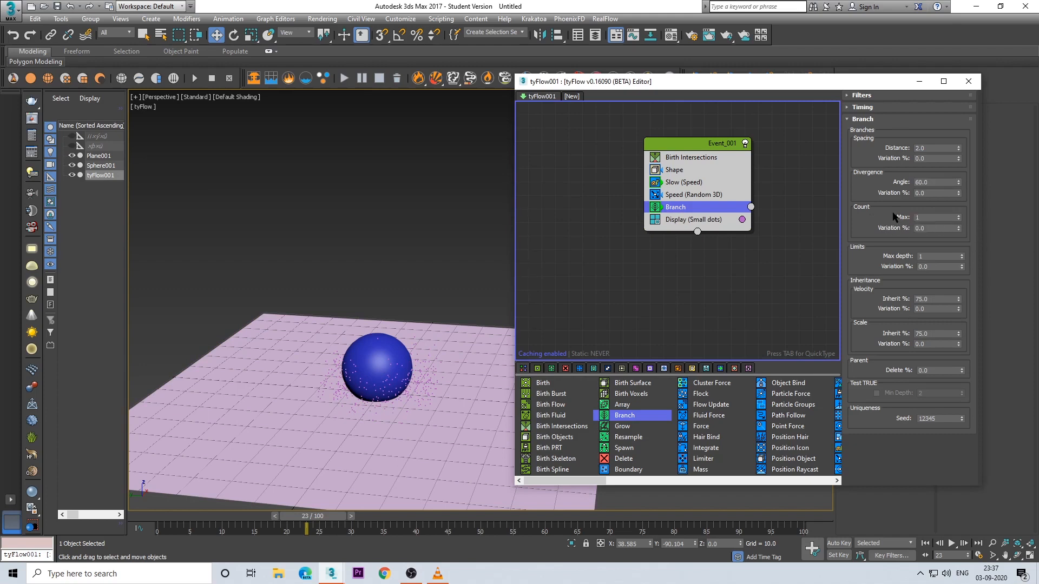
pyautogui.click(958, 215)
pyautogui.keyDown('alt'); pyautogui.moveTo(392, 293); pyautogui.dragTo(425, 336, button='middle'); pyautogui.keyUp('alt')
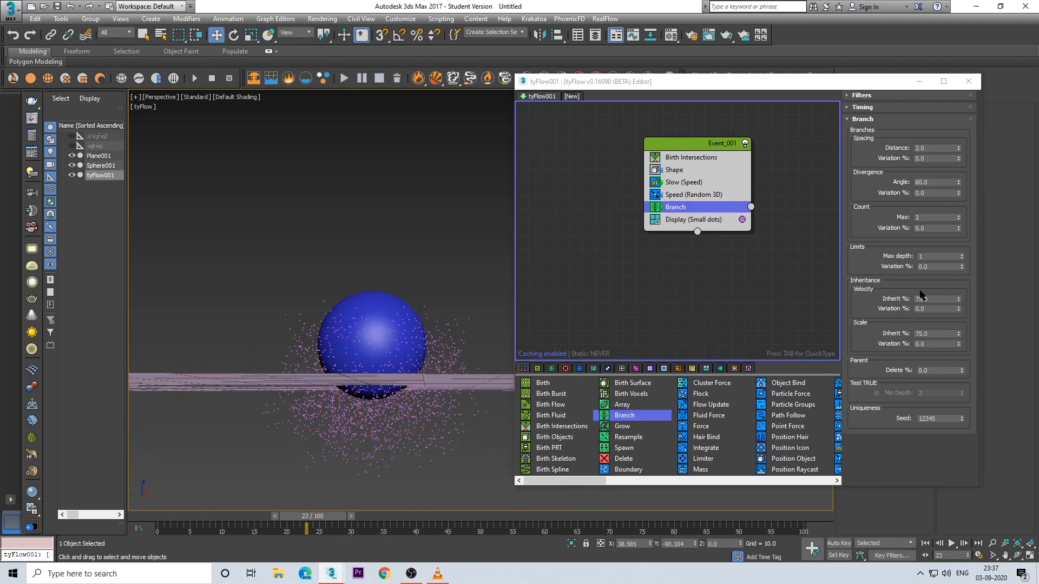
pyautogui.click(958, 219)
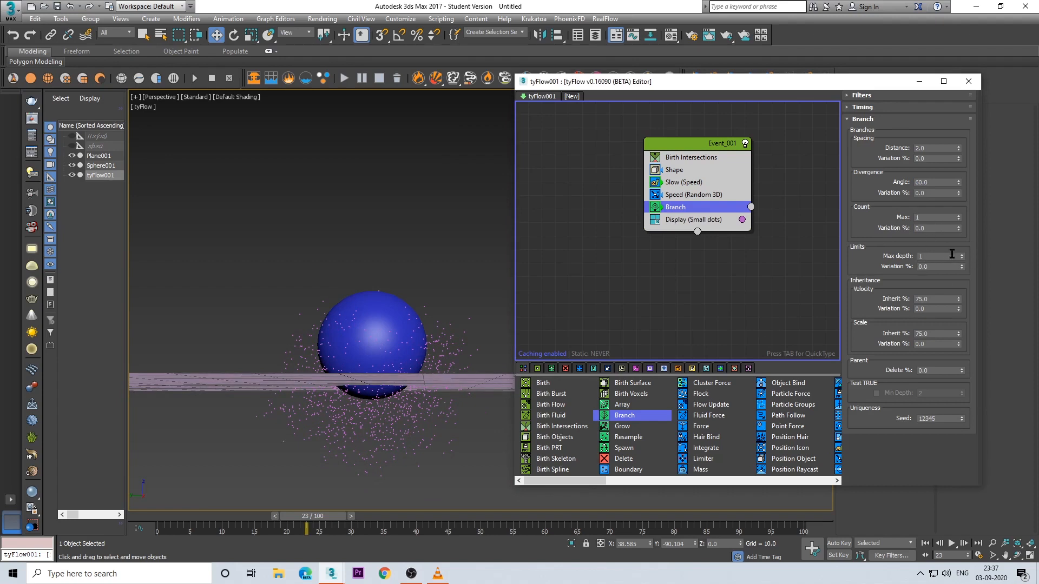
# Step: Set the Branch operator's max depth limit to 4
pyautogui.moveTo(952, 255); pyautogui.dragTo(869, 256)
pyautogui.press('Return')
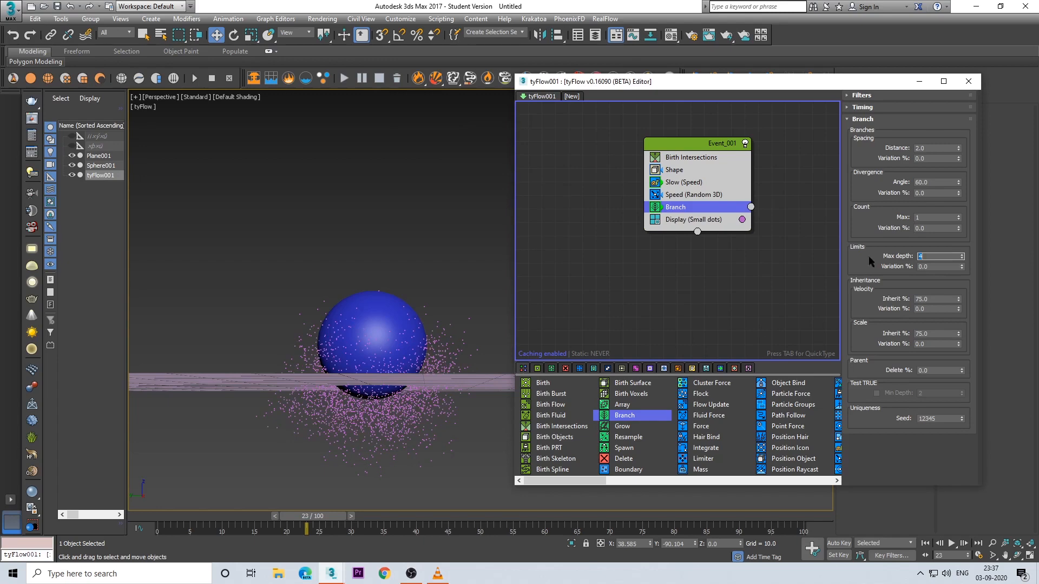
pyautogui.keyDown('alt'); pyautogui.moveTo(470, 336); pyautogui.dragTo(422, 383, button='middle'); pyautogui.keyUp('alt')
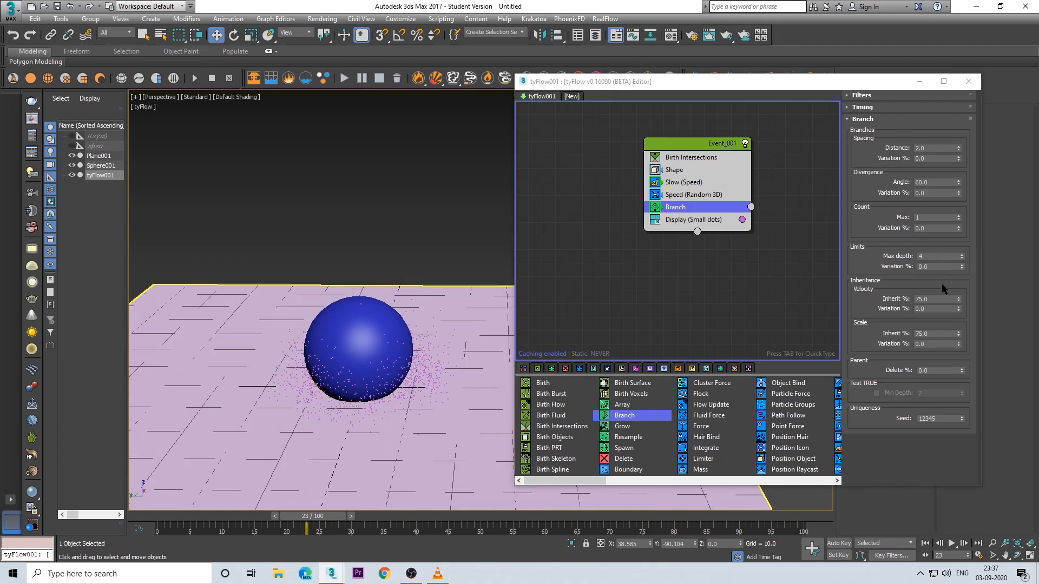
# Step: Set the Branch operator's inheritance to 85% for velocity and 60% for scale
pyautogui.doubleClick(935, 299)
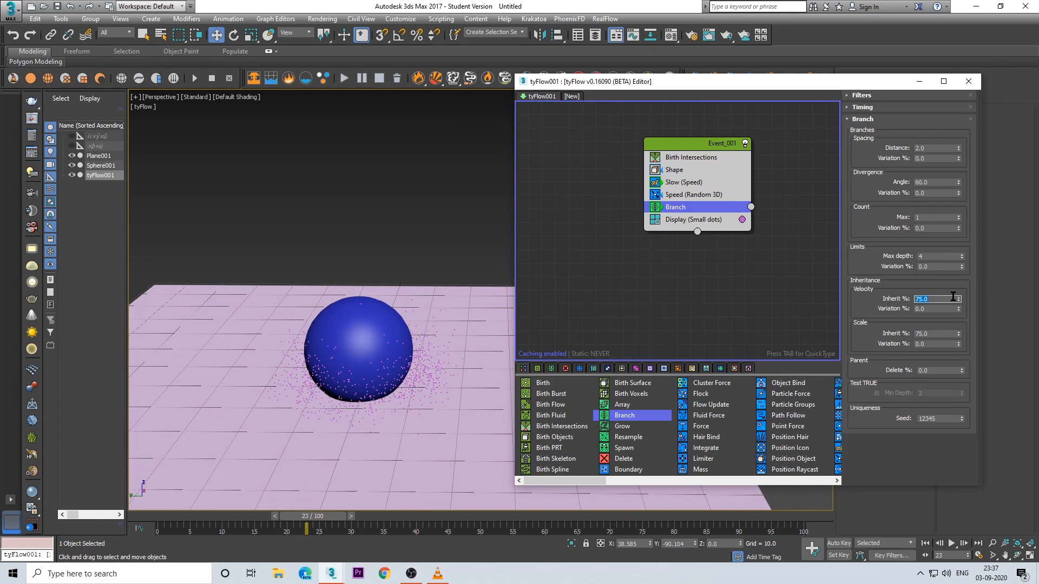
pyautogui.press('Return')
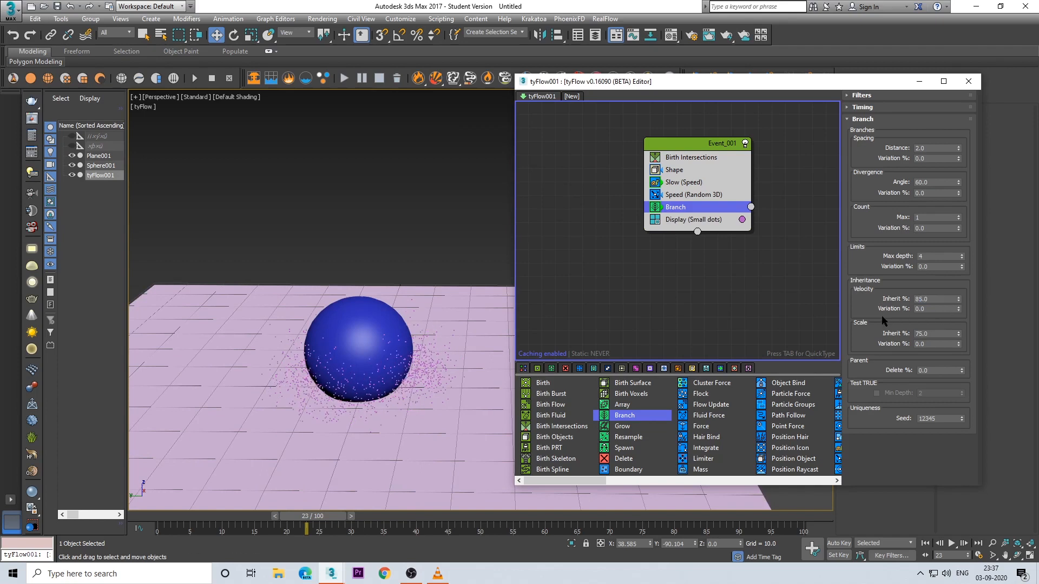
pyautogui.doubleClick(939, 336)
pyautogui.write('60')
pyautogui.press('Return')
pyautogui.click(873, 338)
pyautogui.keyDown('alt'); pyautogui.moveTo(415, 390); pyautogui.dragTo(414, 343, button='middle'); pyautogui.keyUp('alt')
pyautogui.scroll(-3, 409, 359)
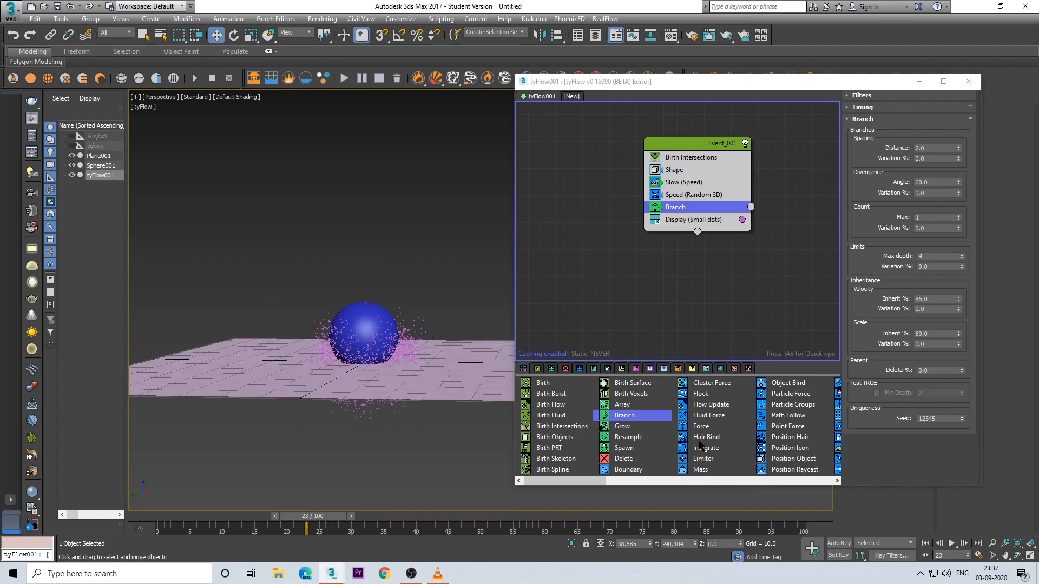
# Step: Add an Integrate operator below Branch, set to Do nothing and Flag as already integrated, and return the timeline to frame 0
pyautogui.moveTo(700, 447); pyautogui.dragTo(691, 216)
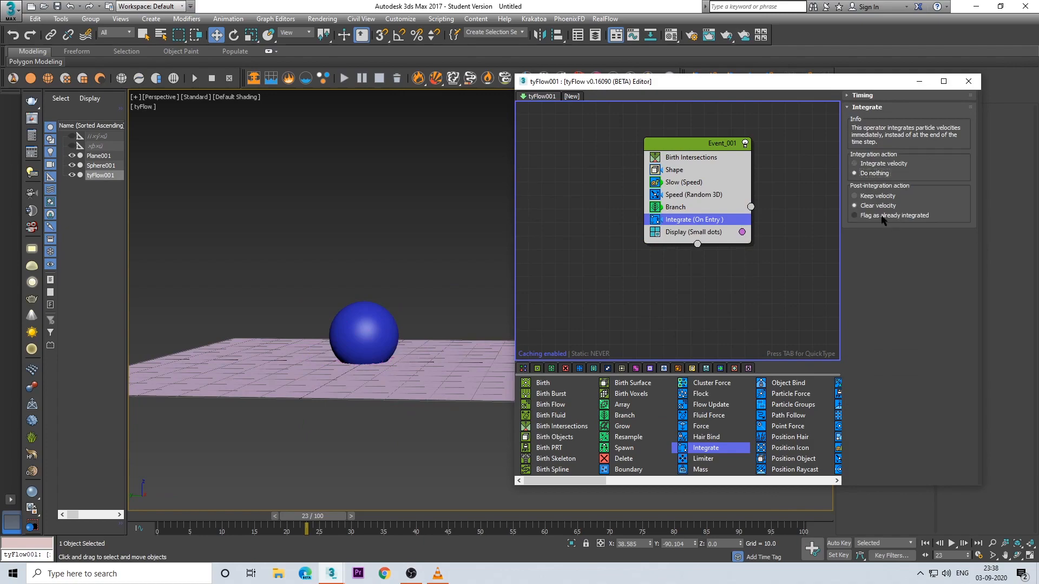
pyautogui.keyDown('alt'); pyautogui.moveTo(427, 386); pyautogui.dragTo(411, 422, button='middle'); pyautogui.keyUp('alt')
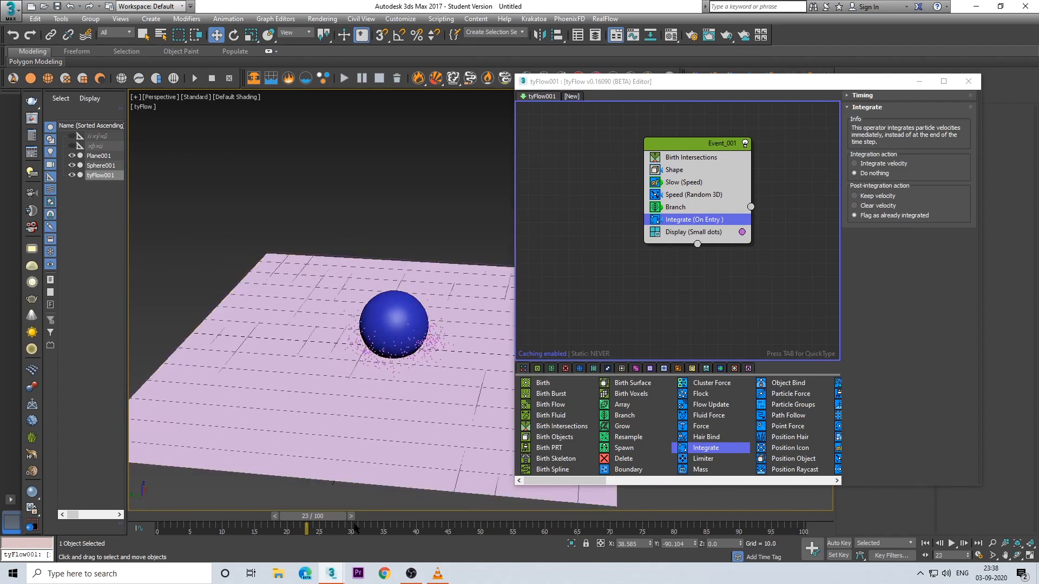
pyautogui.moveTo(328, 516); pyautogui.dragTo(157, 518)
pyautogui.press('w')
pyautogui.click(501, 459)
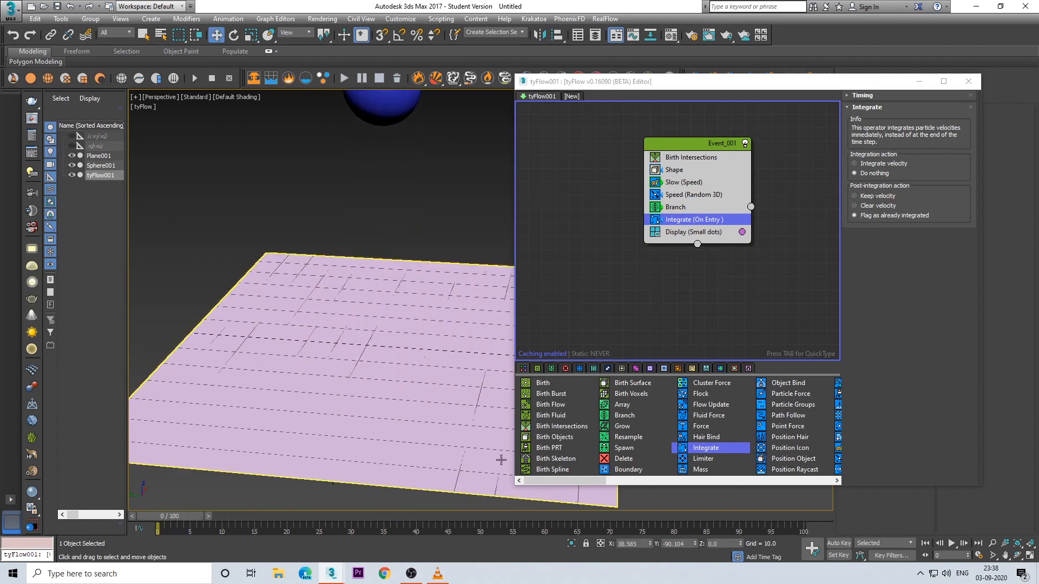
# Step: Add an Object Bind operator below Integrate, pick Plane001 as its object and set the bind mode to Lock to Surface
pyautogui.moveTo(600, 482); pyautogui.dragTo(630, 483)
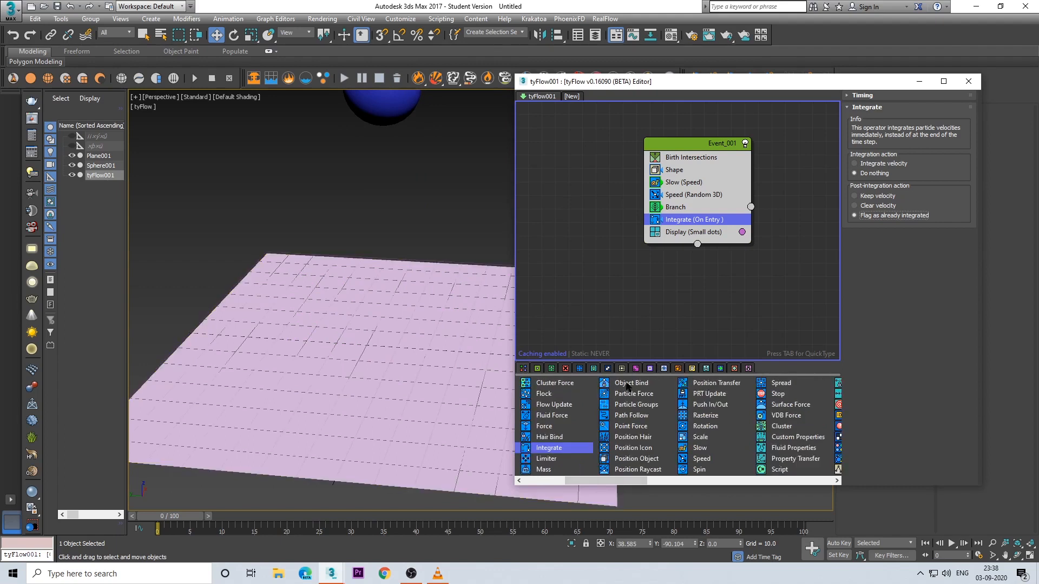
pyautogui.moveTo(627, 383); pyautogui.dragTo(688, 233)
pyautogui.click(887, 288)
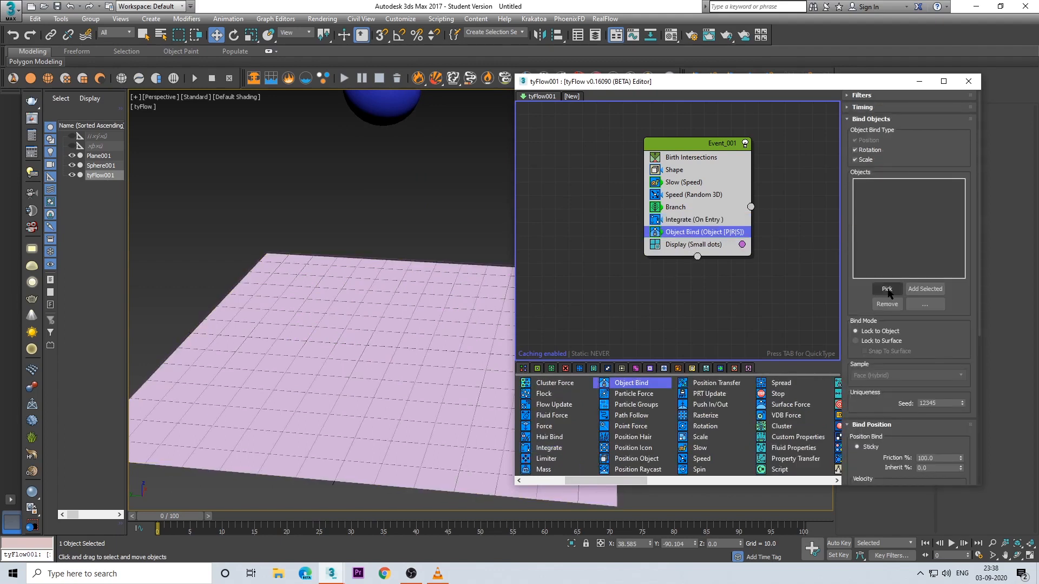
pyautogui.click(361, 383)
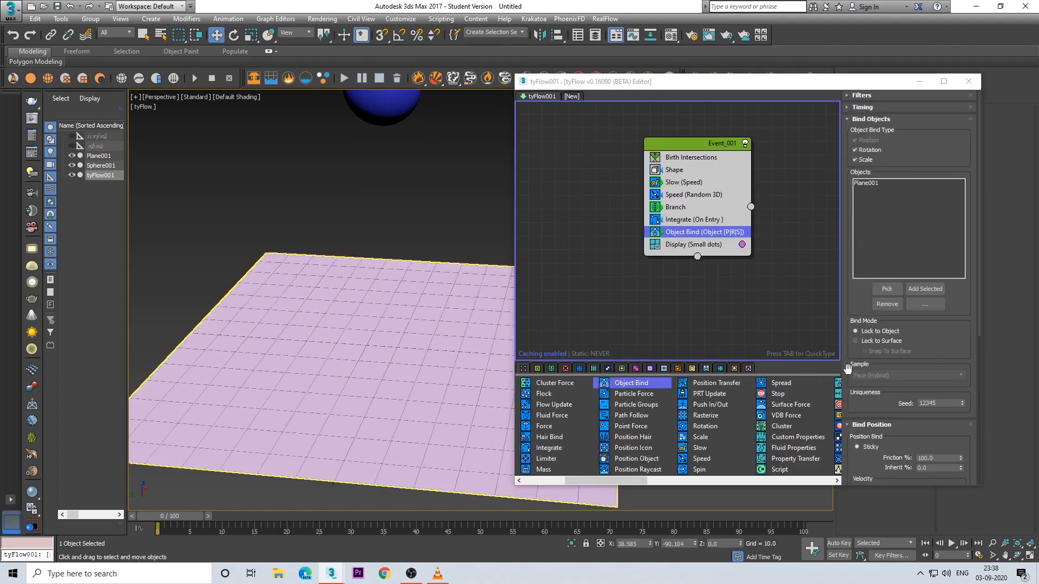
pyautogui.click(874, 342)
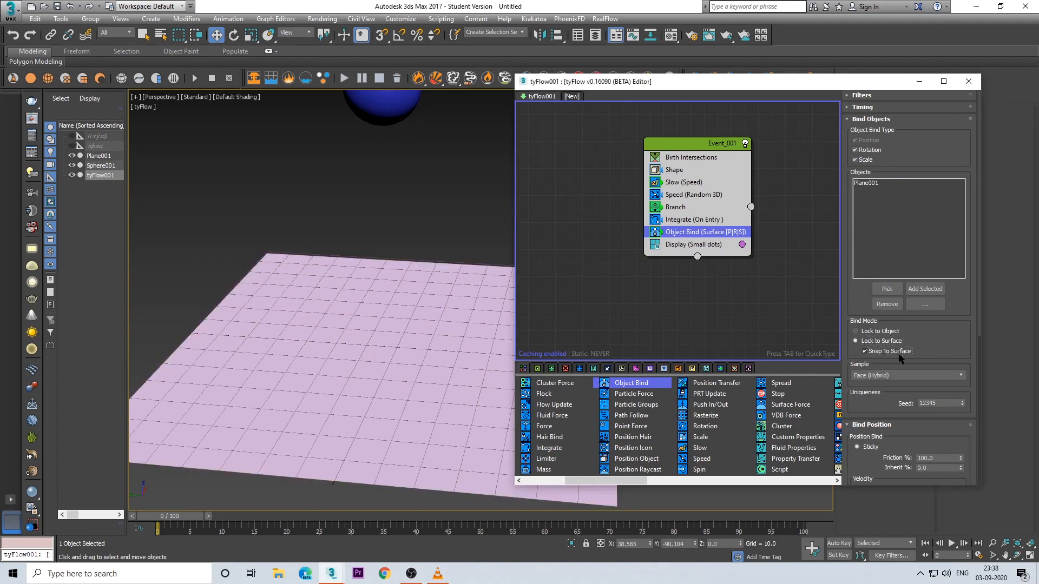
# Step: Set the Object Bind operator's sticky friction to 0% and scrub the timeline to check how the particles spread over the plane
pyautogui.moveTo(872, 417); pyautogui.dragTo(874, 331)
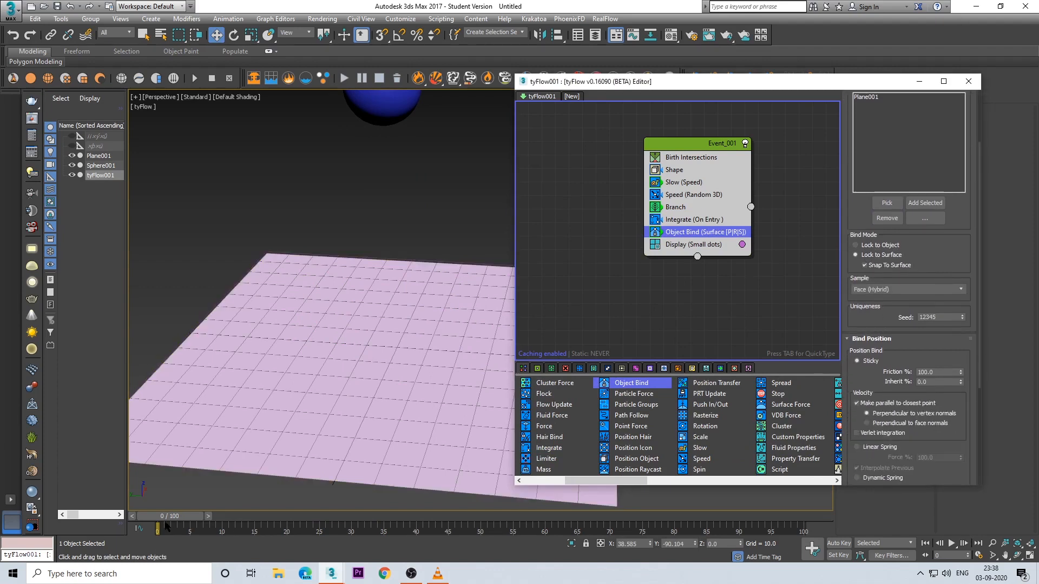
pyautogui.moveTo(167, 523); pyautogui.dragTo(349, 541)
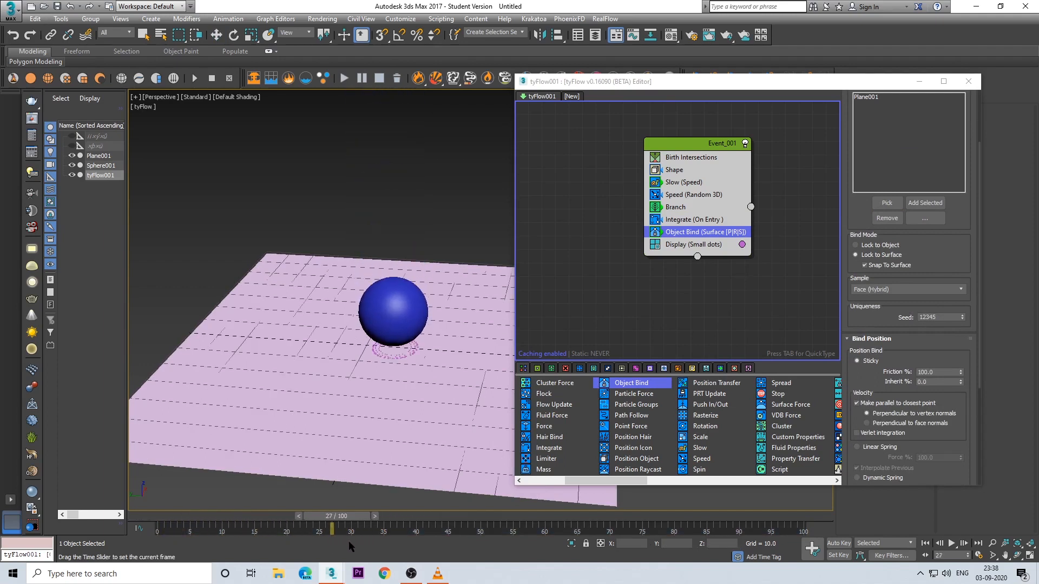
pyautogui.rightClick(961, 373)
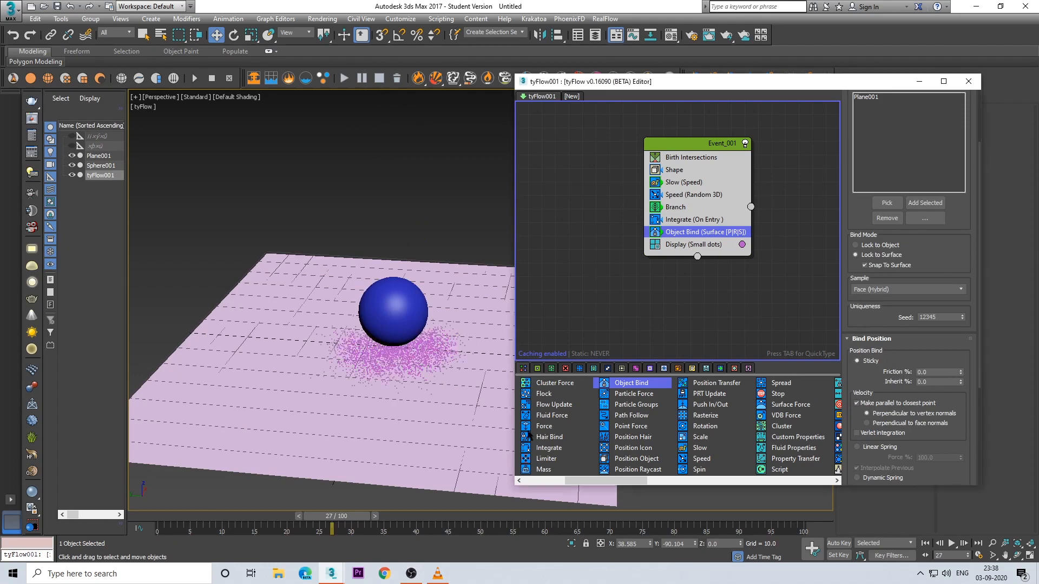
pyautogui.moveTo(360, 518); pyautogui.dragTo(407, 520)
pyautogui.keyDown('alt'); pyautogui.moveTo(423, 403); pyautogui.dragTo(414, 449, button='middle'); pyautogui.keyUp('alt')
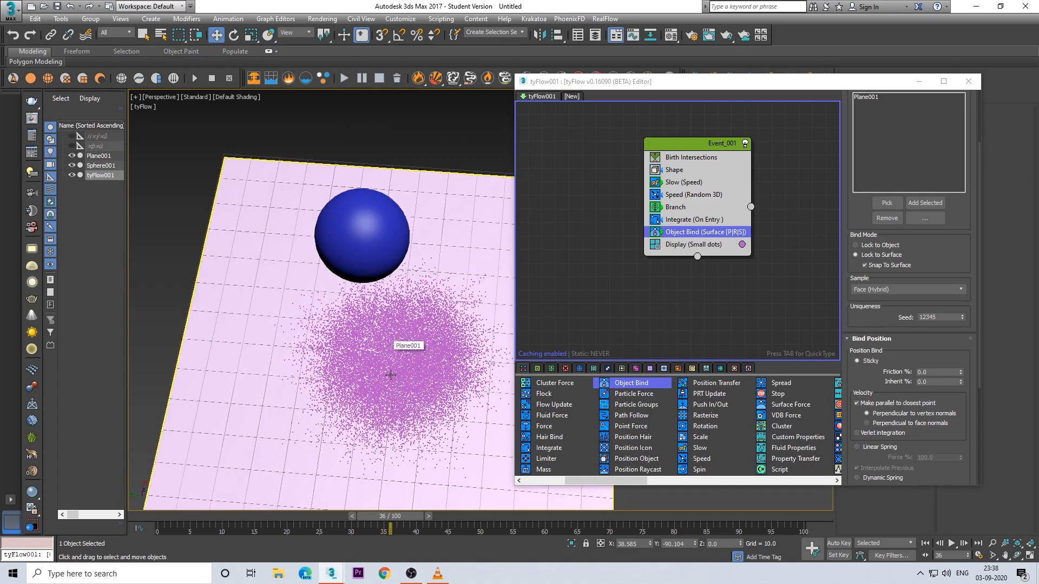
pyautogui.keyDown('alt'); pyautogui.moveTo(388, 372); pyautogui.dragTo(367, 537, button='middle'); pyautogui.keyUp('alt')
pyautogui.moveTo(383, 517); pyautogui.dragTo(143, 519)
pyautogui.moveTo(355, 371); pyautogui.dragTo(314, 363, button='middle')
# Step: Add a Spawn operator below Object Bind, set to By Travel Distance with a step size of 0.5
pyautogui.click(681, 246)
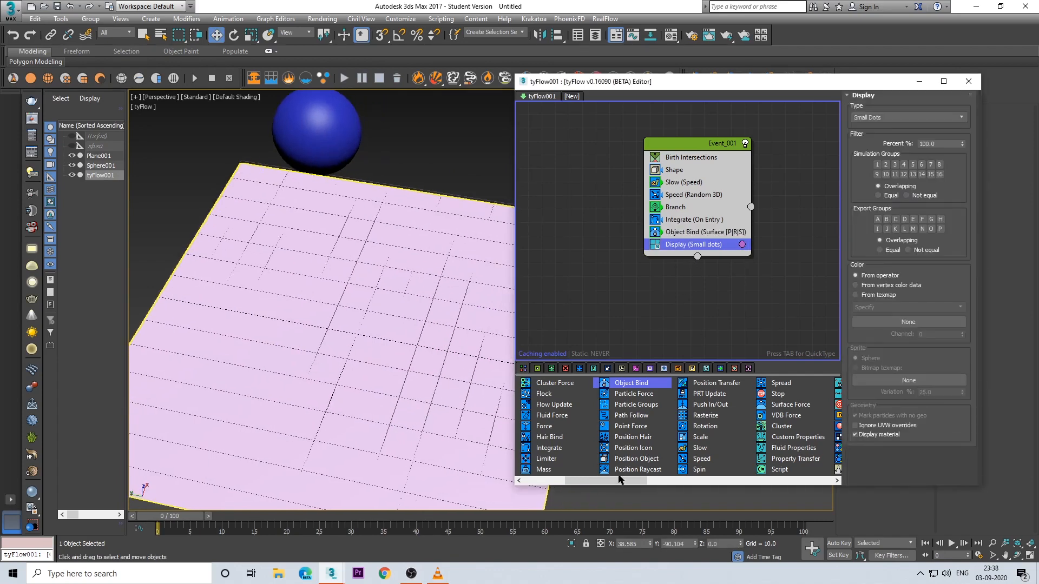
pyautogui.moveTo(592, 481); pyautogui.dragTo(547, 481)
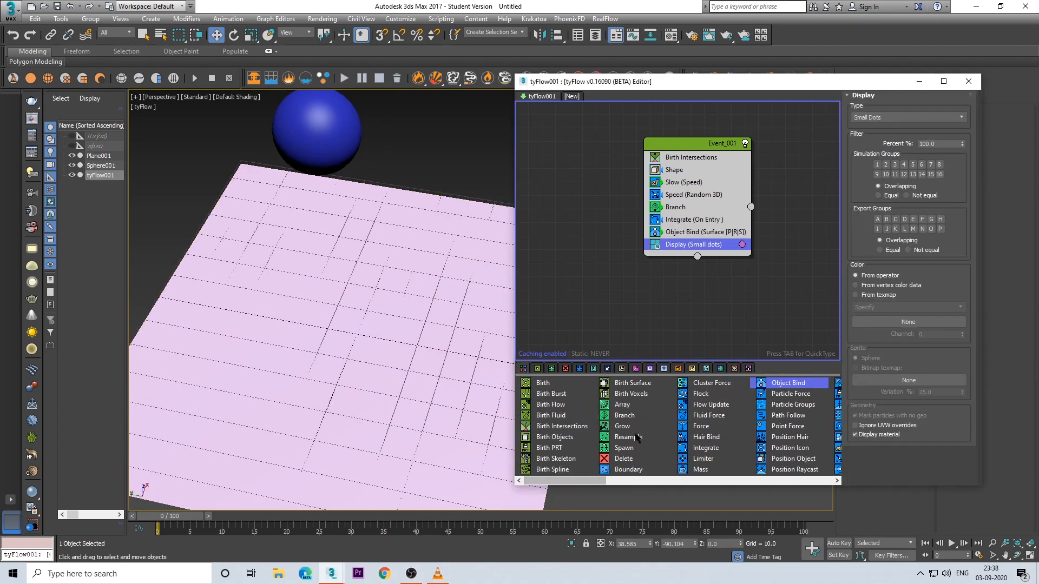
pyautogui.moveTo(627, 452); pyautogui.dragTo(689, 236)
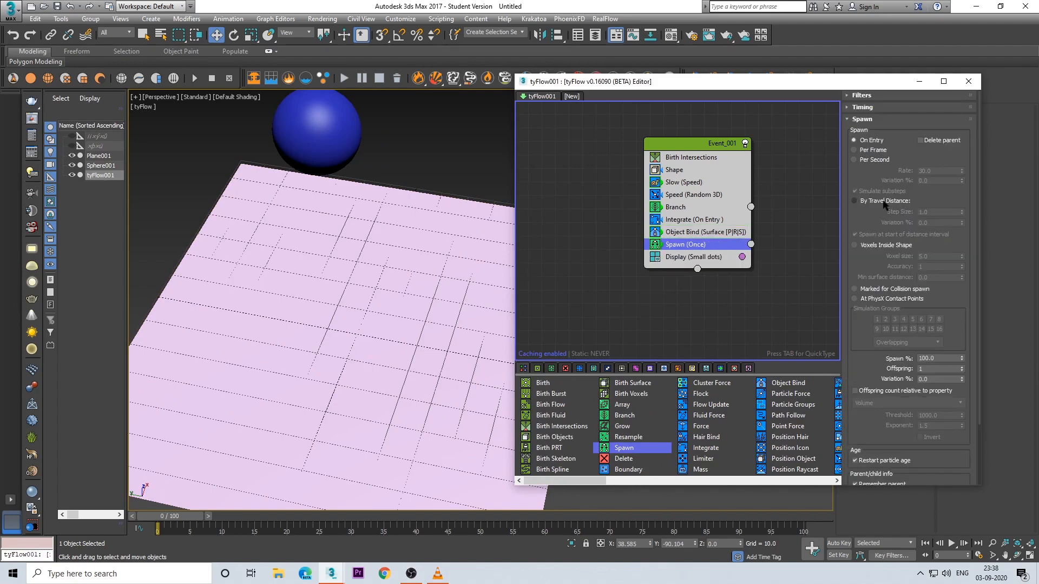
pyautogui.click(885, 201)
pyautogui.click(941, 212)
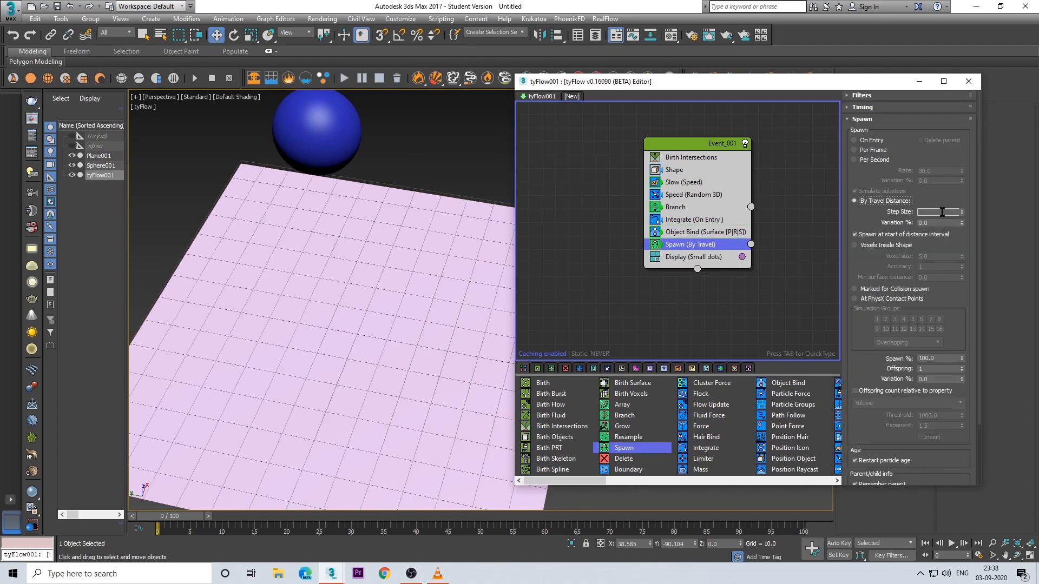
pyautogui.write('1')
pyautogui.press('Return')
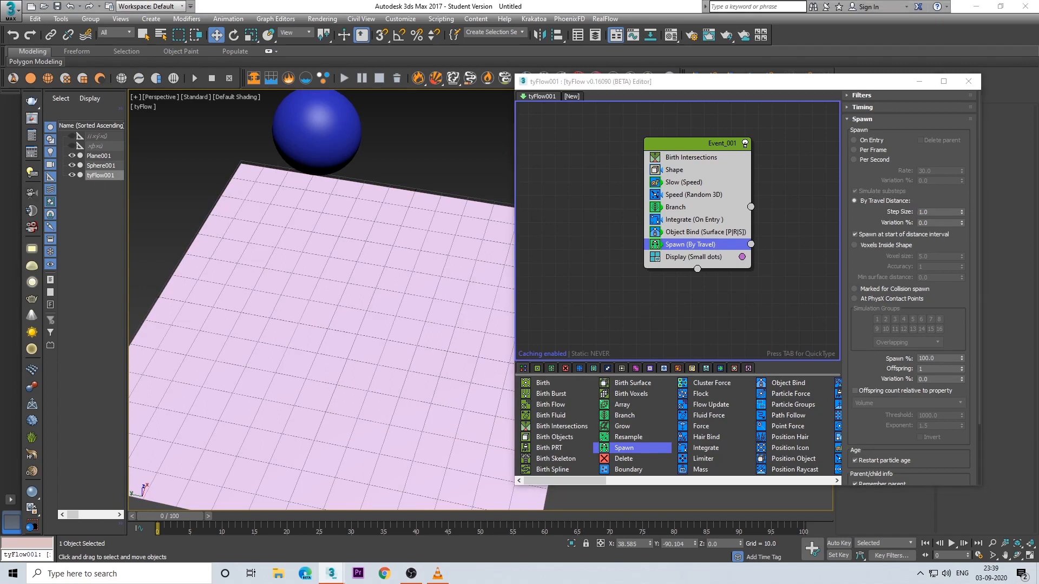
pyautogui.click(945, 211)
pyautogui.write('.5')
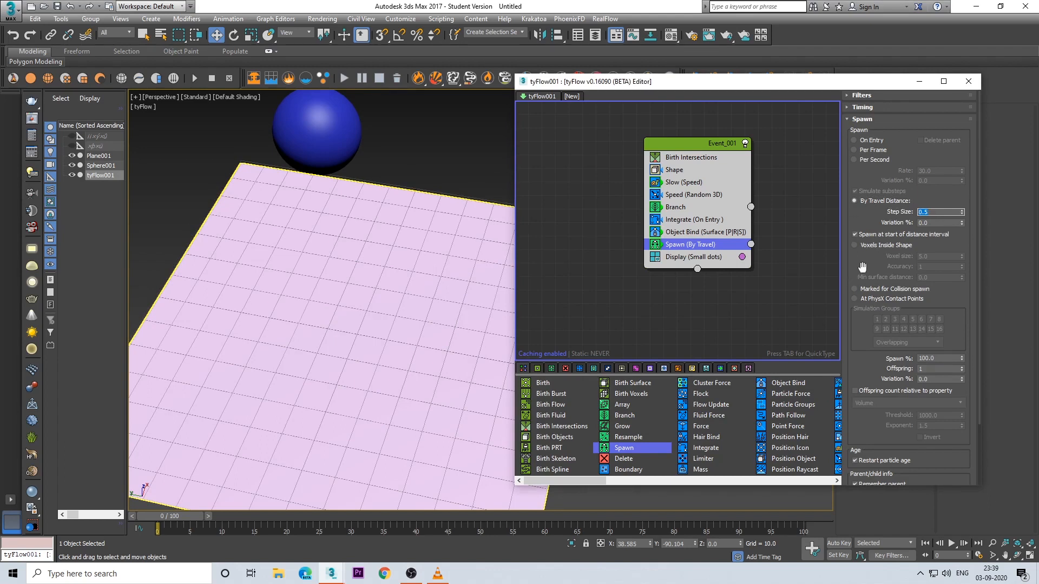
pyautogui.moveTo(863, 268); pyautogui.dragTo(882, 191)
pyautogui.moveTo(658, 315); pyautogui.dragTo(593, 305, button='middle')
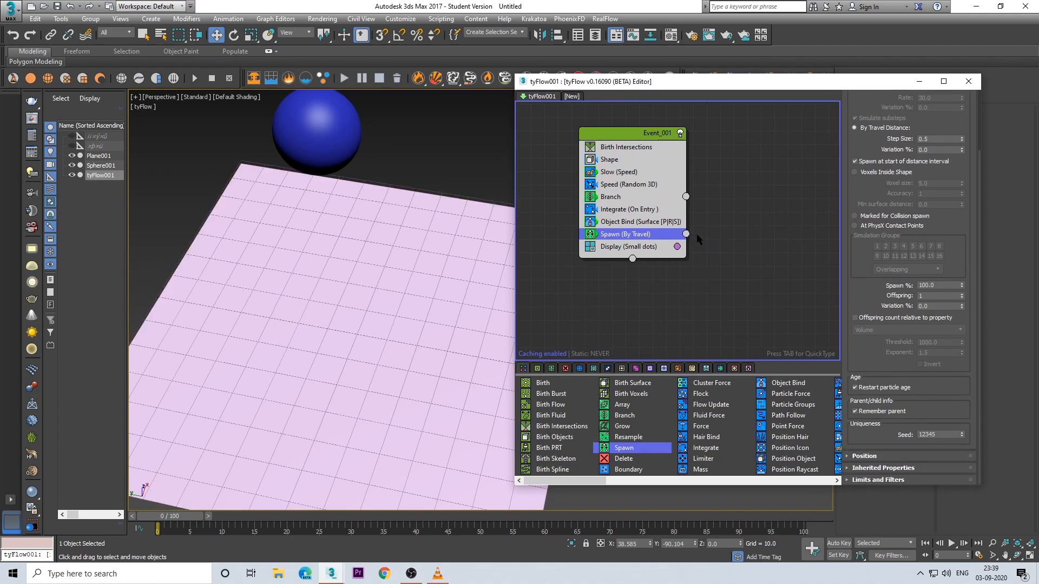
# Step: Scrub to frame 20, examine the spawned trails around the sphere up close, and return the timeline to frame 0
pyautogui.moveTo(686, 234); pyautogui.dragTo(720, 236)
pyautogui.moveTo(708, 260); pyautogui.dragTo(669, 241, button='middle')
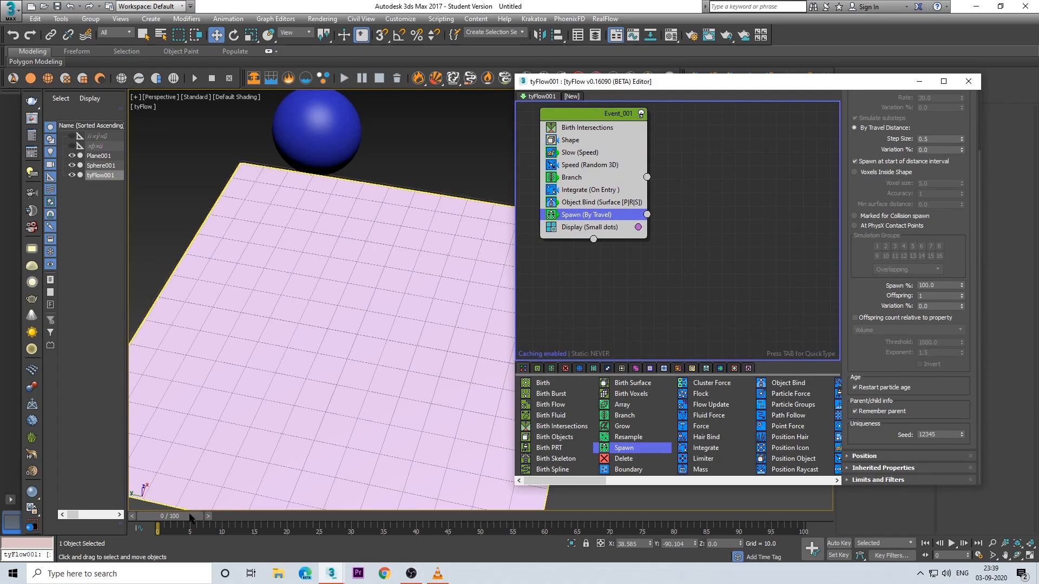
pyautogui.moveTo(189, 518); pyautogui.dragTo(315, 528)
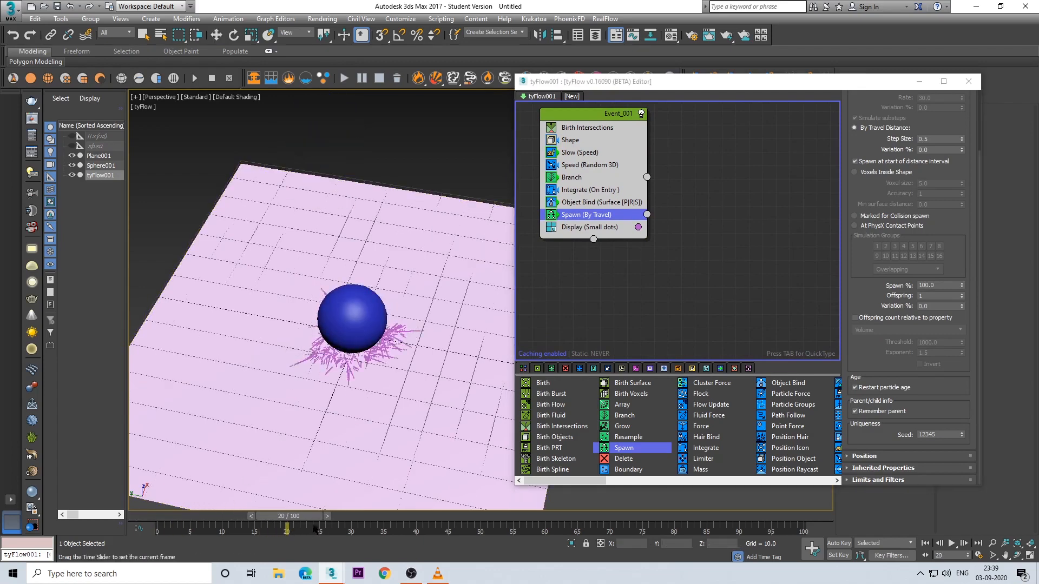
pyautogui.press('w')
pyautogui.scroll(5, 371, 316)
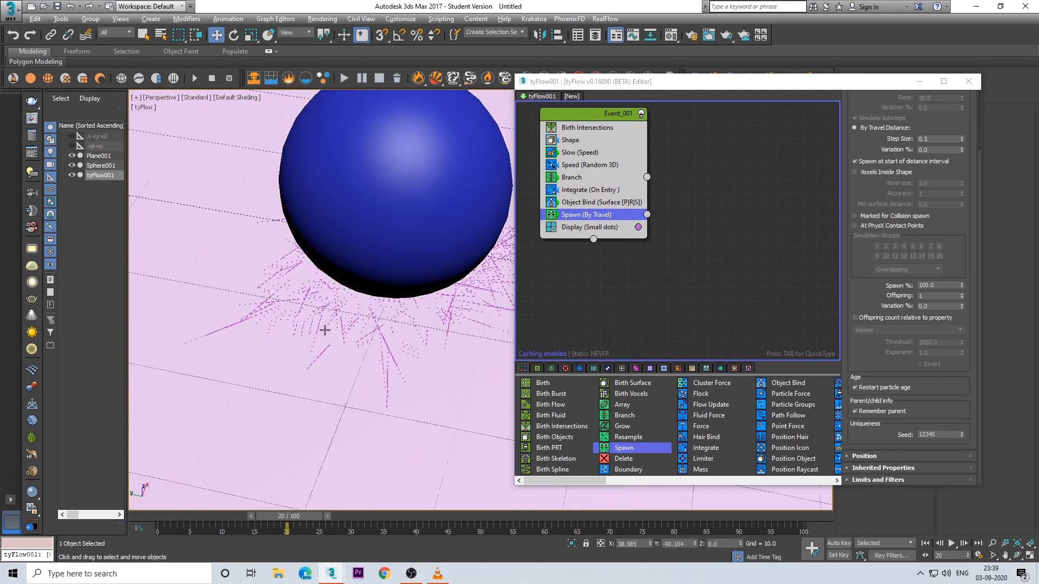
pyautogui.keyDown('alt'); pyautogui.moveTo(324, 330); pyautogui.dragTo(301, 338, button='middle'); pyautogui.keyUp('alt')
pyautogui.scroll(-5, 301, 339)
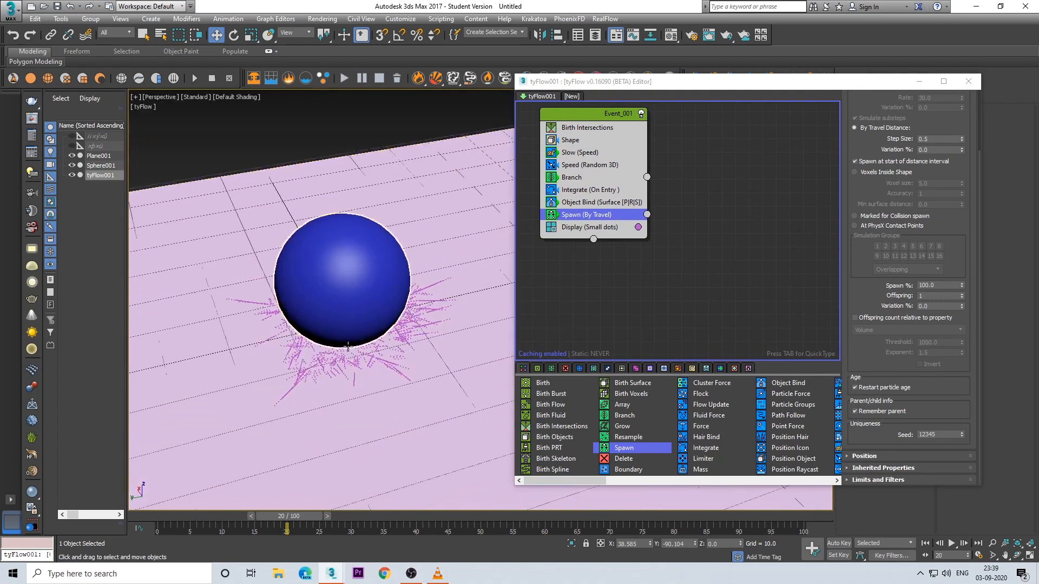
pyautogui.scroll(4, 292, 390)
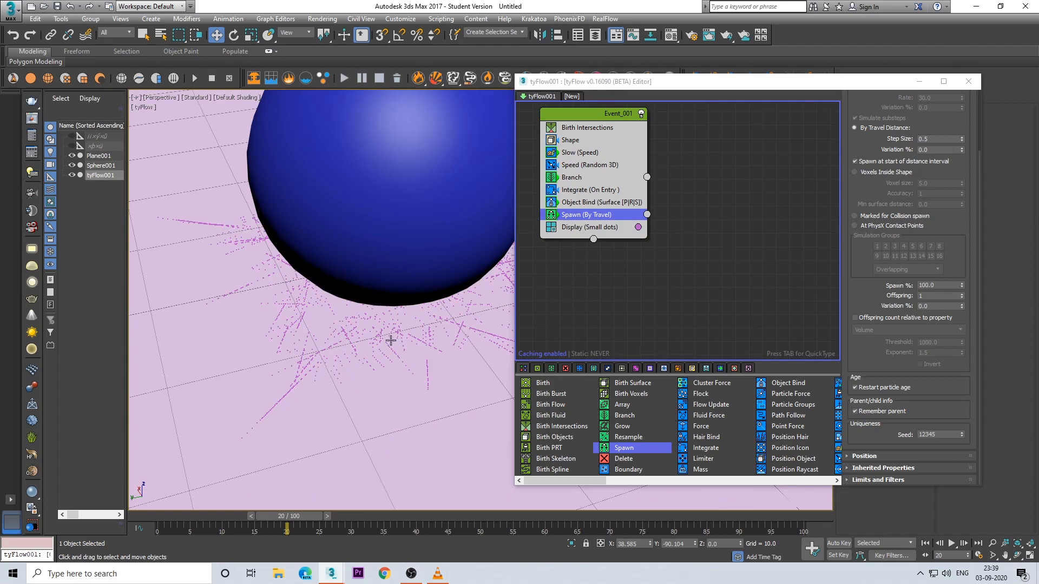
pyautogui.moveTo(319, 515); pyautogui.dragTo(179, 516)
# Step: Create a second event with a Particle Groups operator, connect the Spawn output to it and delete its Display operator
pyautogui.scroll(-3, 587, 471)
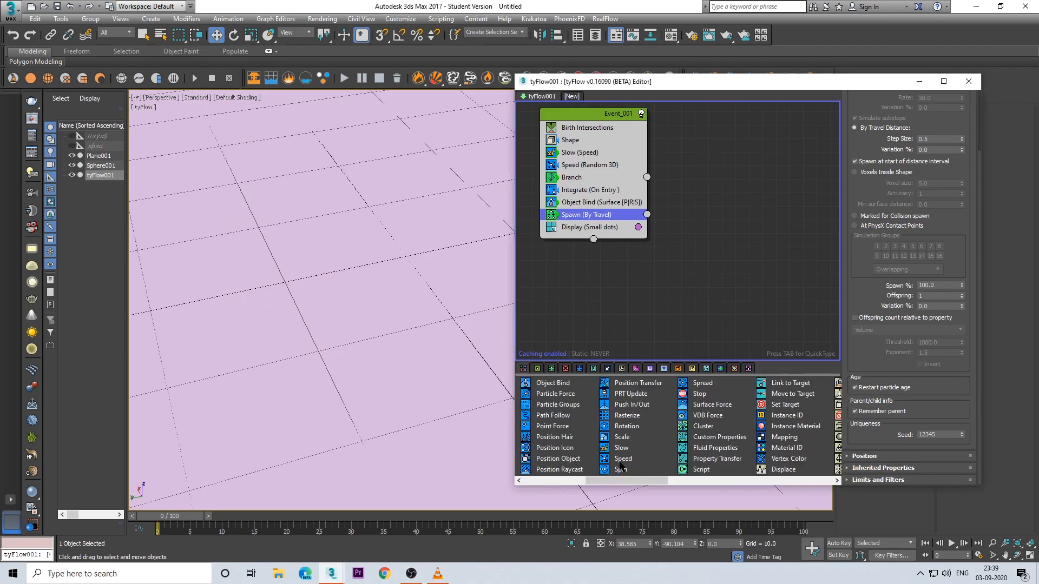
pyautogui.scroll(1, 628, 481)
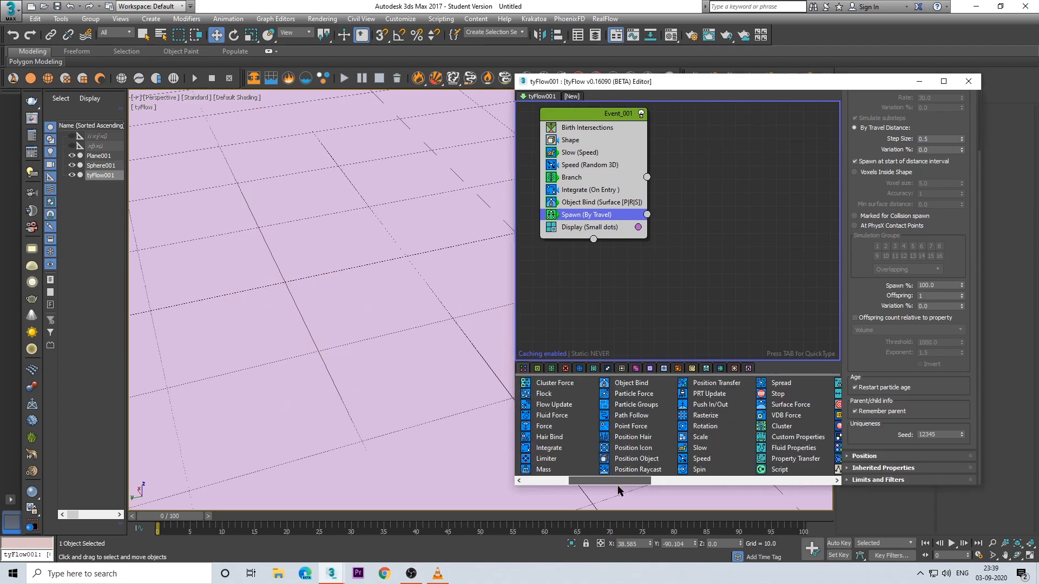
pyautogui.moveTo(620, 406); pyautogui.dragTo(720, 236)
pyautogui.moveTo(647, 214); pyautogui.dragTo(695, 225)
pyautogui.click(779, 261)
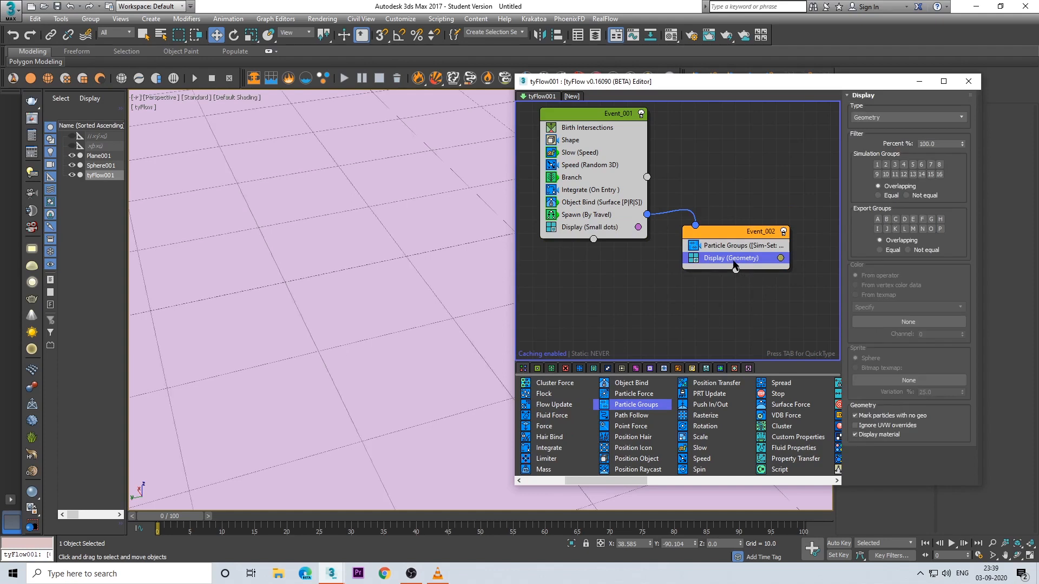
pyautogui.press('Delete')
# Step: Add a Stop operator to the second event and place it below Particle Groups
pyautogui.click(722, 246)
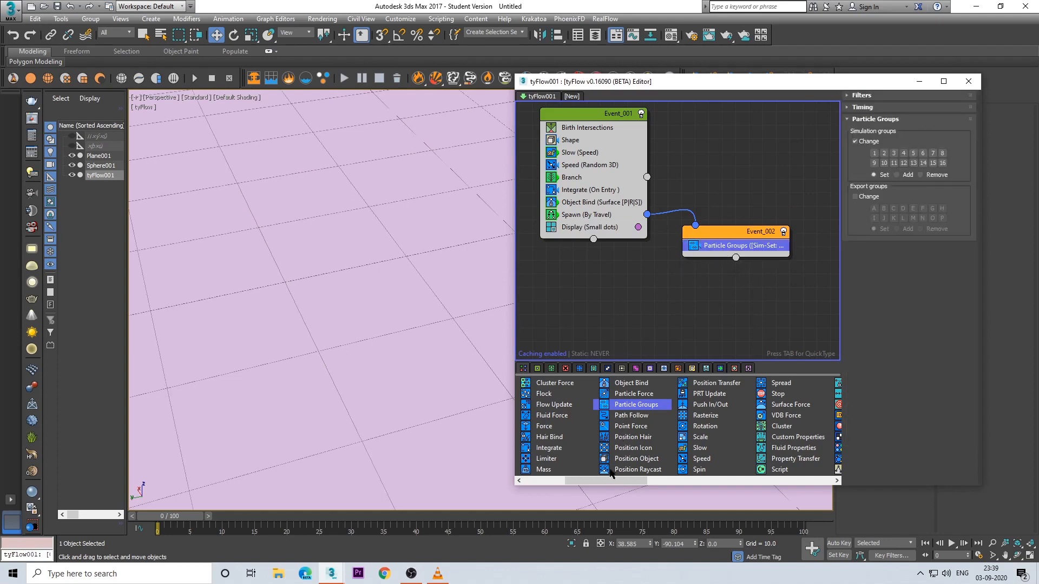
pyautogui.moveTo(608, 481); pyautogui.dragTo(577, 488)
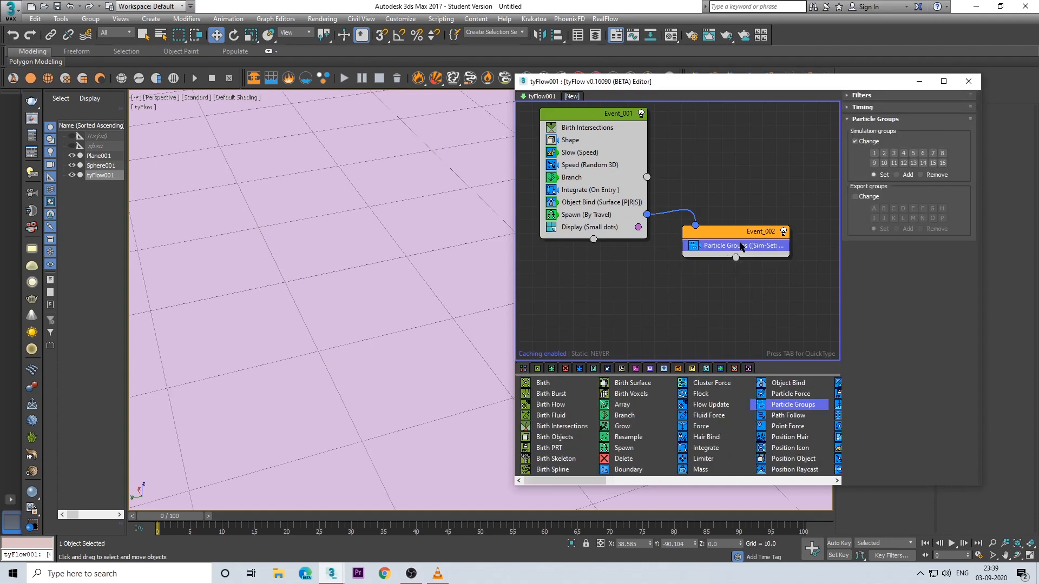
pyautogui.press('Tab')
pyautogui.write('s')
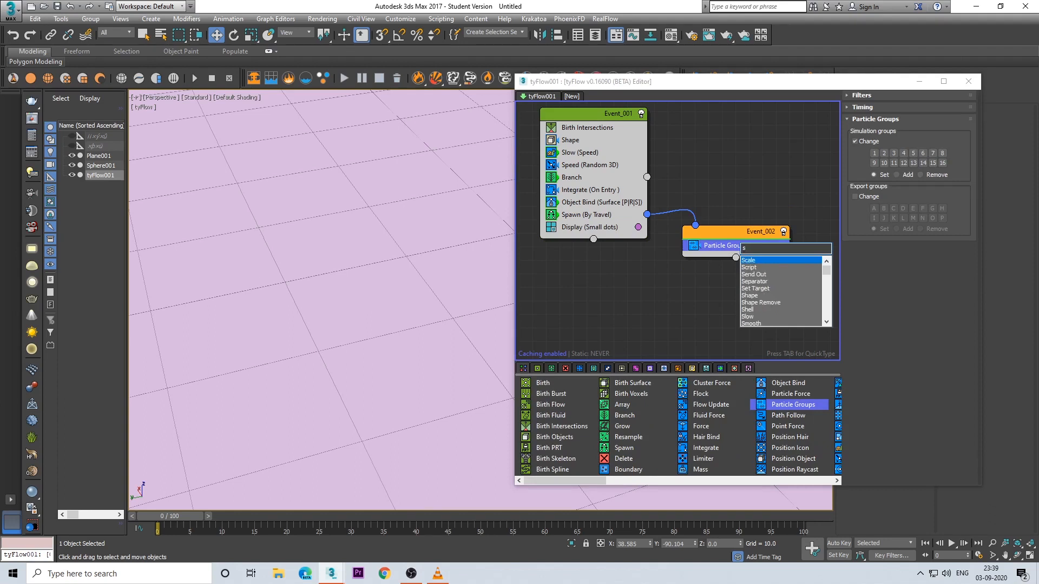
pyautogui.write('top')
pyautogui.press('Return')
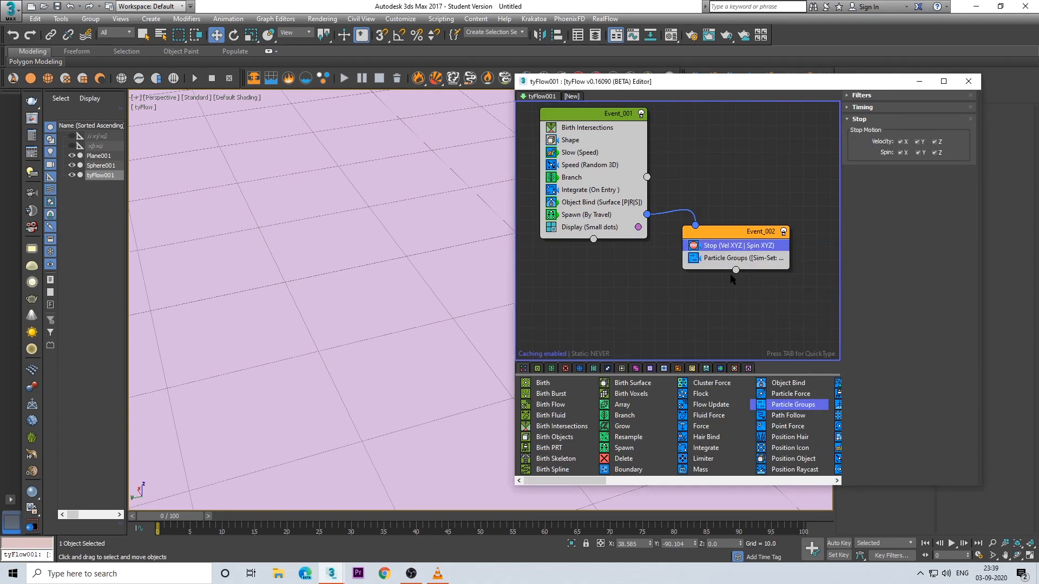
pyautogui.moveTo(731, 274); pyautogui.dragTo(729, 229, button='middle')
pyautogui.moveTo(734, 200); pyautogui.dragTo(753, 214)
# Step: Assign the Particle Groups operator to simulation group 1 and move the second event slightly to make room beside the first
pyautogui.click(727, 201)
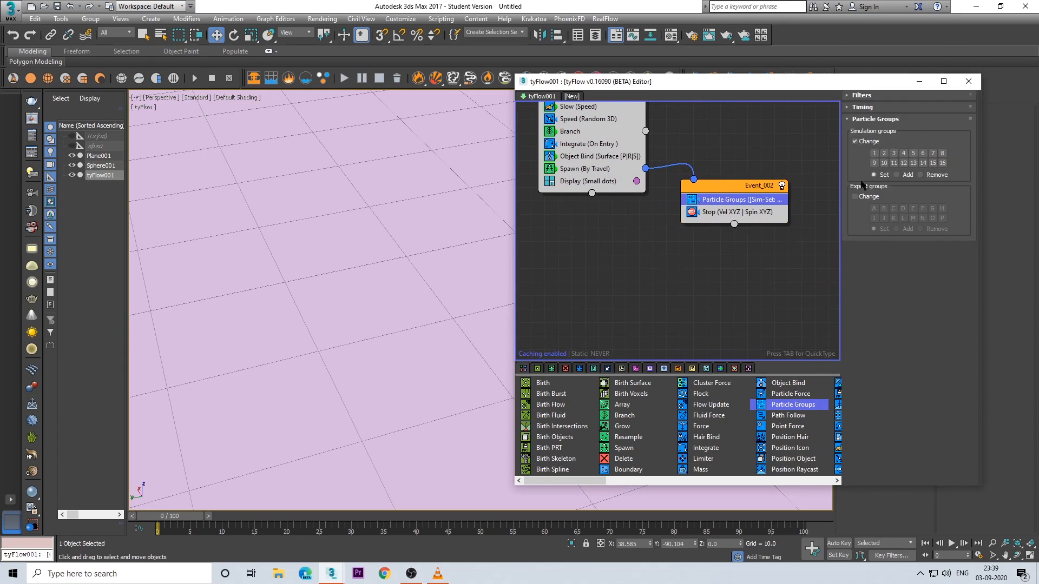
pyautogui.click(874, 153)
pyautogui.click(573, 172)
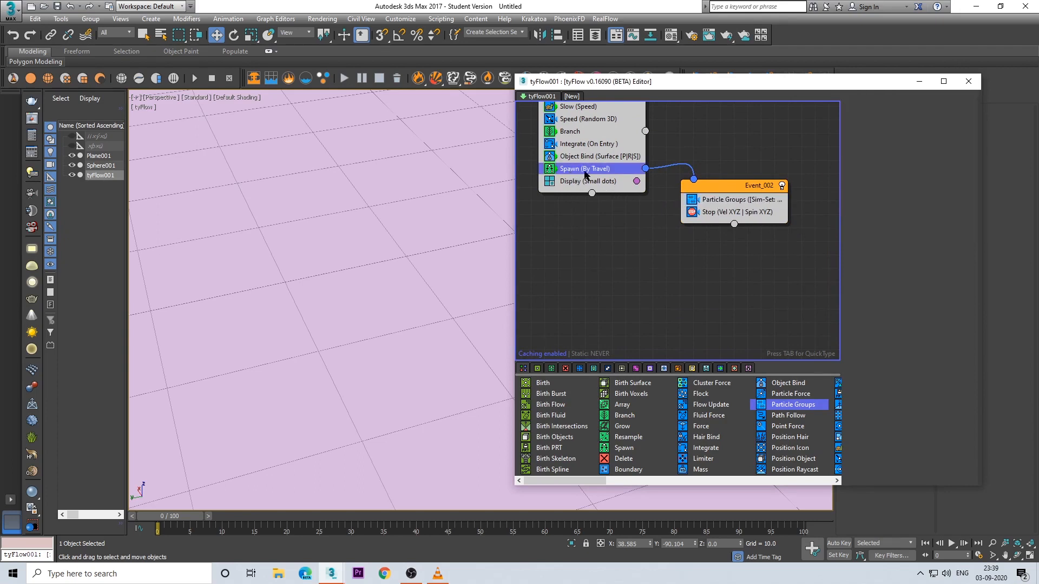
pyautogui.moveTo(741, 202); pyautogui.dragTo(742, 212)
pyautogui.moveTo(590, 233); pyautogui.dragTo(604, 231, button='middle')
# Step: Add a Property Test operator between Spawn and Display in the first event
pyautogui.click(602, 179)
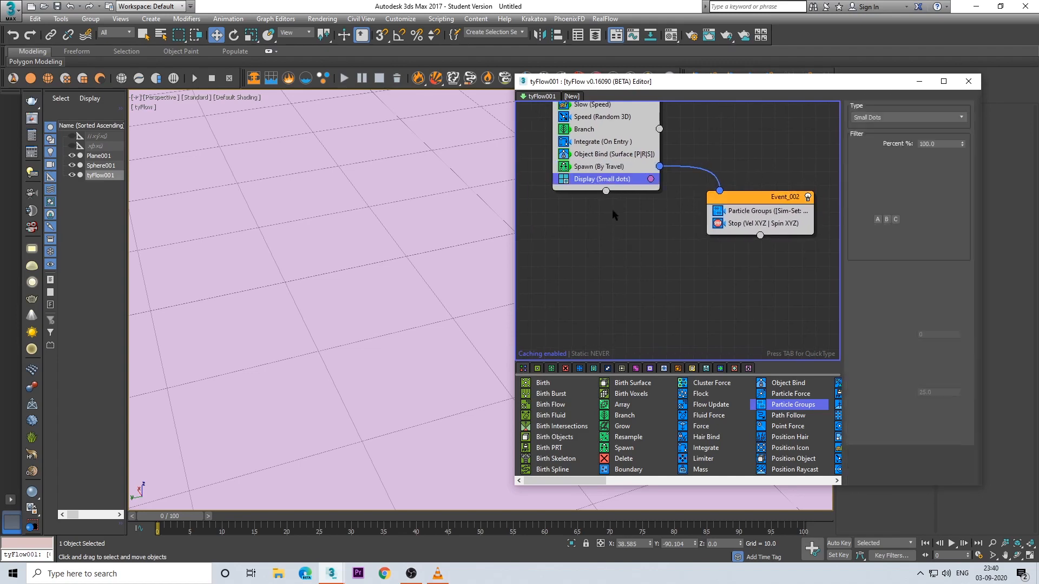
pyautogui.scroll(-10, 595, 428)
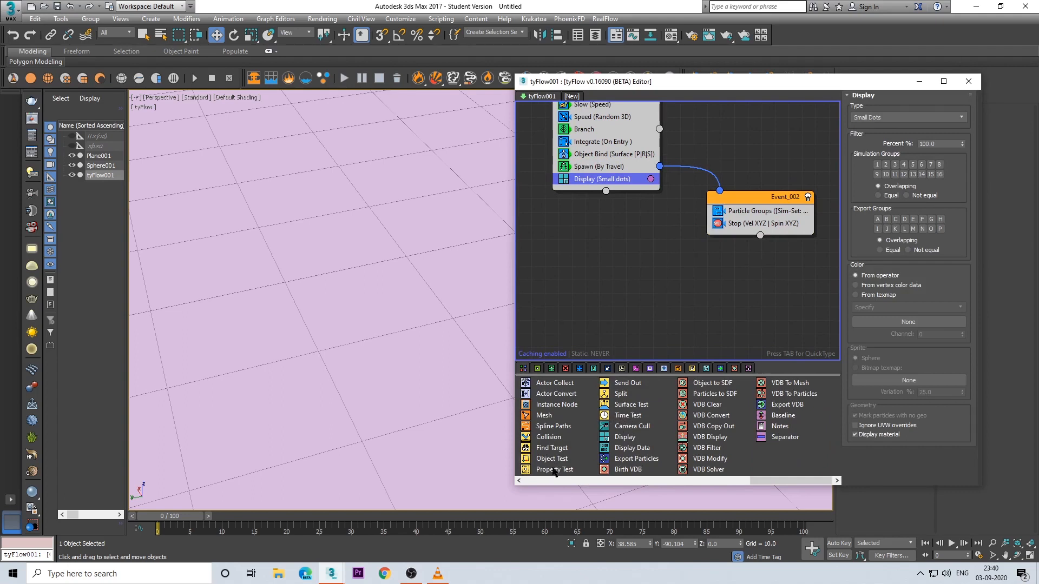
pyautogui.moveTo(554, 471); pyautogui.dragTo(581, 275)
pyautogui.moveTo(599, 171); pyautogui.dragTo(601, 173)
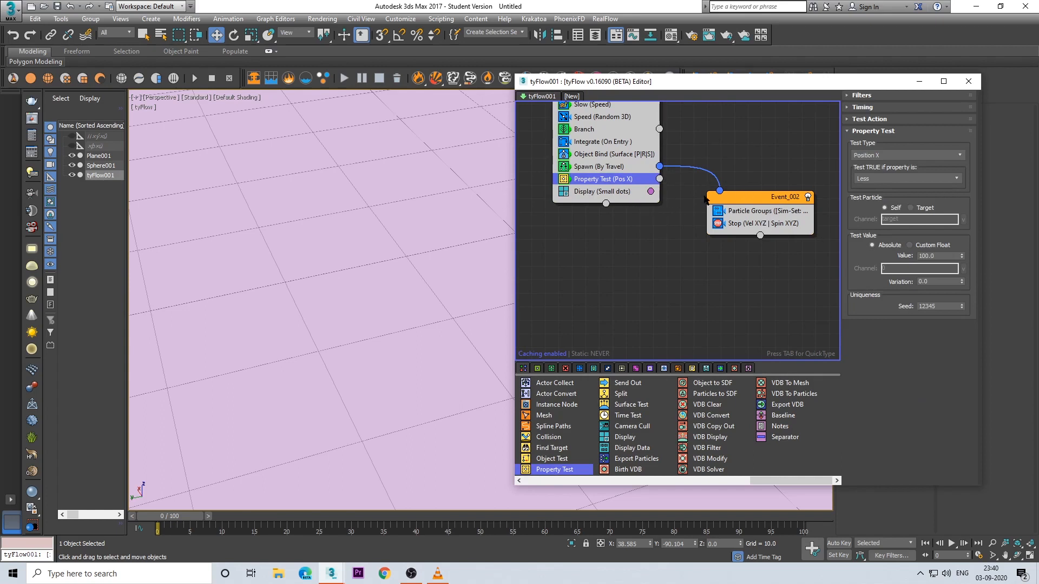
pyautogui.moveTo(735, 215); pyautogui.dragTo(764, 197)
pyautogui.moveTo(685, 218); pyautogui.dragTo(651, 232, button='middle')
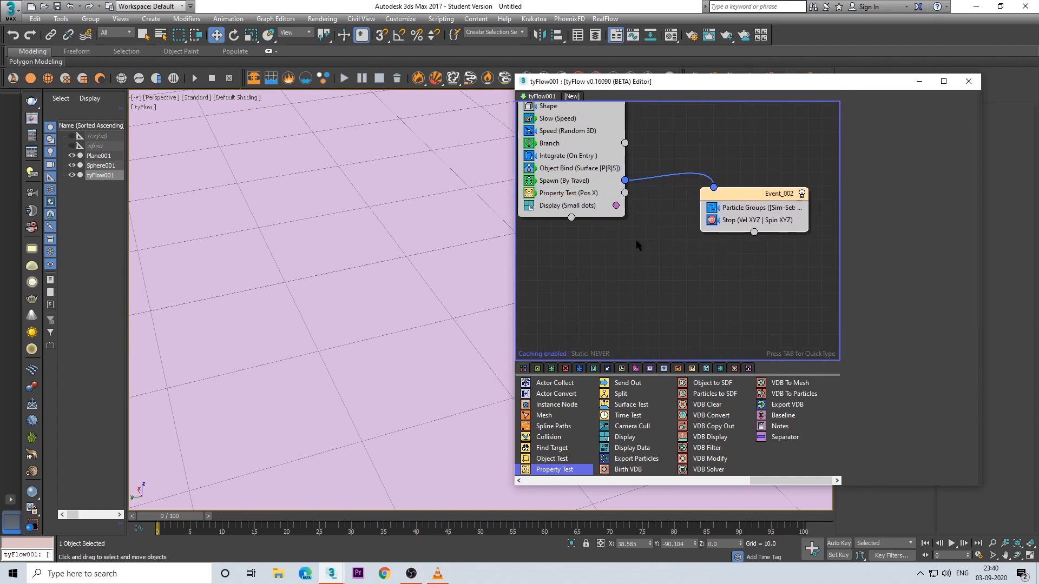
# Step: Lower the second event slightly and add a Time Test operator directly below Spawn in the first event
pyautogui.moveTo(739, 194); pyautogui.dragTo(743, 213)
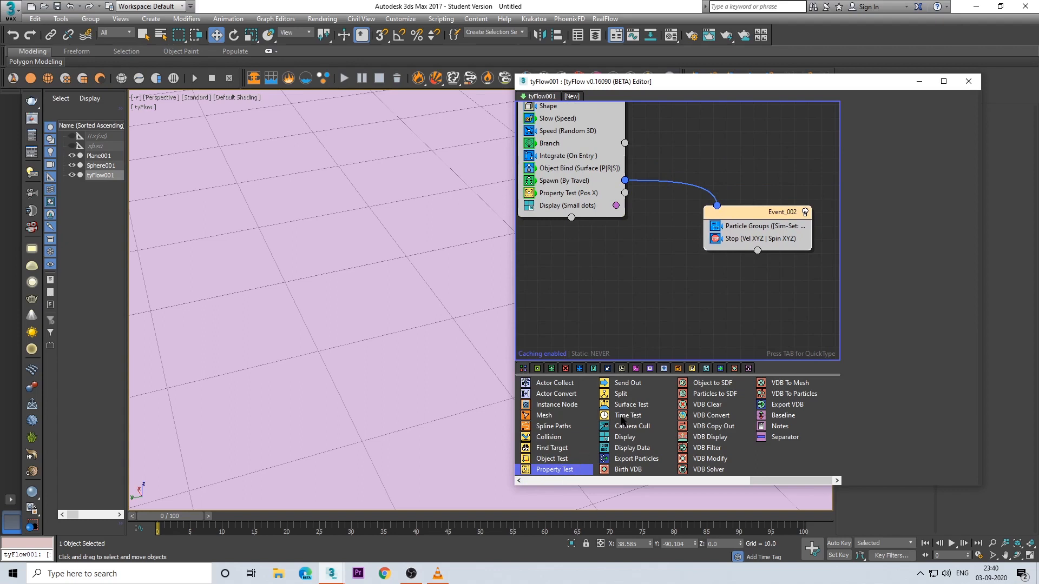
pyautogui.moveTo(622, 421); pyautogui.dragTo(577, 190)
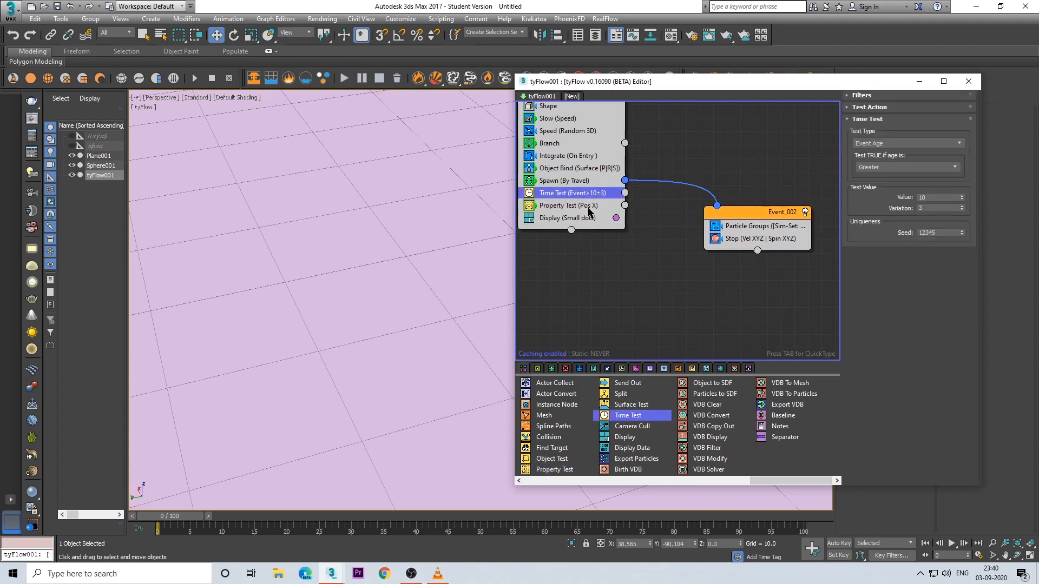
# Step: Set the Time Test's event age value to 40 with a variation of 10
pyautogui.doubleClick(932, 197)
pyautogui.write('4')
pyautogui.press('Tab')
pyautogui.press('Return')
# Step: Set the Property Test's timing to Event Age with the range starting at 2
pyautogui.click(570, 209)
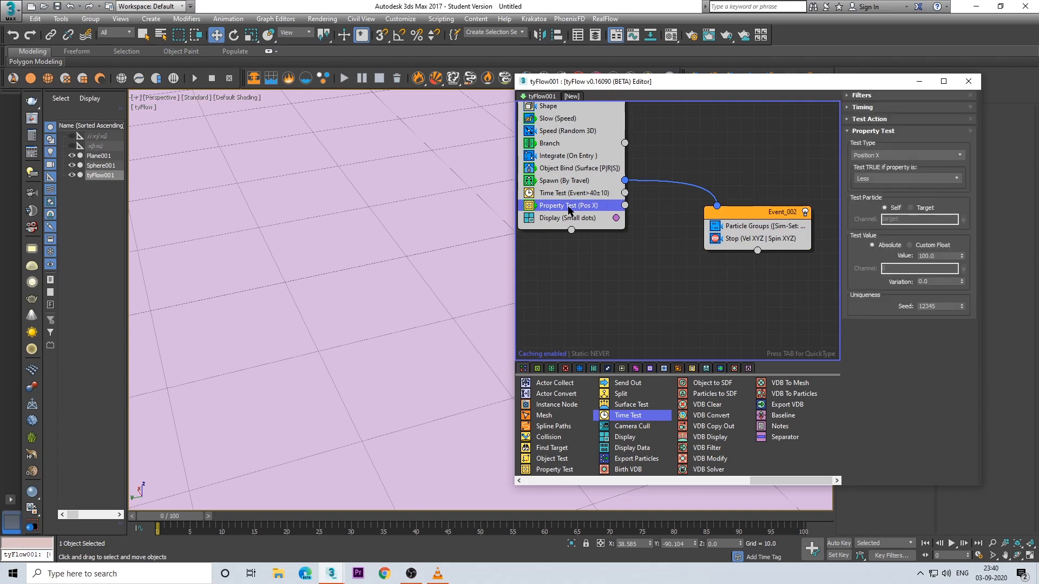
pyautogui.click(871, 107)
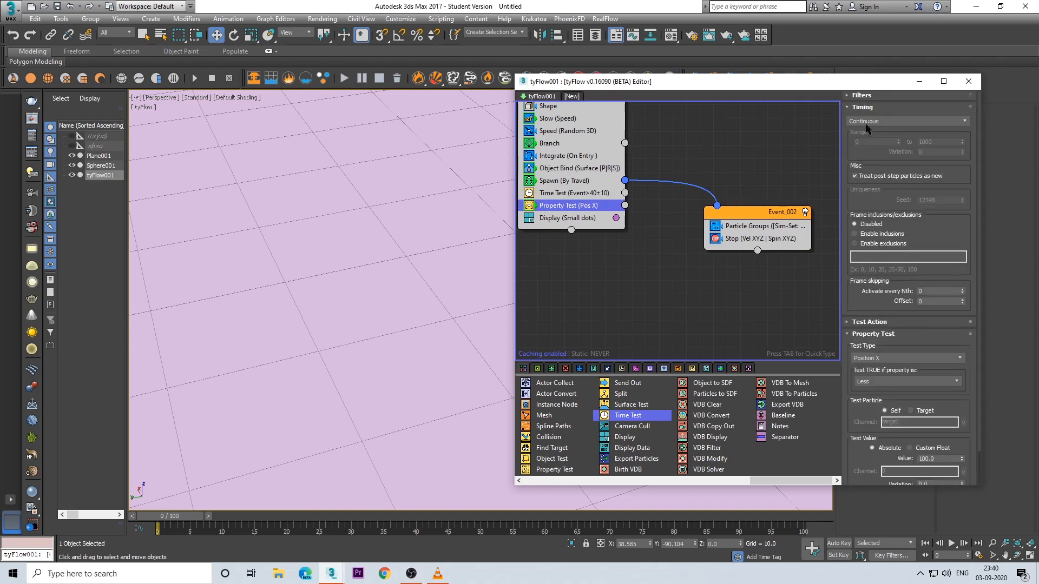
pyautogui.click(882, 122)
pyautogui.click(867, 153)
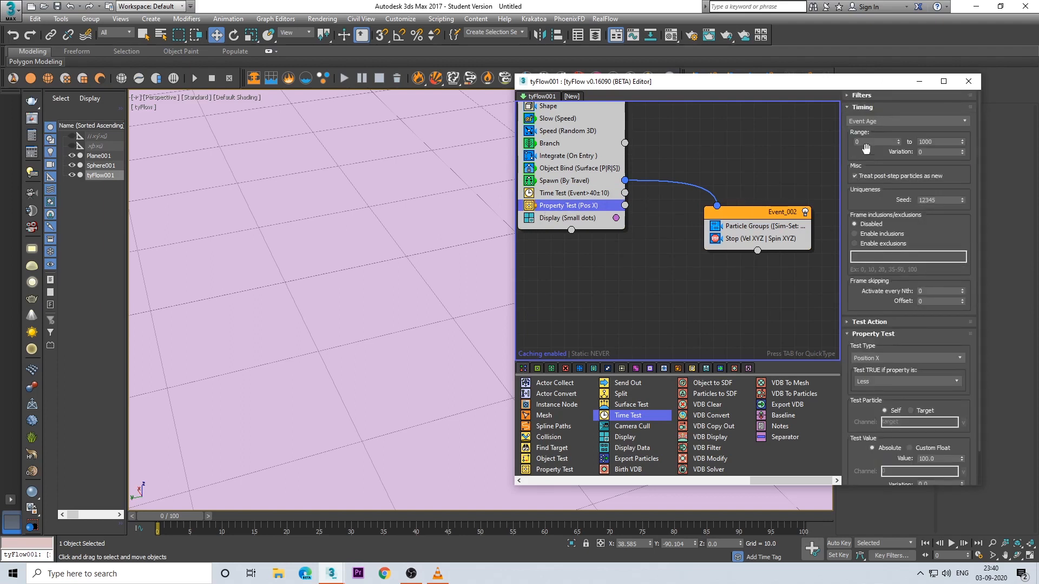
pyautogui.write('2')
pyautogui.moveTo(859, 201); pyautogui.dragTo(862, 163)
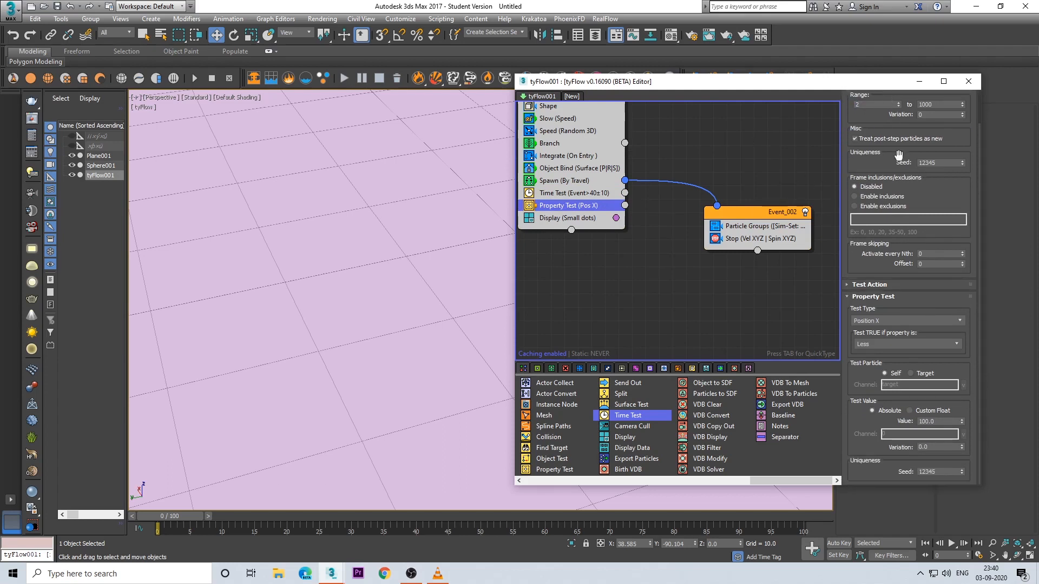
# Step: Choose Neighbors as the Property Test's test type
pyautogui.click(878, 323)
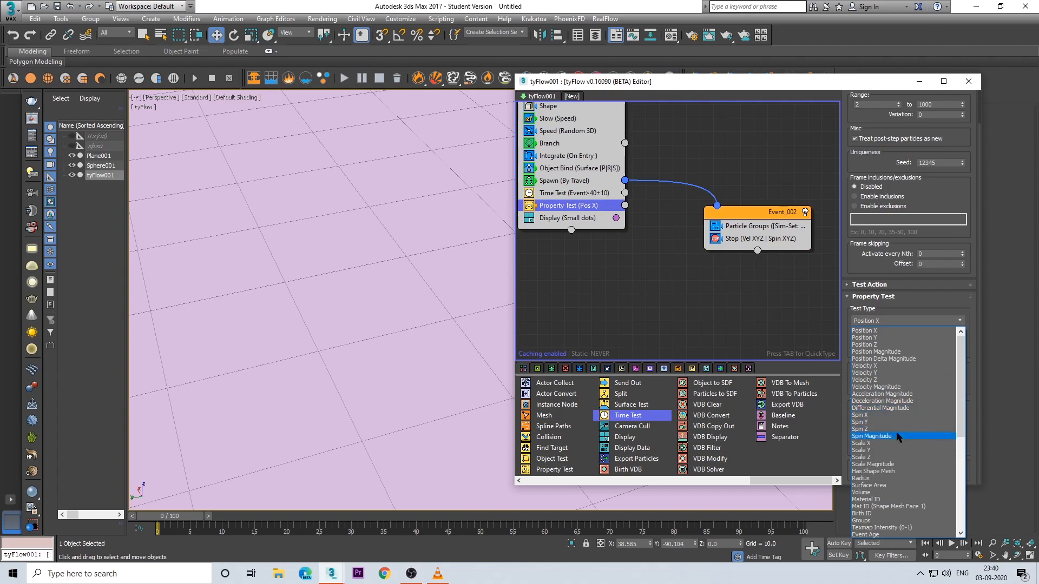
pyautogui.scroll(-3, 880, 464)
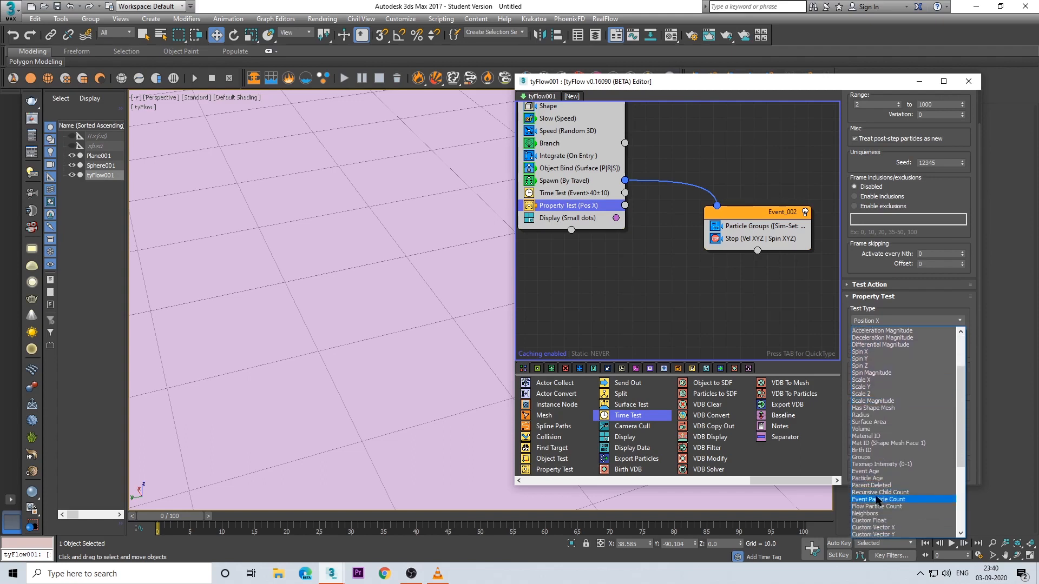
pyautogui.scroll(-2, 878, 494)
pyautogui.click(868, 479)
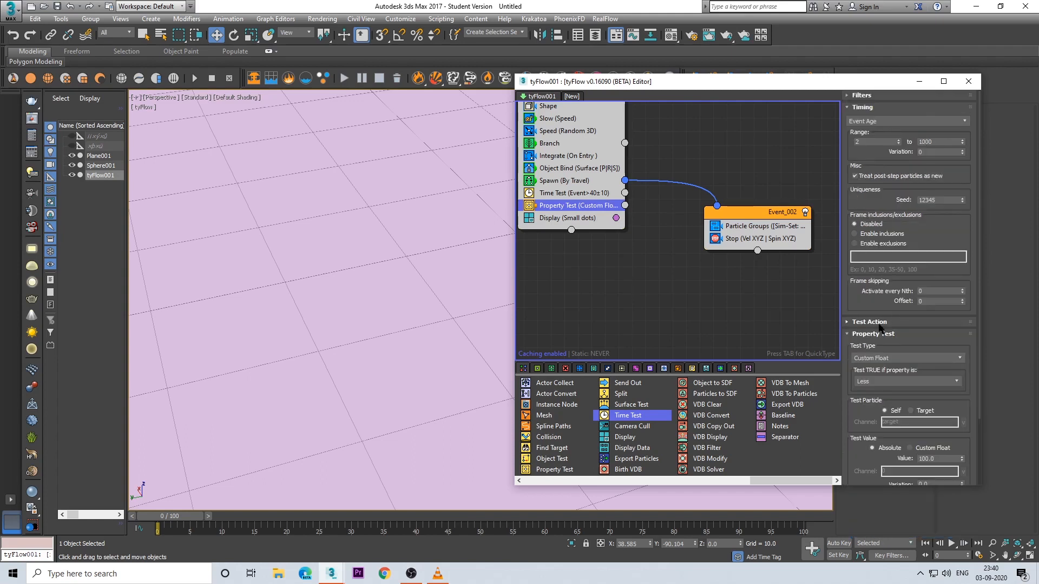
pyautogui.click(890, 358)
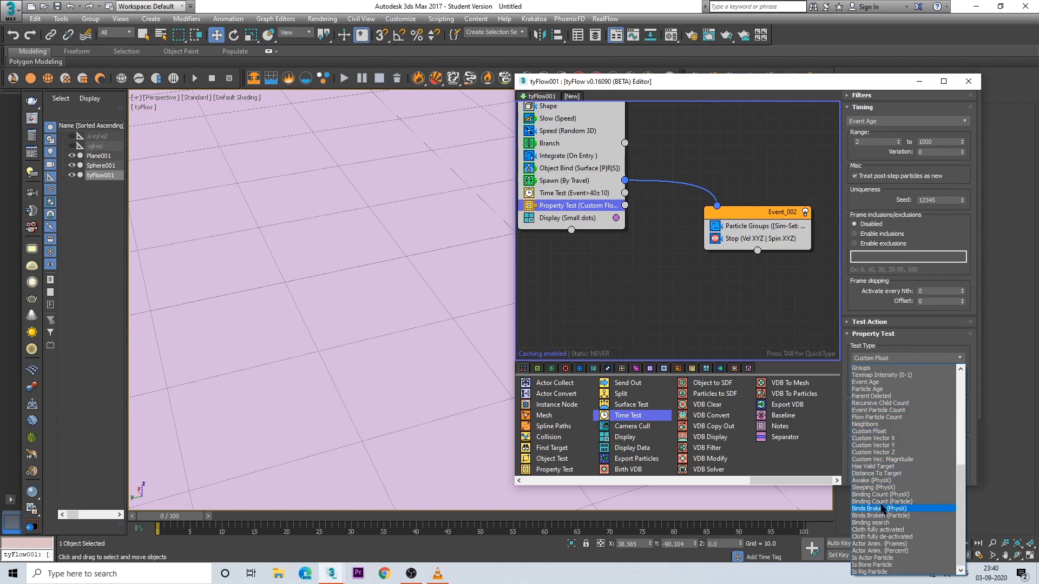
pyautogui.scroll(2, 876, 457)
pyautogui.click(867, 453)
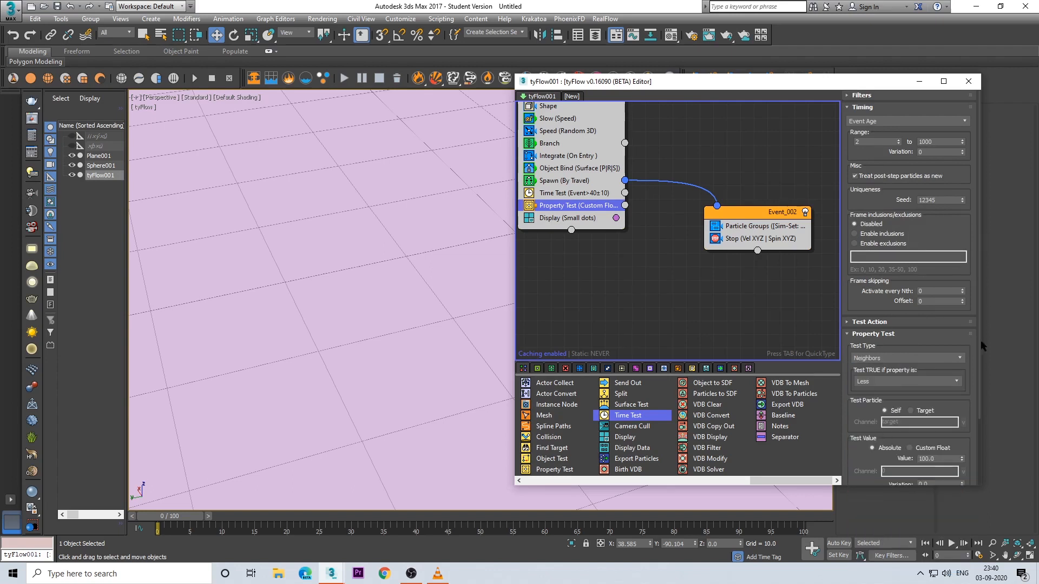
# Step: Make the Property Test true when the neighbor count is Greater than an absolute value of 0
pyautogui.scroll(-4, 865, 303)
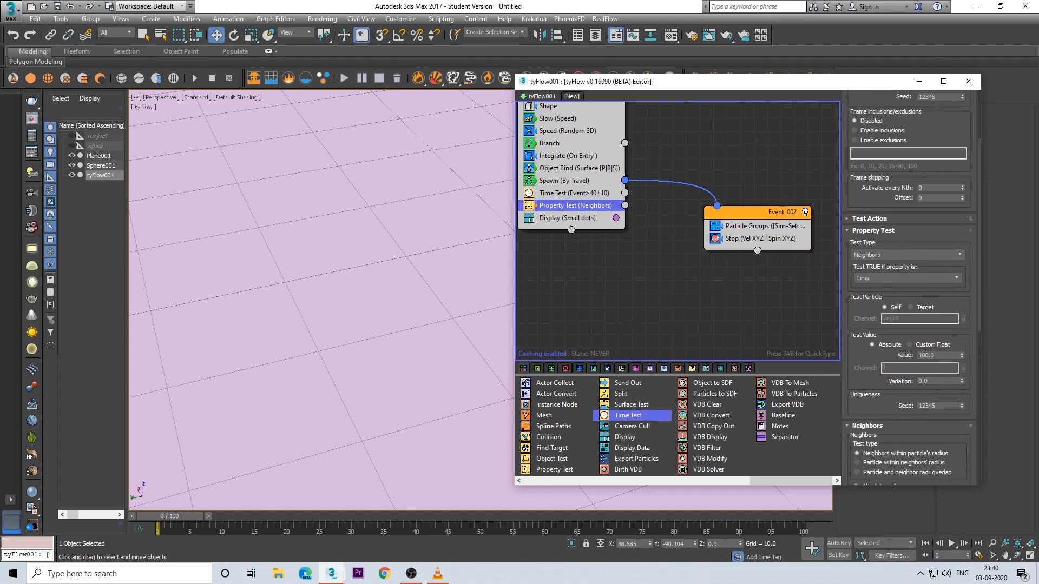
pyautogui.click(875, 283)
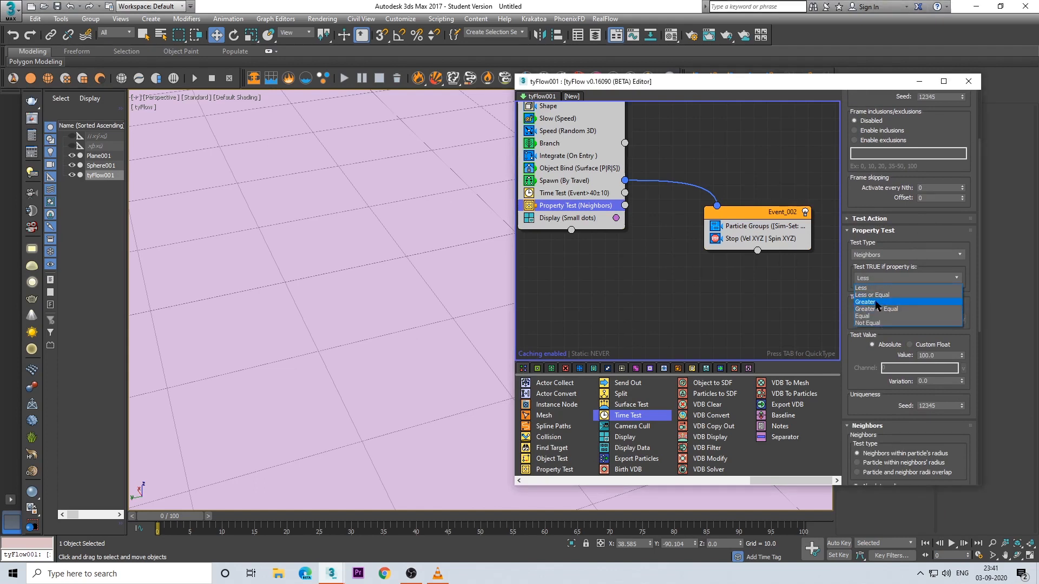
pyautogui.click(880, 300)
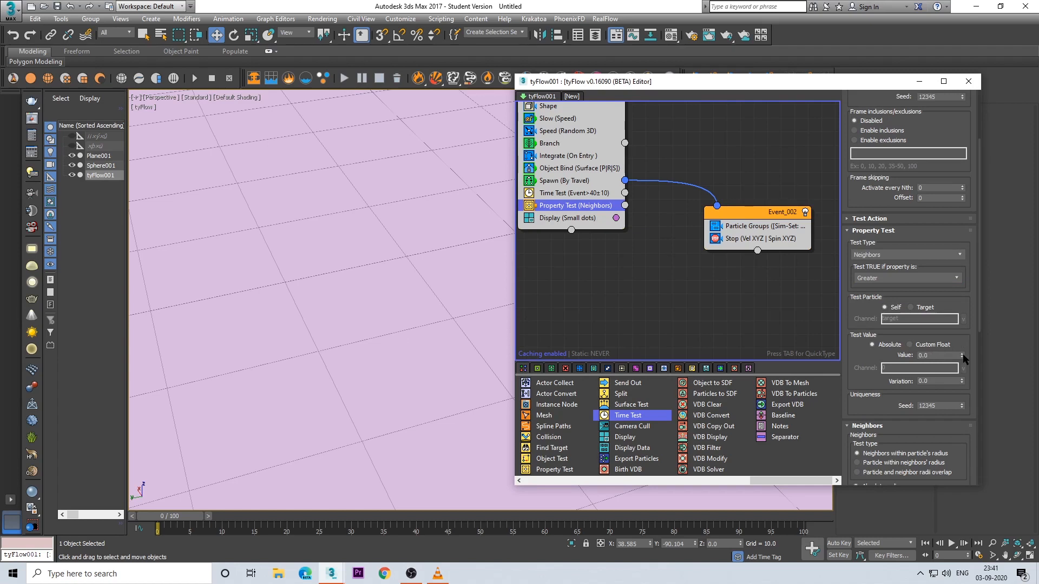
pyautogui.moveTo(870, 383); pyautogui.dragTo(869, 363)
# Step: Set the Property Test's absolute neighbor search radius to 0.75
pyautogui.scroll(-7, 868, 363)
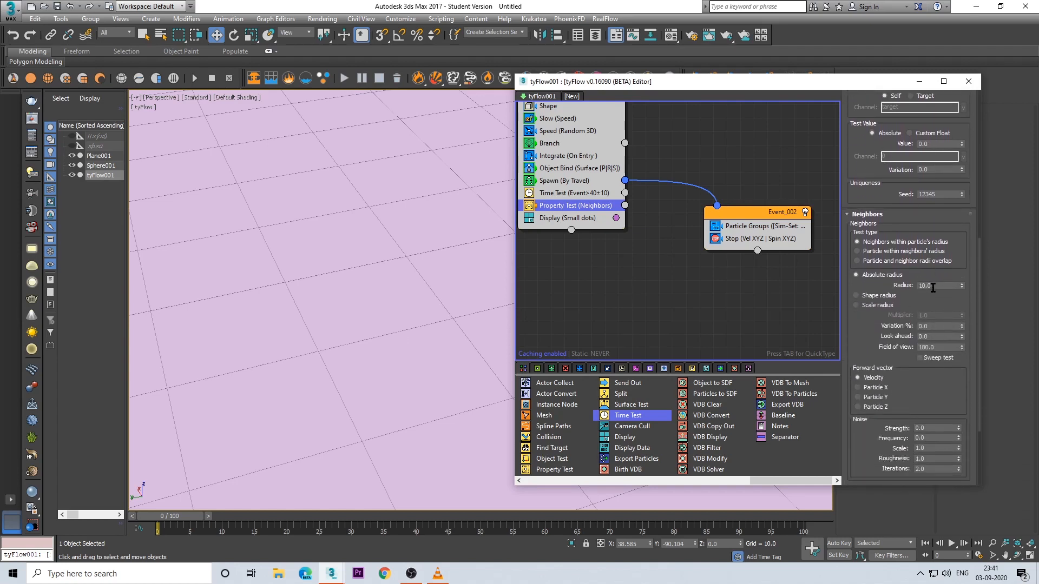
pyautogui.doubleClick(933, 286)
pyautogui.scroll(-1, 922, 290)
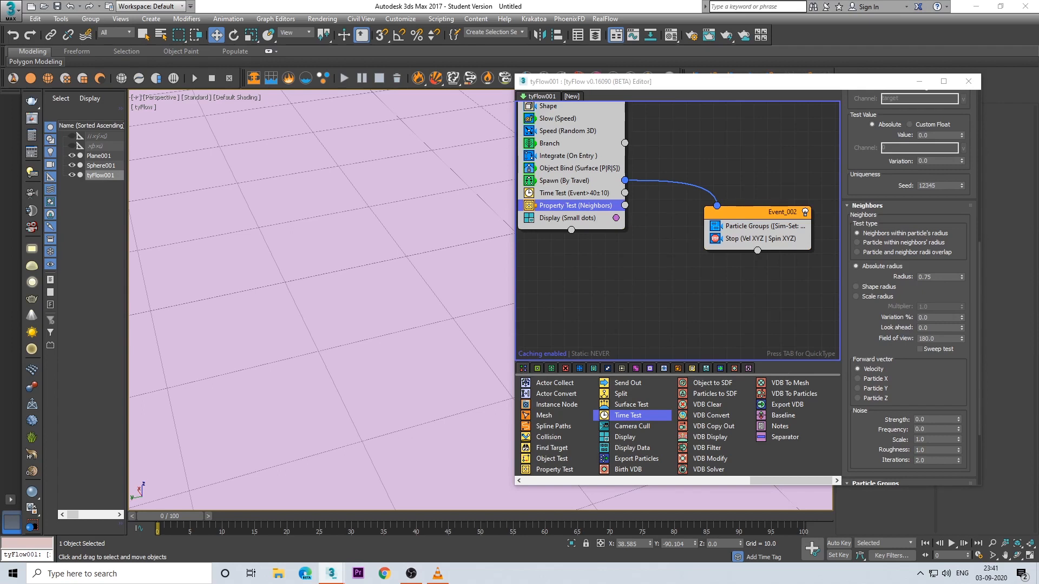
pyautogui.moveTo(905, 387); pyautogui.dragTo(915, 277)
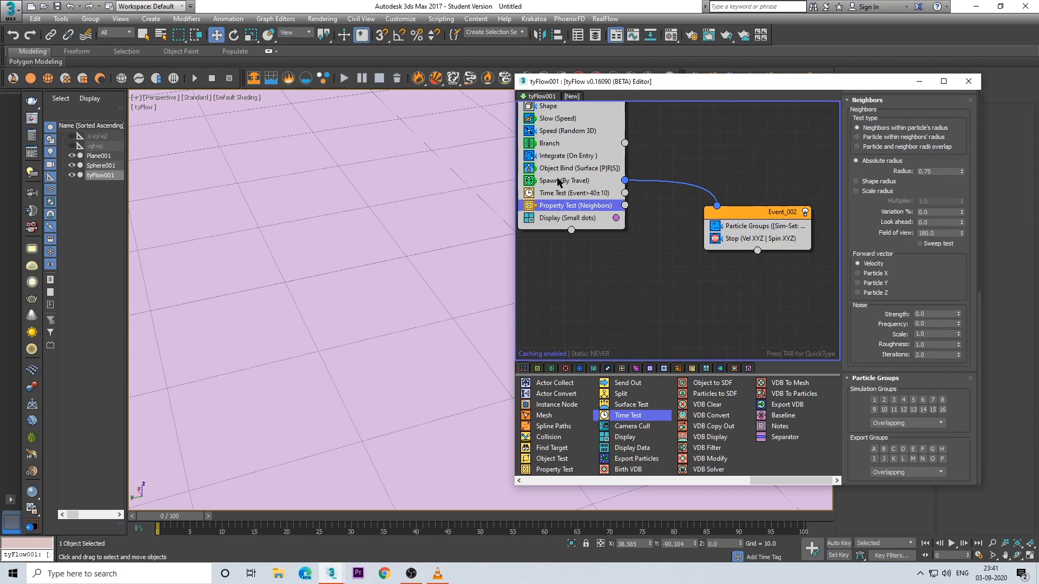
# Step: Shift the second event slightly up beside the first and limit the Property Test's neighbors to simulation group 1
pyautogui.moveTo(766, 213); pyautogui.dragTo(745, 197)
pyautogui.click(637, 211)
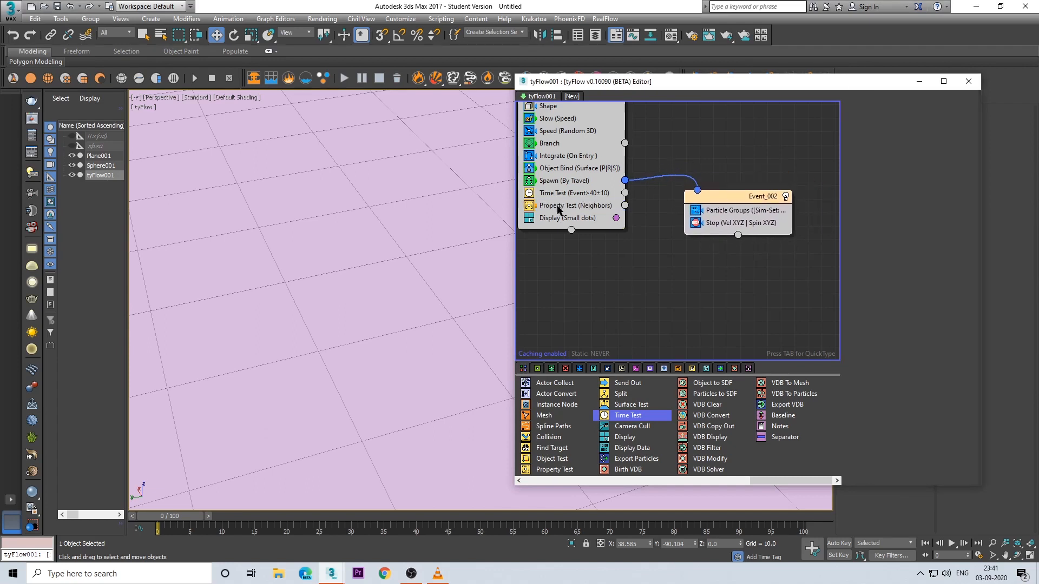
pyautogui.click(586, 210)
pyautogui.moveTo(867, 424); pyautogui.dragTo(886, 312)
pyautogui.moveTo(865, 425); pyautogui.dragTo(865, 320)
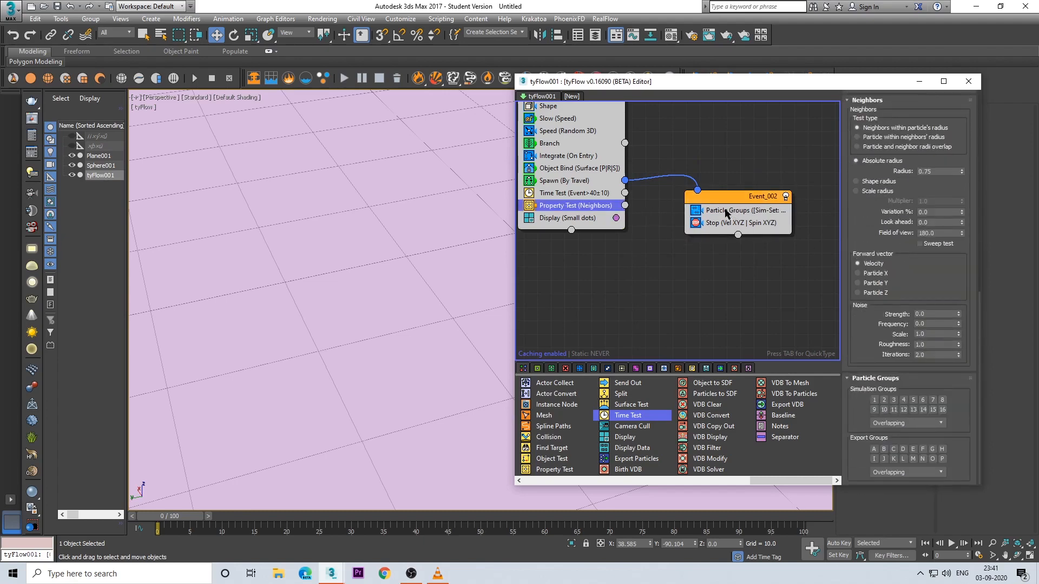
pyautogui.click(874, 400)
# Step: Create a third event below the second from a copied Stop operator and wire the Time Test and Property Test outputs to it
pyautogui.moveTo(702, 205); pyautogui.dragTo(764, 200)
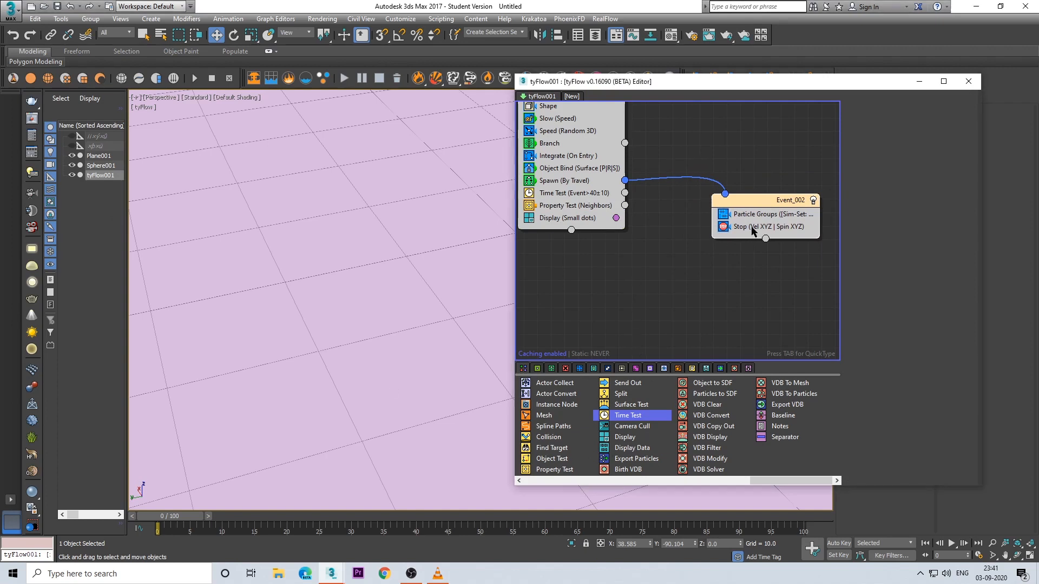
pyautogui.moveTo(756, 227); pyautogui.dragTo(692, 298)
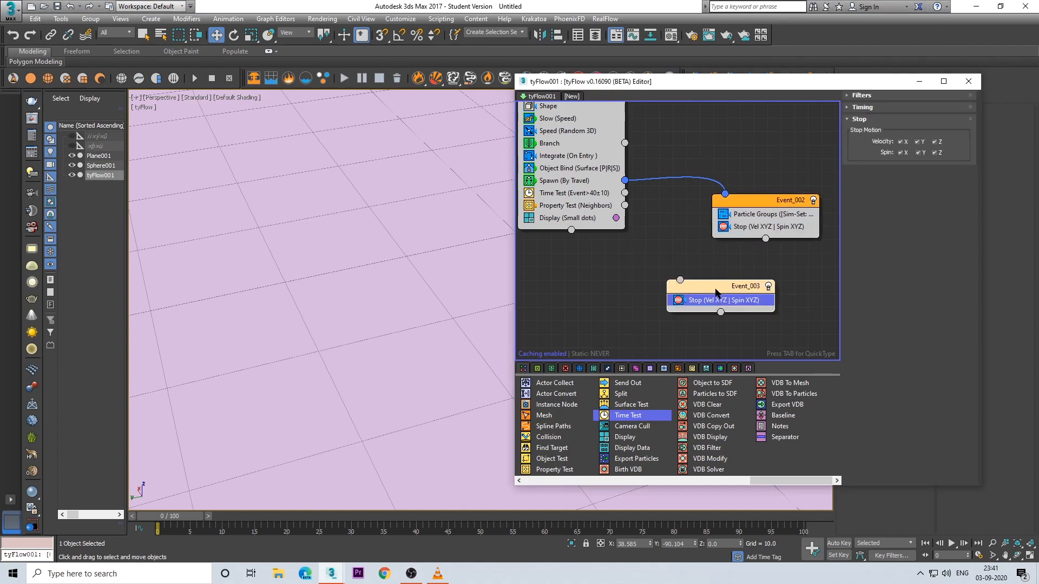
pyautogui.moveTo(624, 193); pyautogui.dragTo(668, 291)
# Step: Scrub the timeline through frames 45, 48 and 65 and examine the particle spread on the plane
pyautogui.scroll(-5, 452, 267)
pyautogui.keyDown('alt'); pyautogui.moveTo(431, 293); pyautogui.dragTo(447, 318, button='middle'); pyautogui.keyUp('alt')
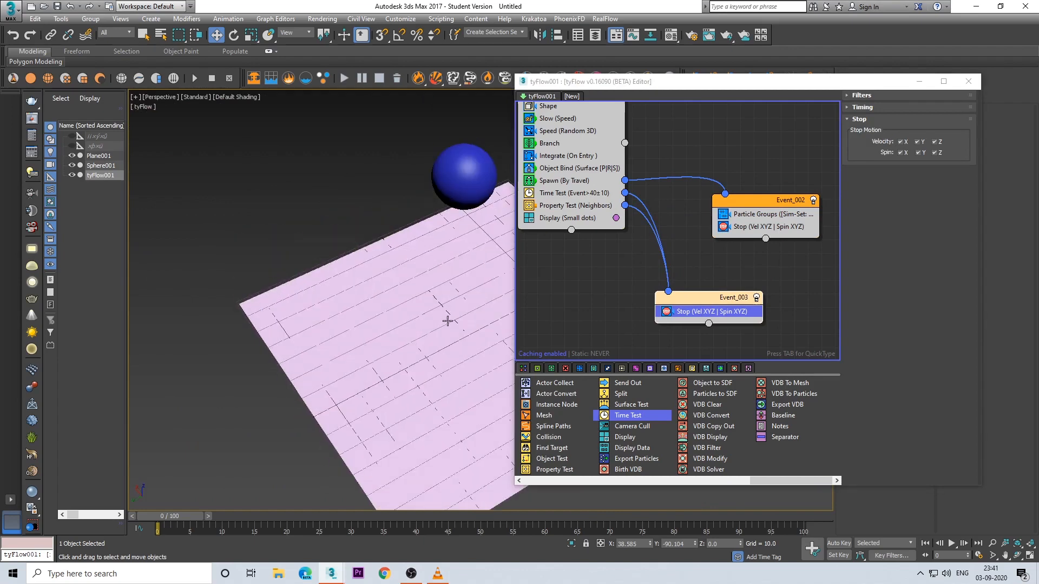
pyautogui.moveTo(183, 518); pyautogui.dragTo(449, 517)
pyautogui.moveTo(413, 393); pyautogui.dragTo(405, 432, button='middle')
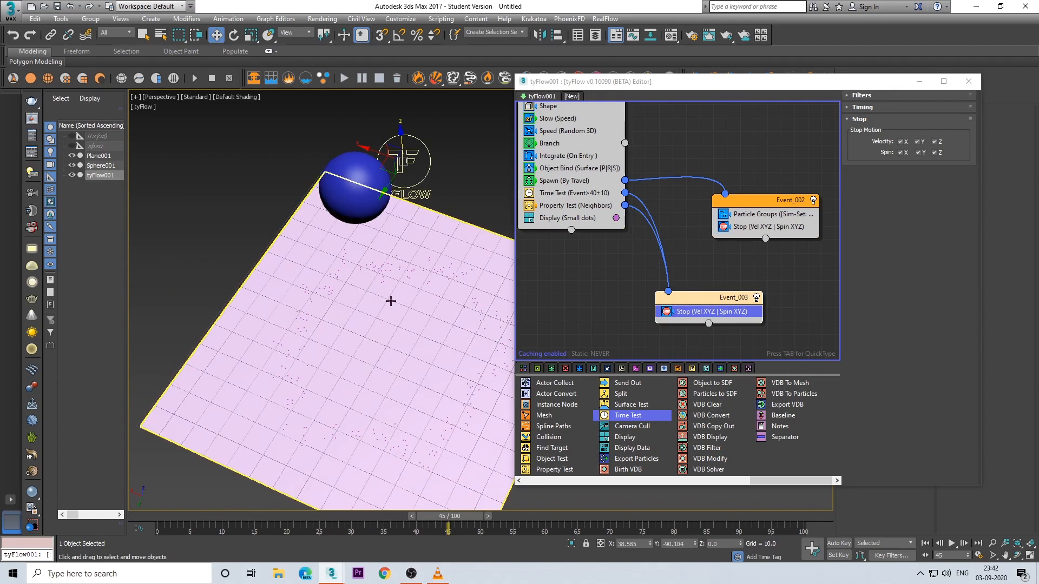
pyautogui.moveTo(453, 516)
pyautogui.mouseDown()
pyautogui.moveTo(561, 518)
pyautogui.moveTo(407, 518)
pyautogui.moveTo(470, 518)
pyautogui.mouseUp()
pyautogui.press('w')
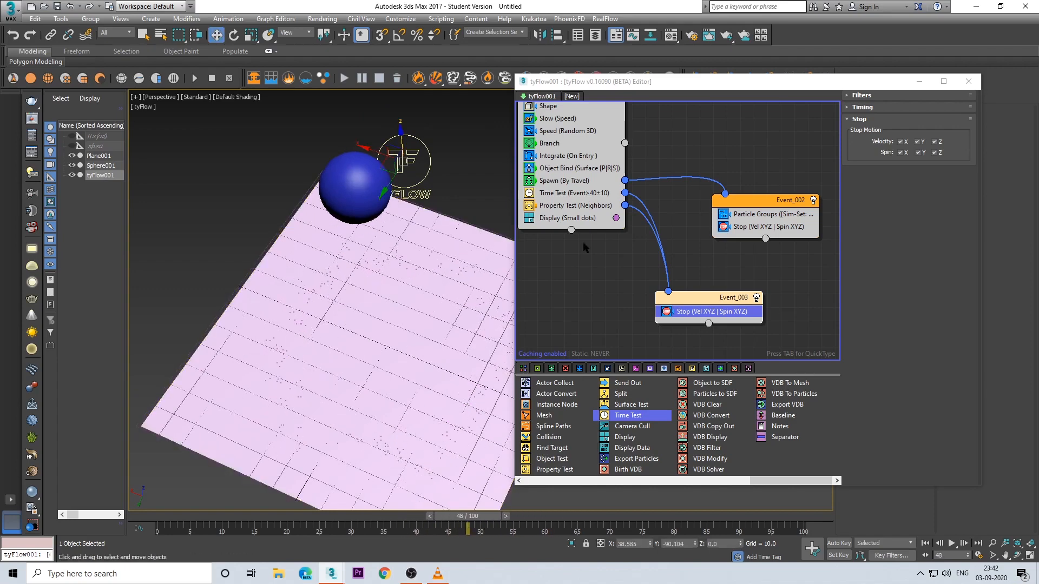
pyautogui.click(587, 193)
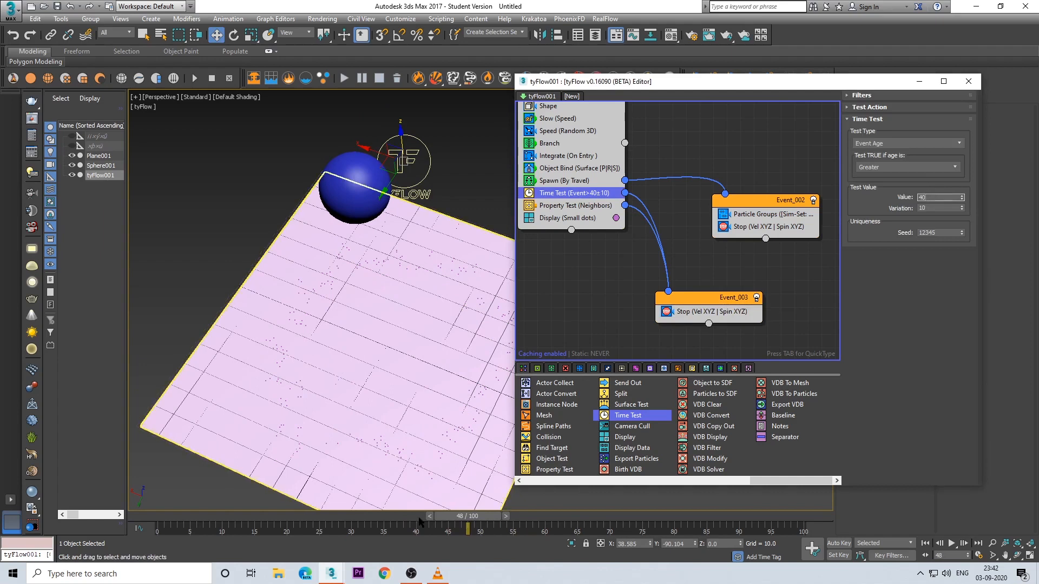
pyautogui.moveTo(468, 518); pyautogui.dragTo(578, 521)
pyautogui.press('w')
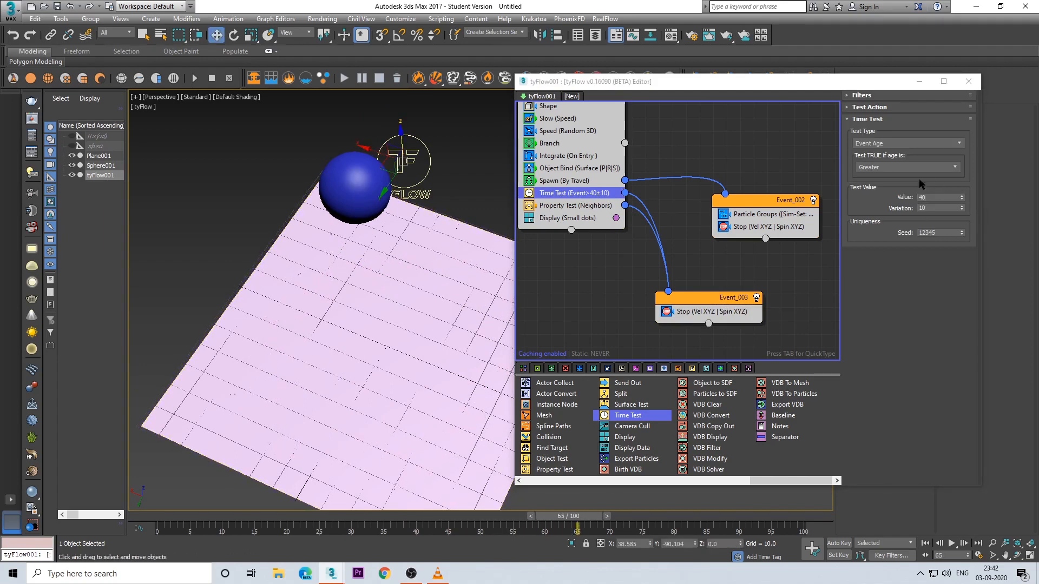
# Step: Try an event age of 50 in the Time Test, preview the particles near frame 44, and return the age to 40
pyautogui.click(936, 197)
pyautogui.press('Return')
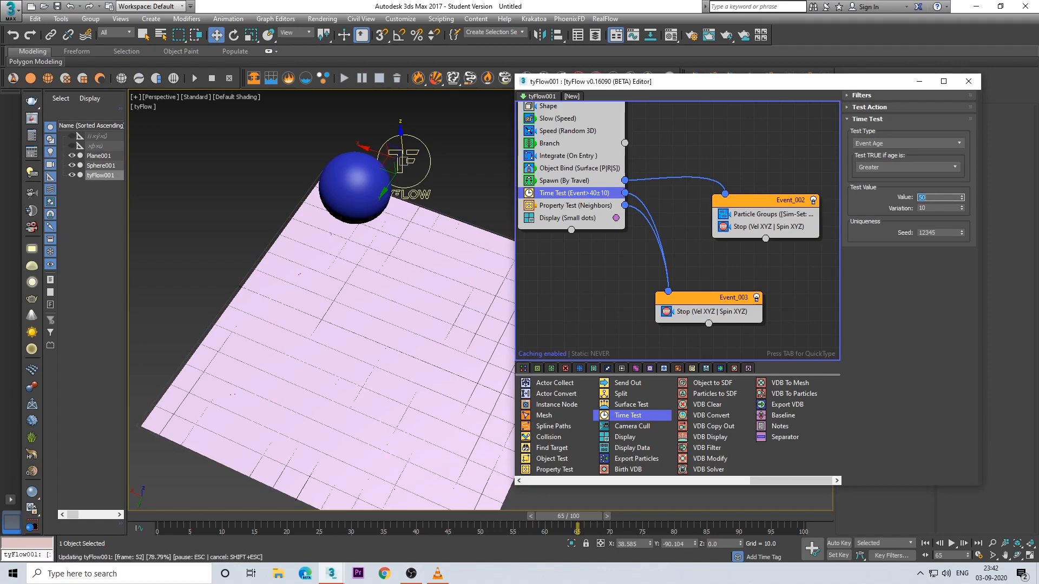
pyautogui.moveTo(395, 287); pyautogui.dragTo(444, 225, button='middle')
pyautogui.moveTo(564, 523); pyautogui.dragTo(459, 532)
pyautogui.moveTo(927, 197); pyautogui.dragTo(921, 197)
pyautogui.write('4')
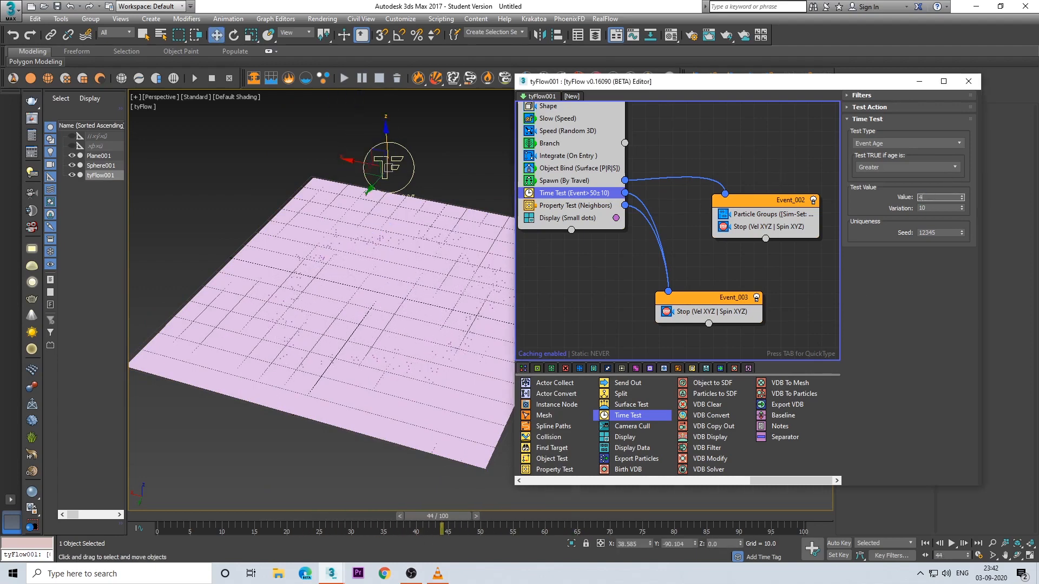
pyautogui.write('0')
pyautogui.press('Return')
# Step: Set the first event's Speed magnitude to 3.0
pyautogui.keyDown('alt'); pyautogui.moveTo(286, 292); pyautogui.dragTo(374, 303, button='middle'); pyautogui.keyUp('alt')
pyautogui.click(563, 131)
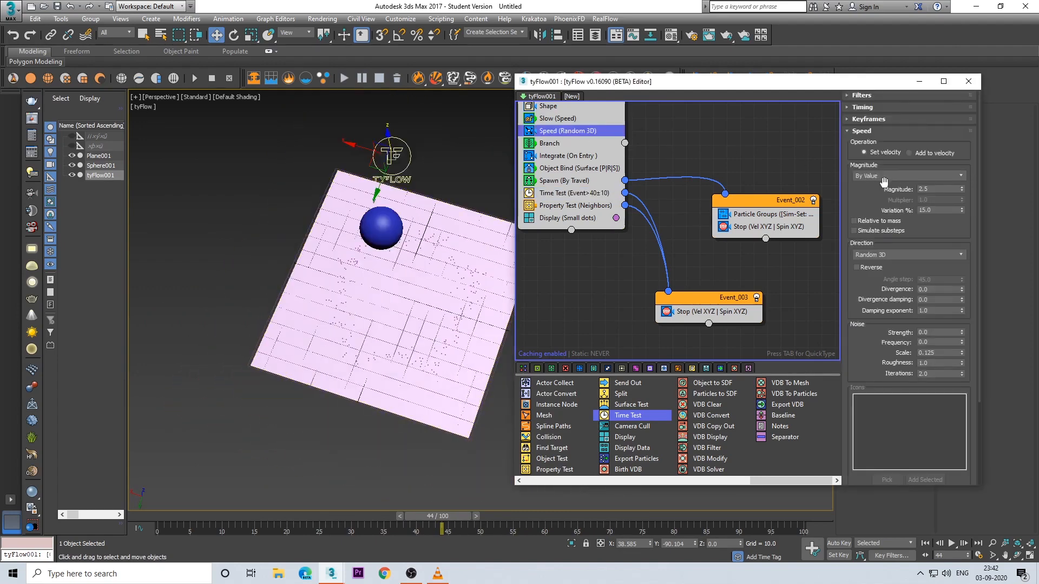
pyautogui.write('3')
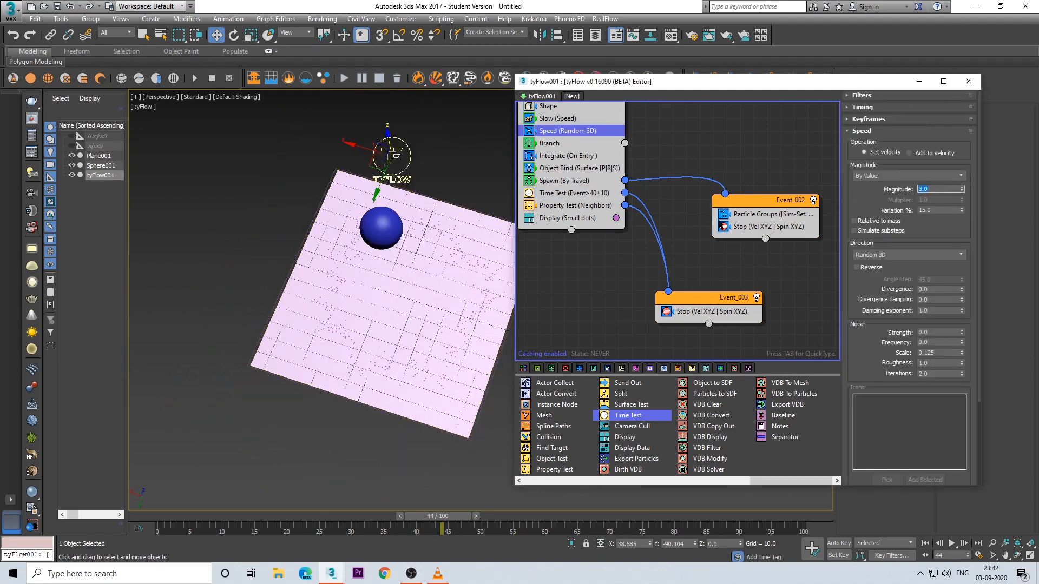
pyautogui.keyDown('alt'); pyautogui.moveTo(419, 298); pyautogui.dragTo(441, 273, button='middle'); pyautogui.keyUp('alt')
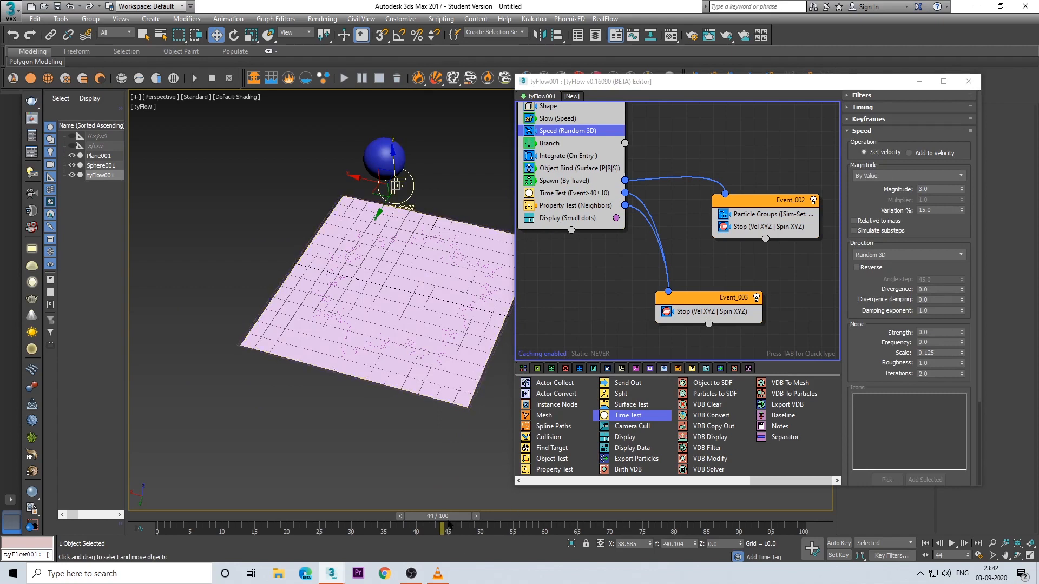
# Step: Examine the particle spread across the plane at frame 47 from several angles
pyautogui.moveTo(447, 522); pyautogui.dragTo(469, 530)
pyautogui.moveTo(426, 337); pyautogui.dragTo(403, 425, button='middle')
pyautogui.keyDown('alt'); pyautogui.moveTo(396, 387); pyautogui.dragTo(430, 389, button='middle'); pyautogui.keyUp('alt')
pyautogui.moveTo(589, 172); pyautogui.dragTo(622, 193, button='middle')
pyautogui.moveTo(619, 236); pyautogui.dragTo(642, 214, button='middle')
pyautogui.scroll(3, 338, 371)
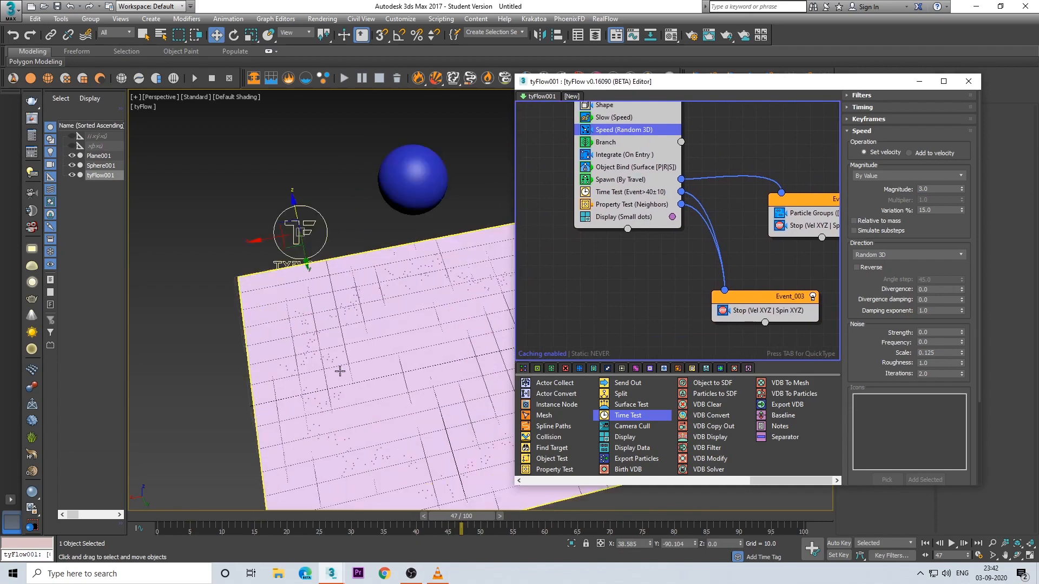
pyautogui.keyDown('alt'); pyautogui.moveTo(339, 371); pyautogui.dragTo(372, 334, button='middle'); pyautogui.keyUp('alt')
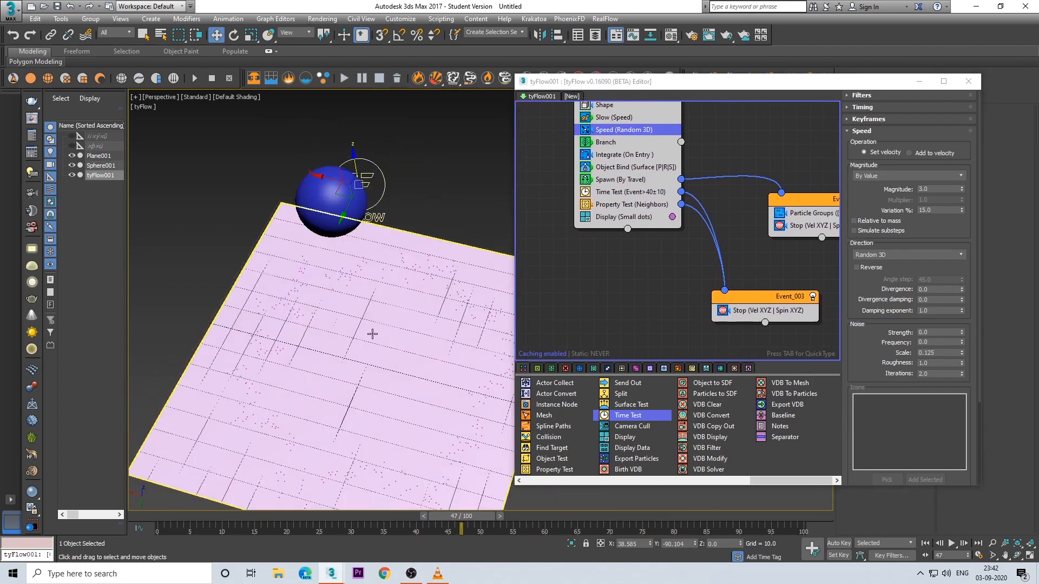
# Step: Return to frame 0, add a Spline Paths operator above Display in the first event and create a new spline object for it
pyautogui.press('Home')
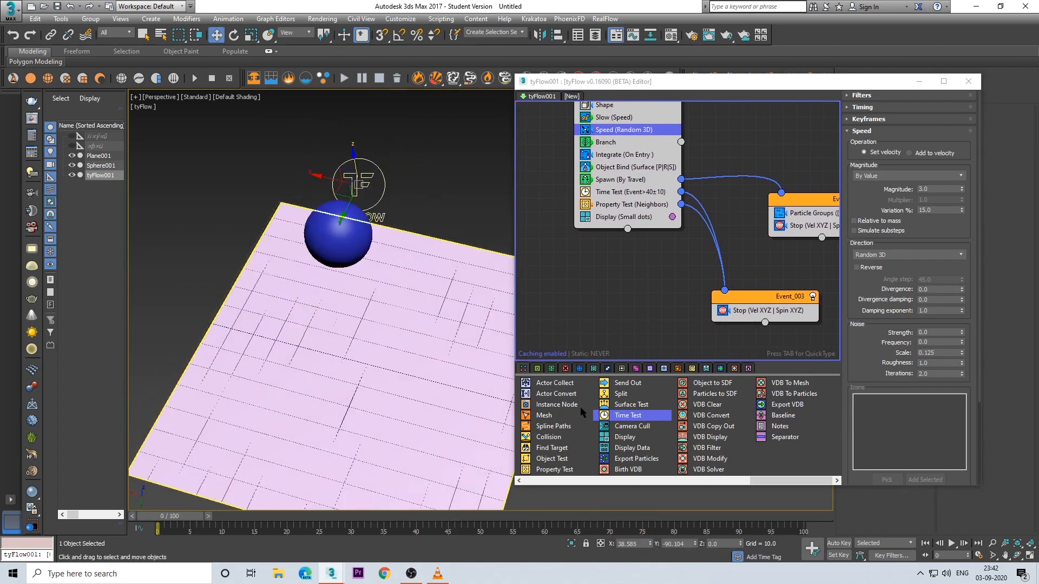
pyautogui.moveTo(550, 427); pyautogui.dragTo(647, 220)
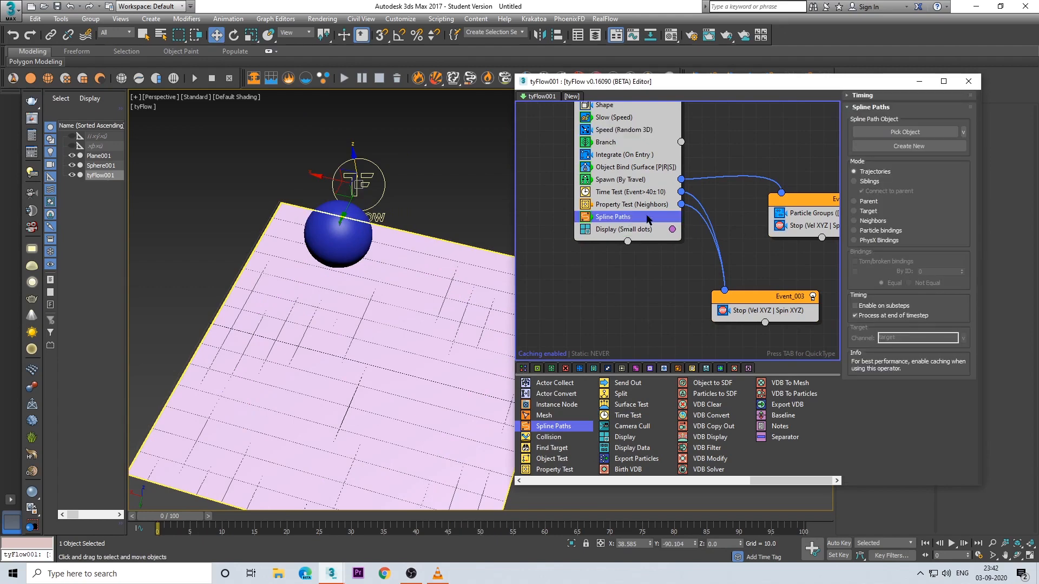
pyautogui.click(917, 148)
# Step: Scrub the timeline to frame 63 and inspect the branching splines up close and from a distance
pyautogui.moveTo(180, 519); pyautogui.dragTo(585, 518)
pyautogui.keyDown('alt'); pyautogui.moveTo(421, 394); pyautogui.dragTo(391, 363, button='middle'); pyautogui.keyUp('alt')
pyautogui.scroll(2, 391, 362)
pyautogui.keyDown('alt'); pyautogui.moveTo(387, 408); pyautogui.dragTo(449, 428, button='middle'); pyautogui.keyUp('alt')
pyautogui.scroll(-5, 390, 364)
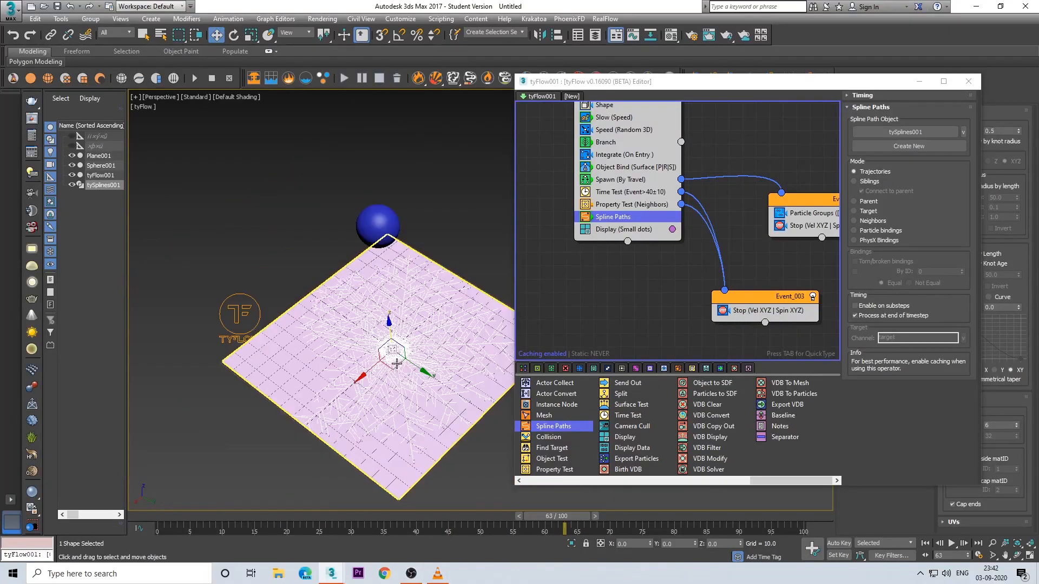
pyautogui.moveTo(394, 357)
pyautogui.keyDown('alt'); pyautogui.mouseDown(button='middle')
pyautogui.moveTo(392, 389)
pyautogui.moveTo(373, 398)
pyautogui.moveTo(374, 346)
pyautogui.moveTo(353, 279)
pyautogui.mouseUp(button='middle'); pyautogui.keyUp('alt')
pyautogui.scroll(4, 373, 400)
pyautogui.moveTo(737, 145); pyautogui.dragTo(724, 228, button='middle')
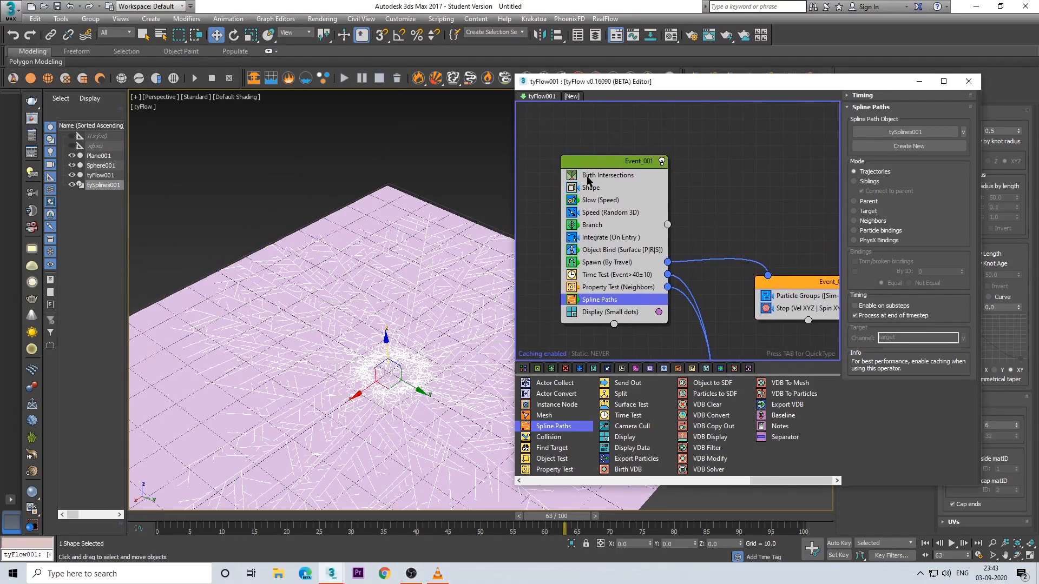
# Step: Set the Birth Intersections density to 30 in the first event and move the timeline back to frame 47
pyautogui.click(587, 178)
pyautogui.doubleClick(937, 148)
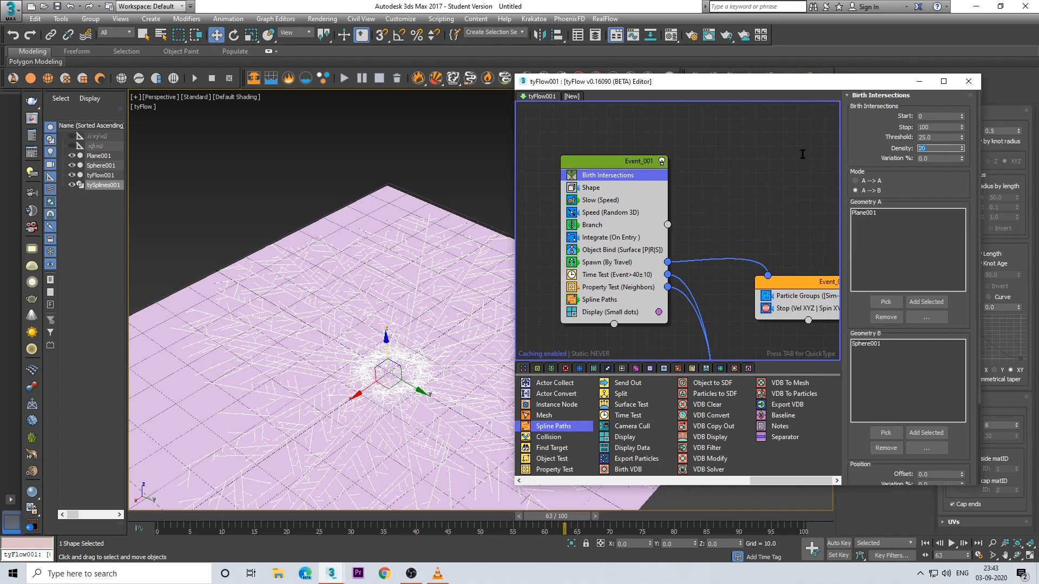
pyautogui.press('Return')
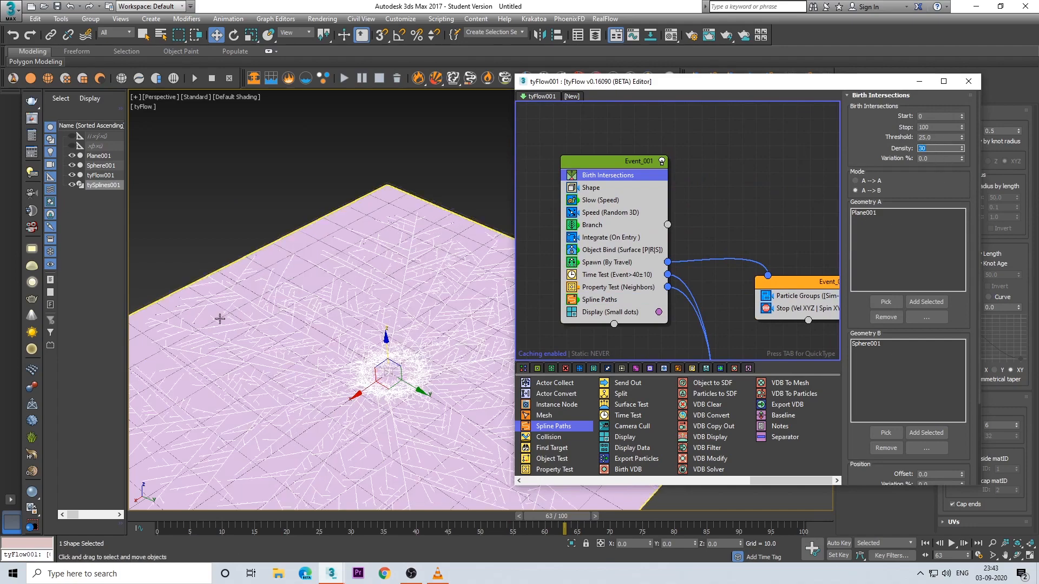
pyautogui.moveTo(331, 368); pyautogui.dragTo(393, 260, button='middle')
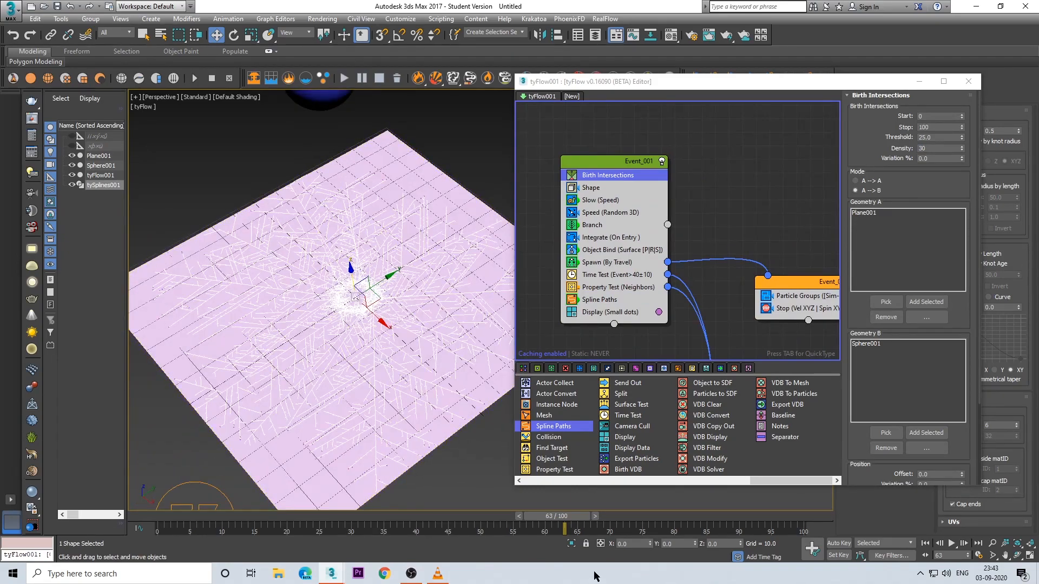
pyautogui.moveTo(572, 517); pyautogui.dragTo(460, 517)
pyautogui.press('w')
# Step: Set the Branch operator's maximum count to 2 and check the branching at frame 79
pyautogui.click(594, 226)
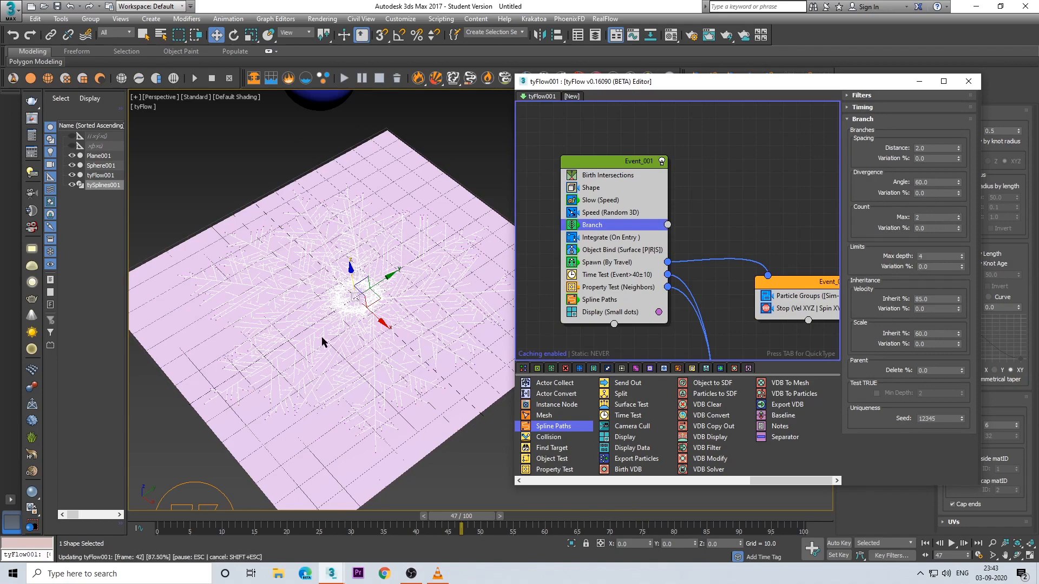
pyautogui.click(958, 215)
pyautogui.scroll(5, 250, 271)
pyautogui.scroll(-5, 250, 272)
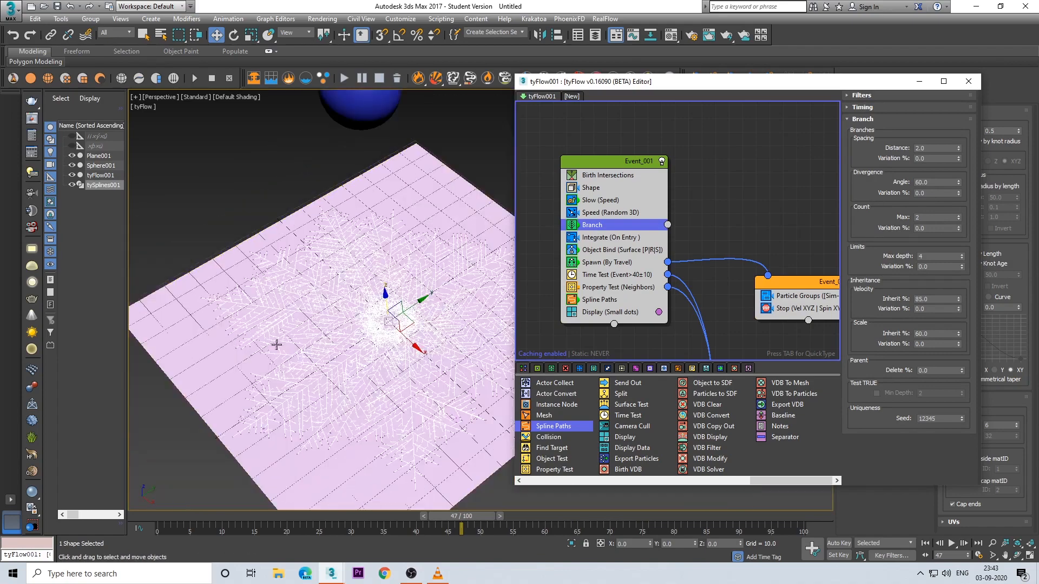
pyautogui.moveTo(461, 517); pyautogui.dragTo(671, 526)
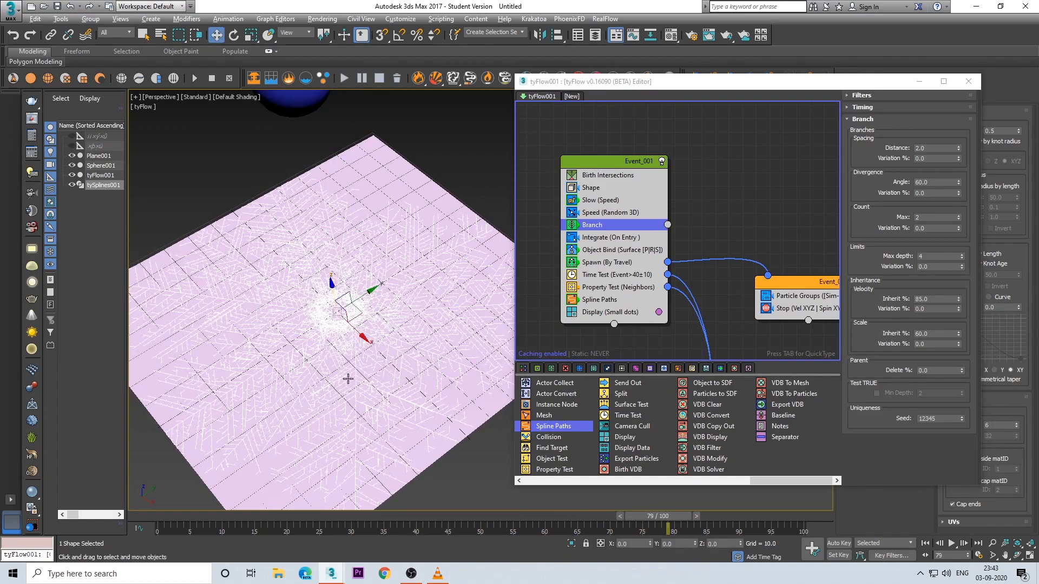
pyautogui.keyDown('alt'); pyautogui.moveTo(347, 378); pyautogui.dragTo(371, 429, button='middle'); pyautogui.keyUp('alt')
pyautogui.scroll(5, 368, 430)
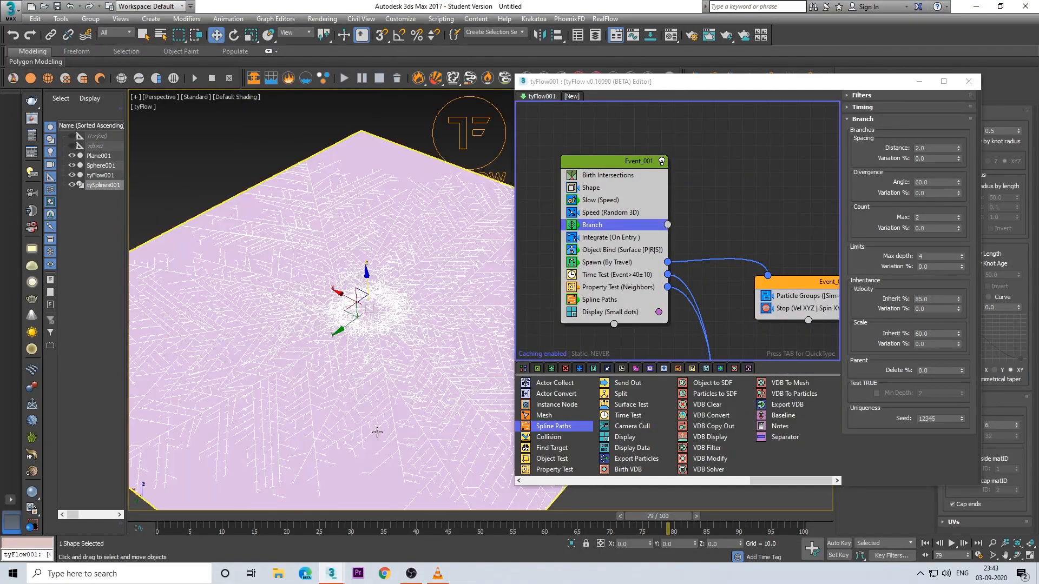
# Step: Return to frame 33 and change the first event's Display type to Geometry
pyautogui.moveTo(661, 516); pyautogui.dragTo(393, 509)
pyautogui.moveTo(452, 507); pyautogui.dragTo(387, 508)
pyautogui.click(597, 189)
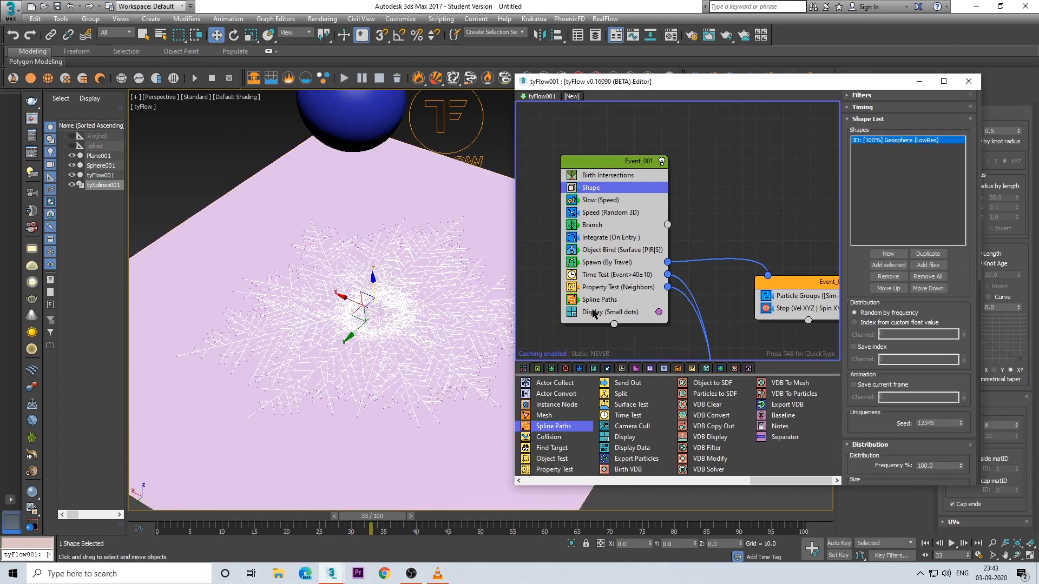
pyautogui.click(594, 312)
pyautogui.click(919, 117)
pyautogui.click(877, 173)
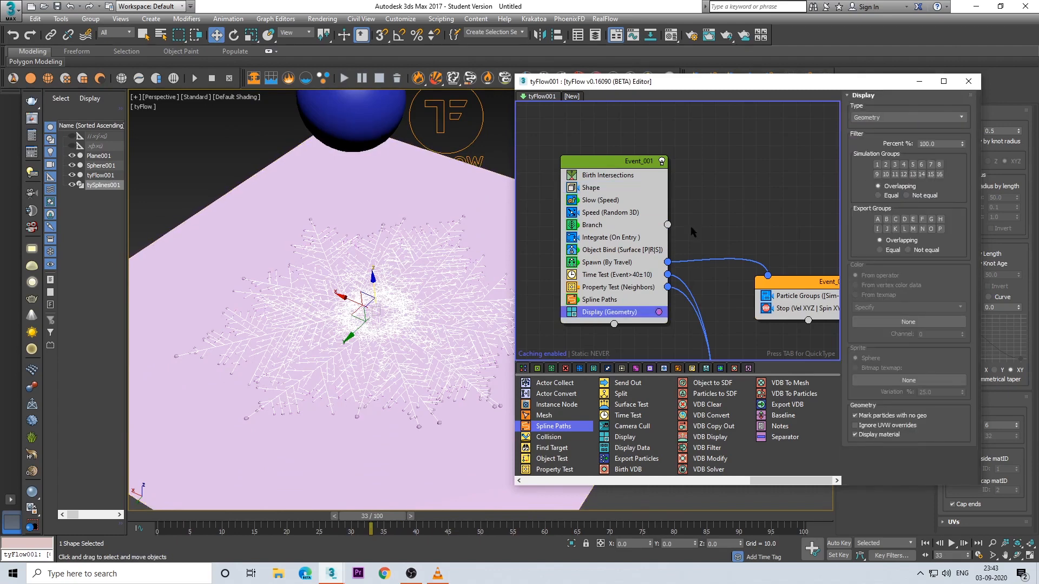
pyautogui.scroll(4, 368, 369)
pyautogui.scroll(-4, 386, 336)
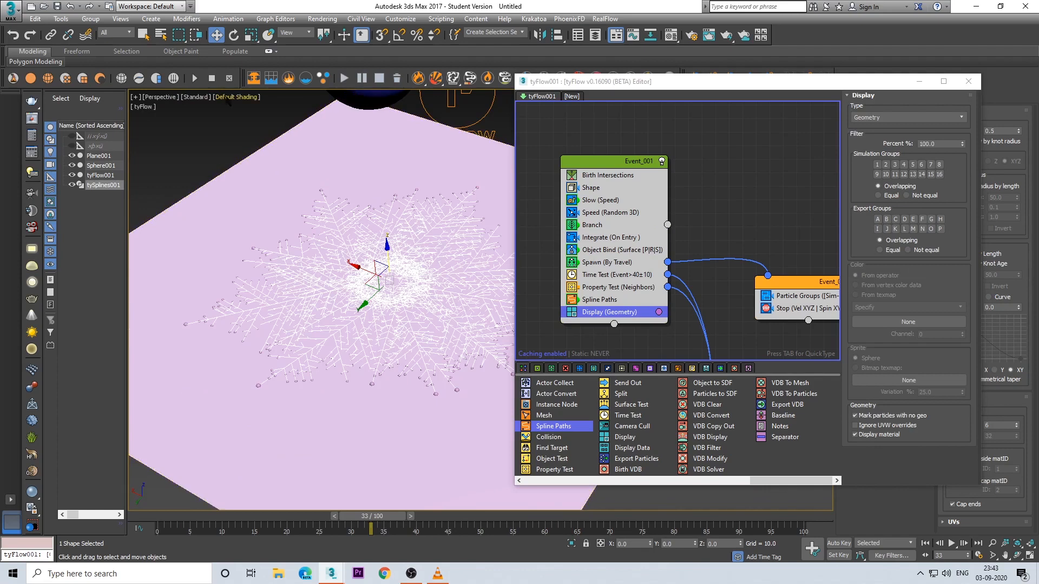
# Step: Advance the timeline to frame 50 and close the tyFlow editor
pyautogui.moveTo(372, 517)
pyautogui.mouseDown()
pyautogui.moveTo(338, 517)
pyautogui.moveTo(392, 517)
pyautogui.mouseUp()
pyautogui.press('w')
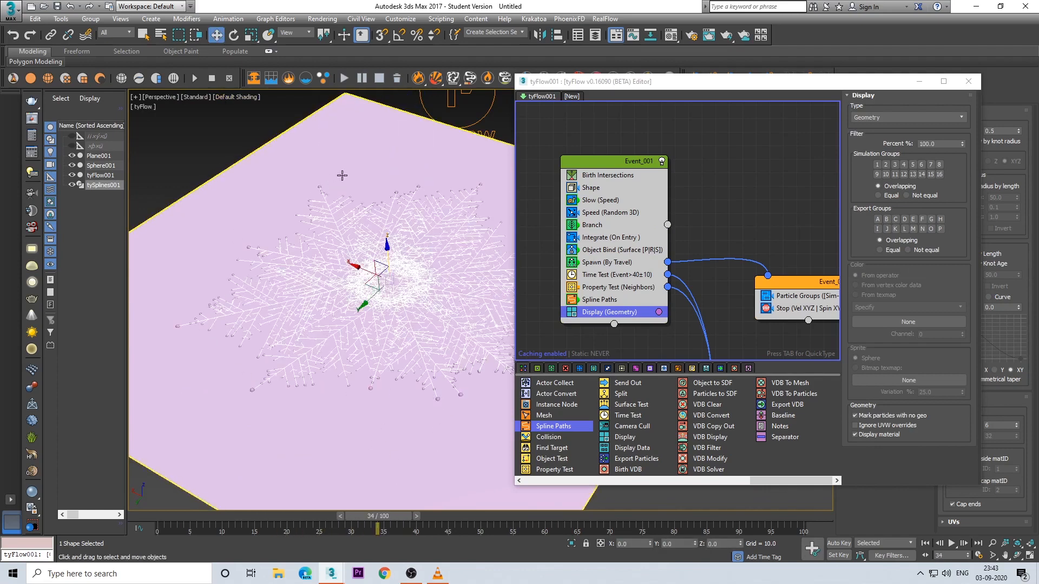
pyautogui.moveTo(377, 520); pyautogui.dragTo(480, 525)
pyautogui.press('w')
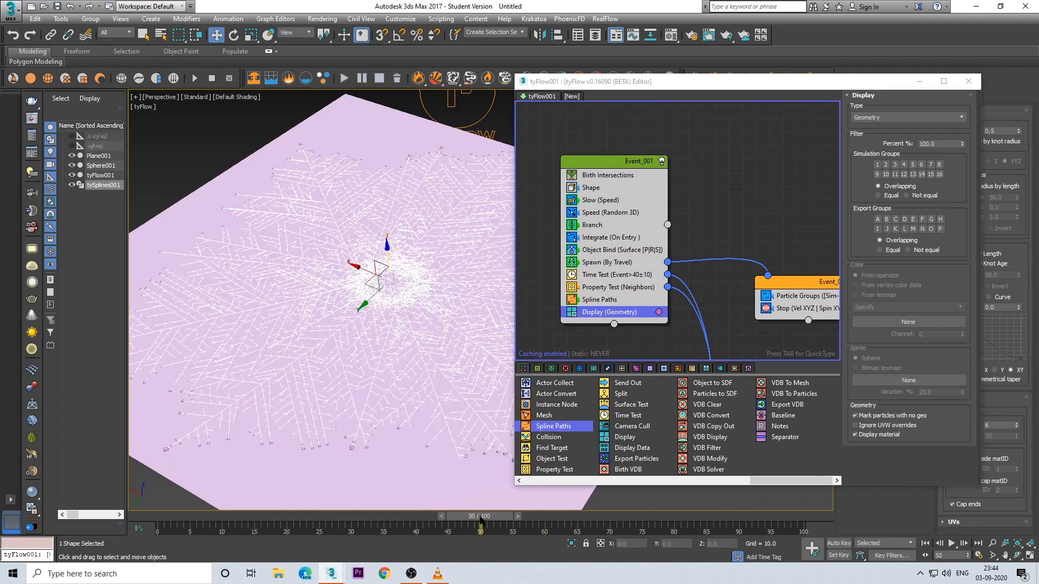
pyautogui.click(963, 84)
pyautogui.moveTo(563, 310); pyautogui.dragTo(640, 284, button='middle')
pyautogui.scroll(-3, 640, 283)
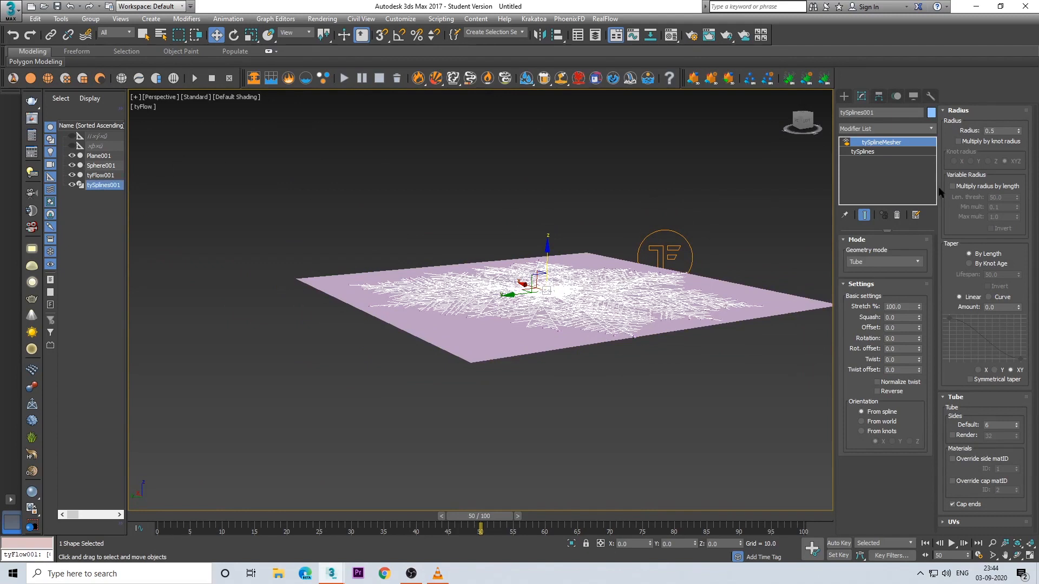
# Step: Delete the tySplineMesher modifier from tySplines001 and apply a fresh tySplineMesher to it
pyautogui.click(895, 216)
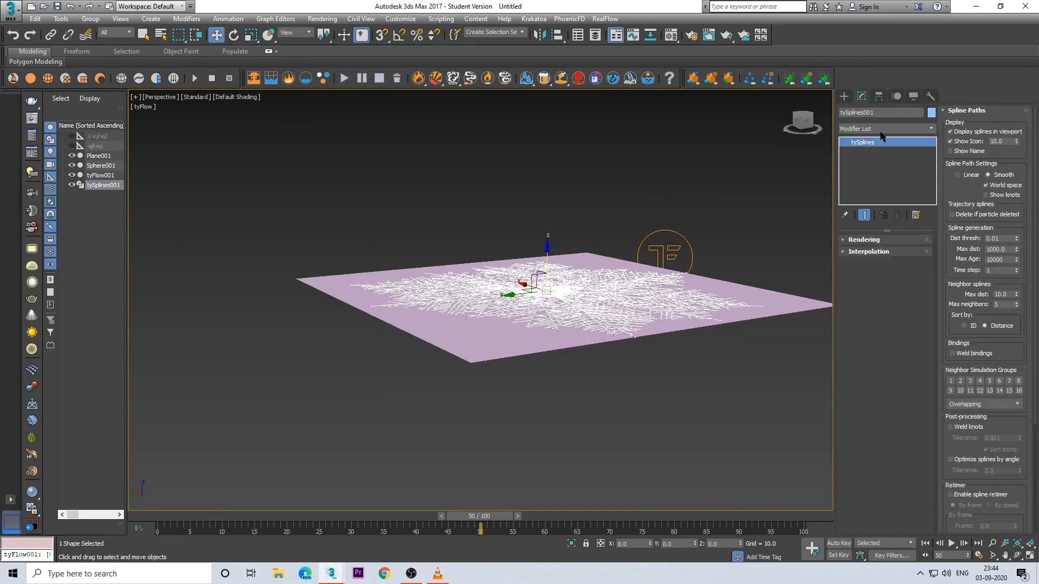
pyautogui.click(878, 129)
pyautogui.write('yBend')
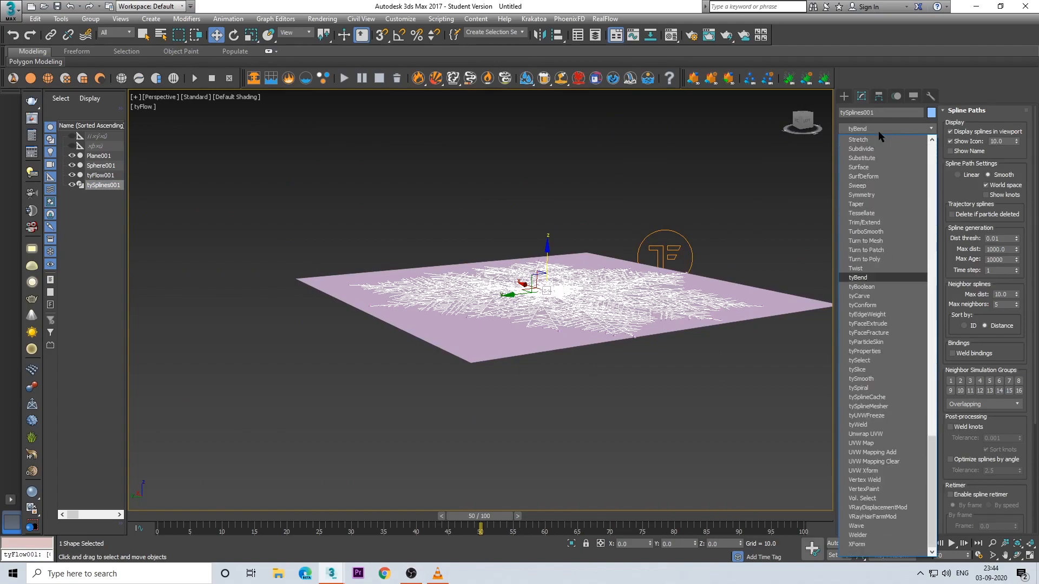
pyautogui.click(875, 409)
pyautogui.keyDown('alt'); pyautogui.moveTo(645, 264); pyautogui.dragTo(606, 337, button='middle'); pyautogui.keyUp('alt')
pyautogui.scroll(5, 622, 345)
pyautogui.keyDown('alt'); pyautogui.moveTo(487, 287); pyautogui.dragTo(477, 342, button='middle'); pyautogui.keyUp('alt')
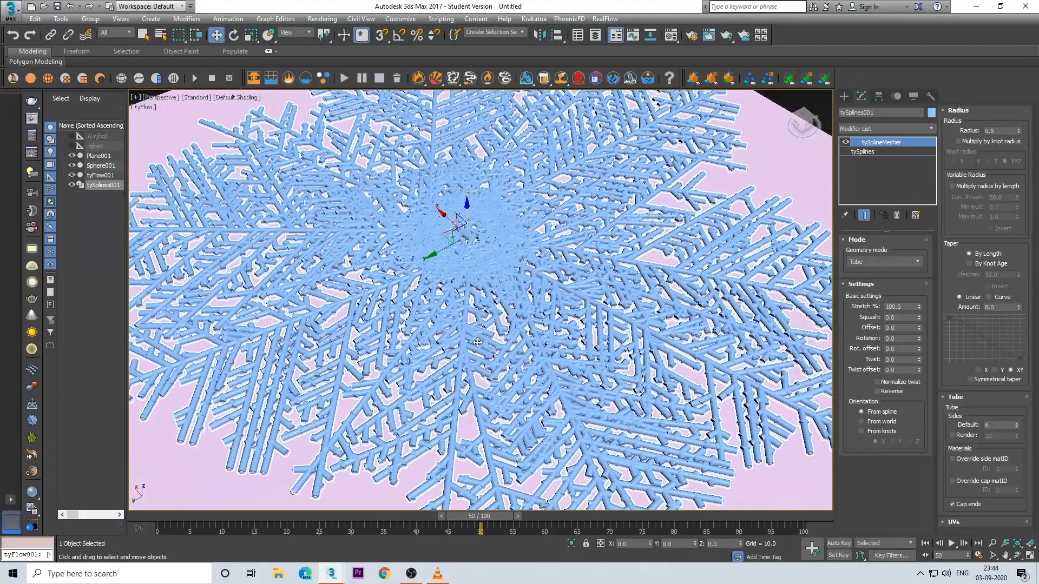
pyautogui.scroll(-2, 477, 342)
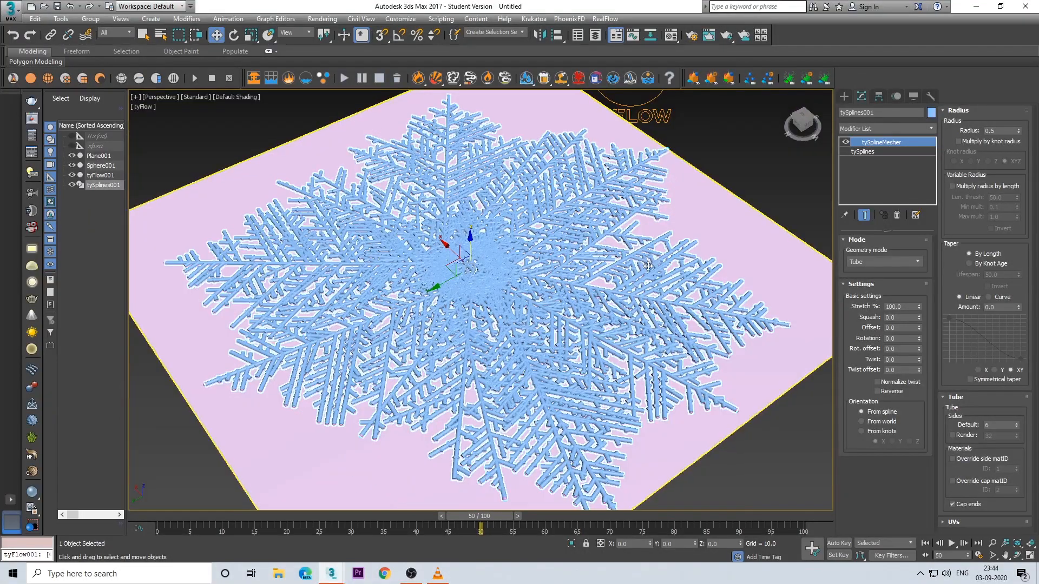
# Step: Set the tySplineMesher radius to 0.1
pyautogui.doubleClick(987, 132)
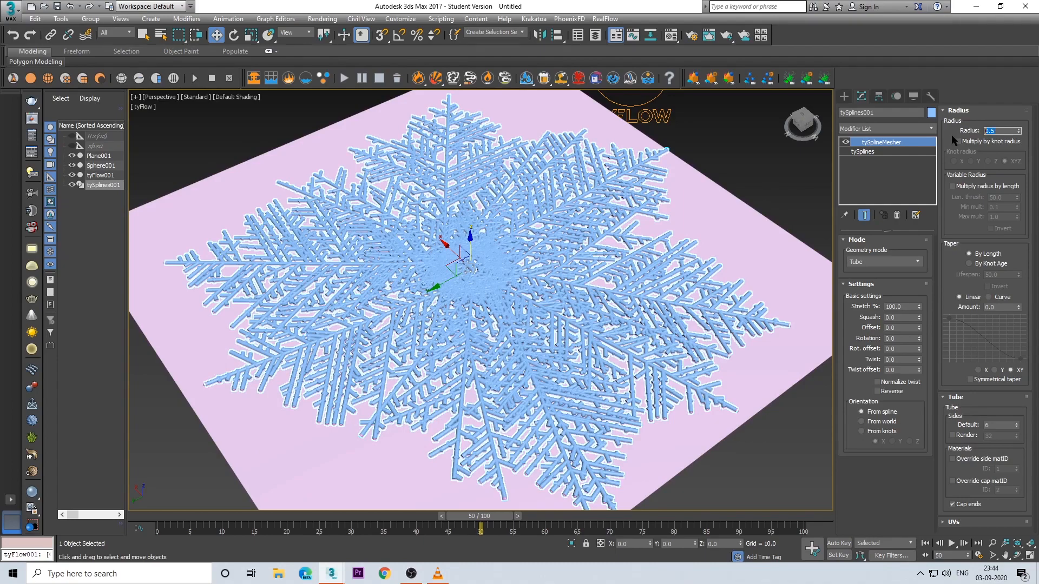
pyautogui.write('.1')
pyautogui.press('Return')
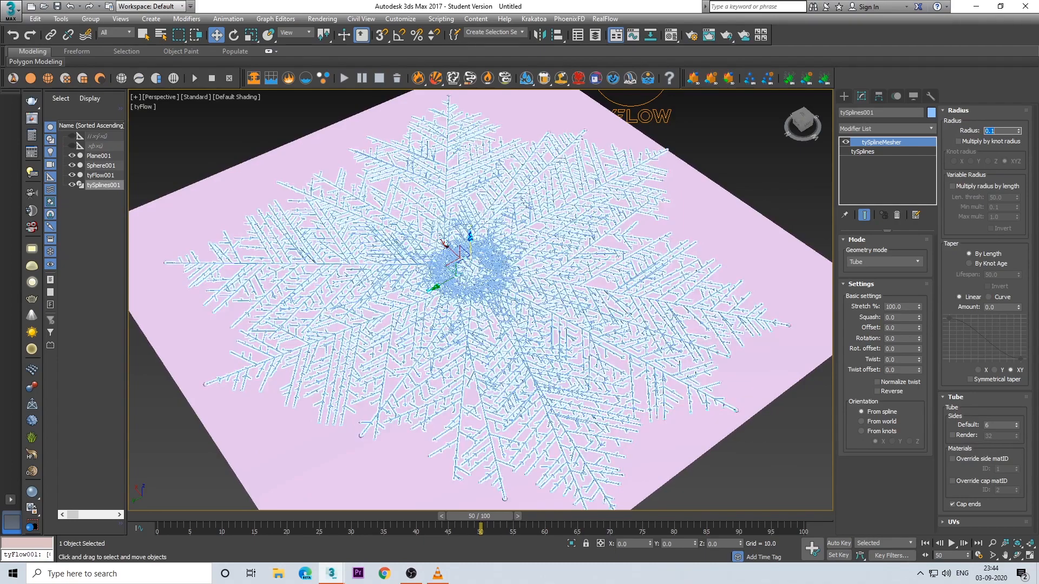
pyautogui.scroll(5, 687, 248)
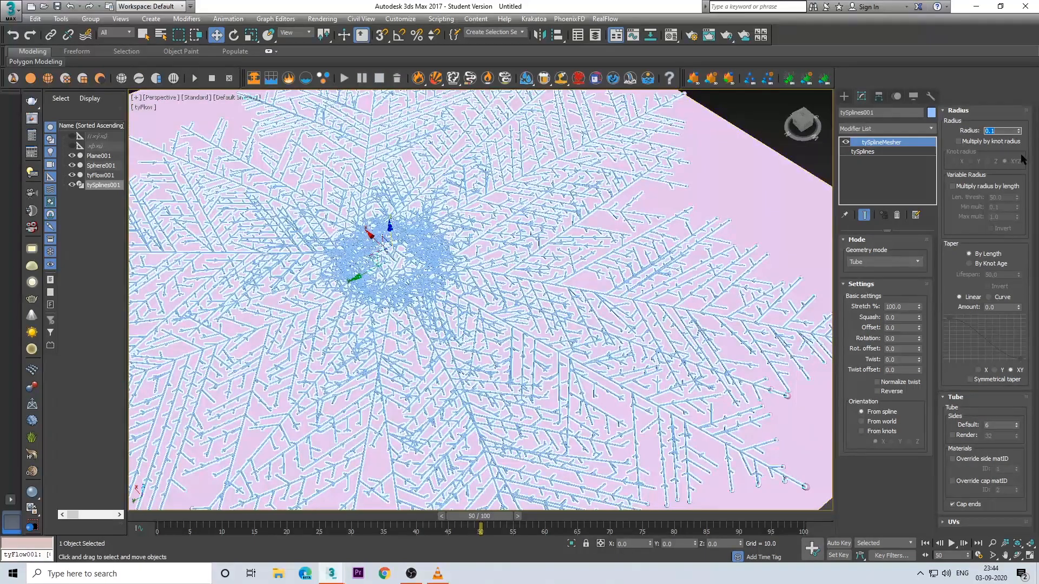
# Step: Enable Multiply radius by length with a length threshold of 10 and a minimum multiplier of 0.5, and invert it
pyautogui.click(952, 186)
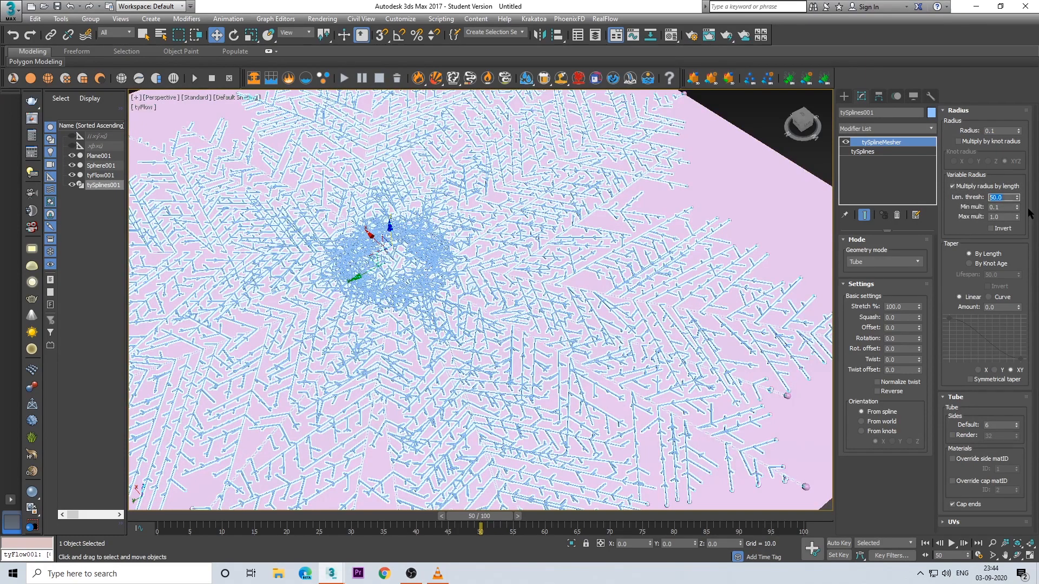
pyautogui.press('Return')
pyautogui.click(996, 210)
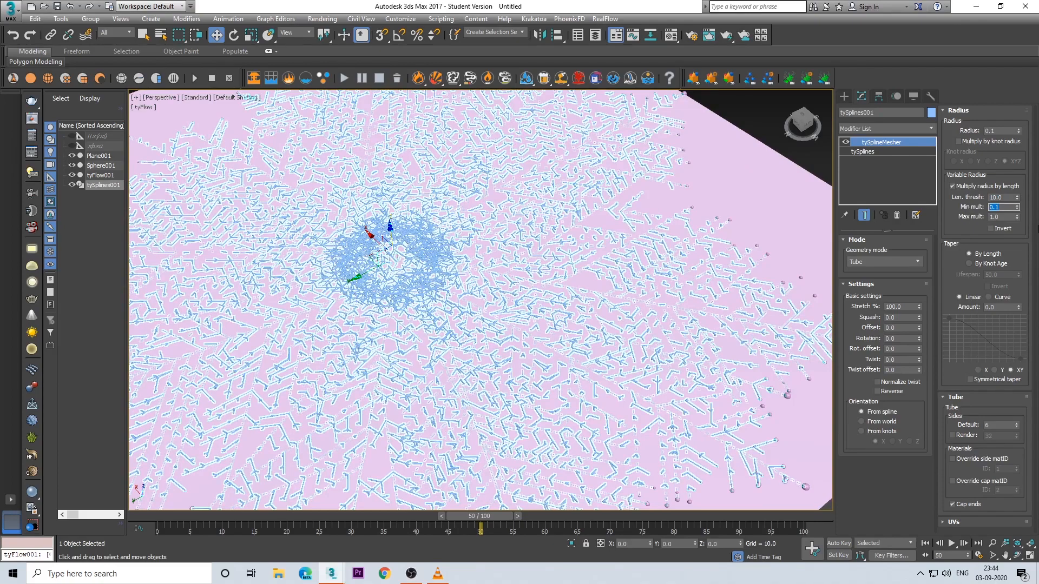
pyautogui.write('.5')
pyautogui.press('Return')
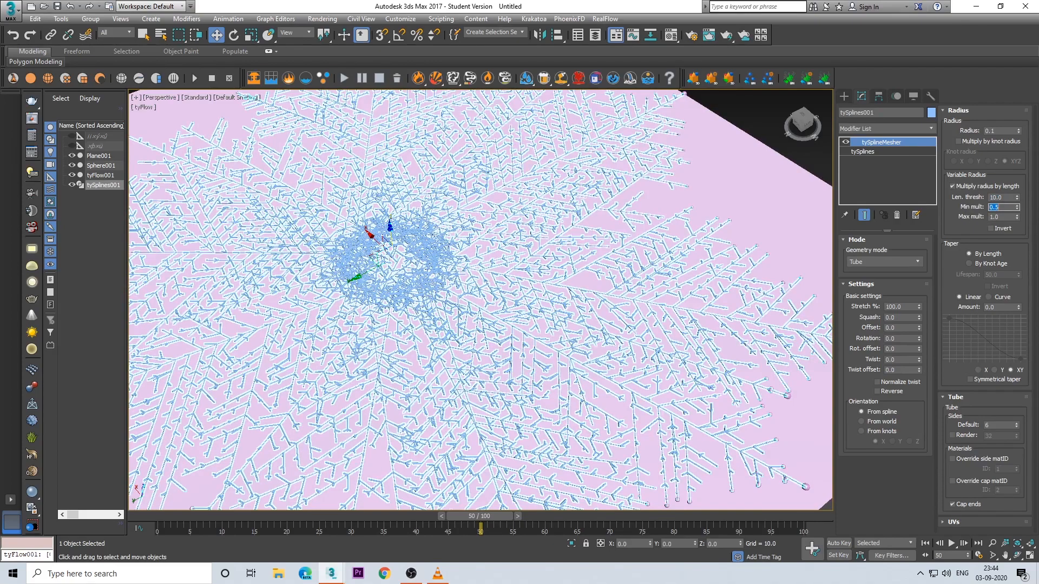
pyautogui.click(1001, 230)
pyautogui.scroll(5, 645, 324)
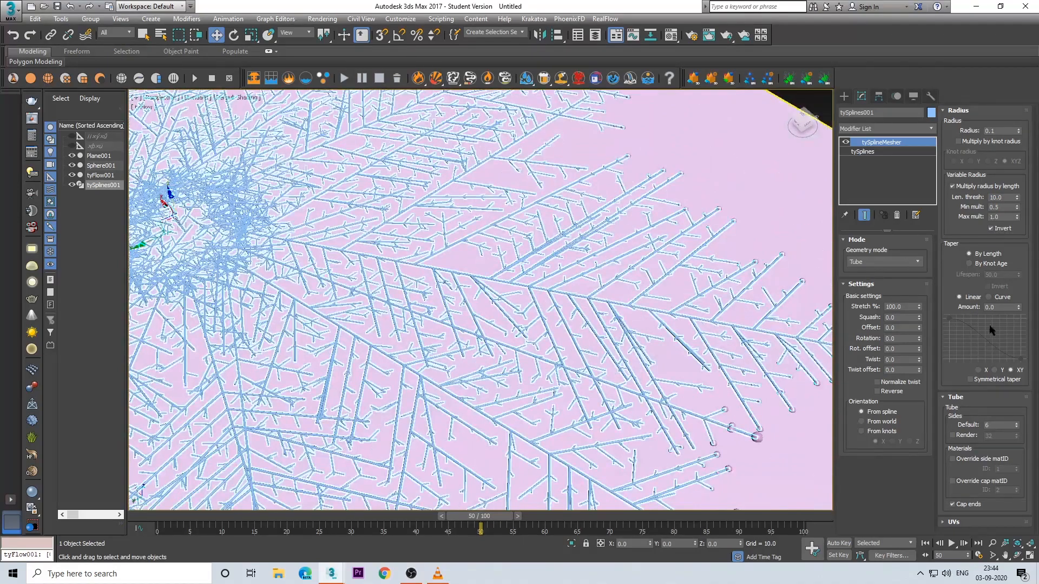
# Step: Set the spline mesh's linear taper amount to 0.5 and inspect the branch tips
pyautogui.doubleClick(993, 307)
pyautogui.write('.5')
pyautogui.press('Return')
pyautogui.moveTo(533, 336); pyautogui.dragTo(490, 352, button='middle')
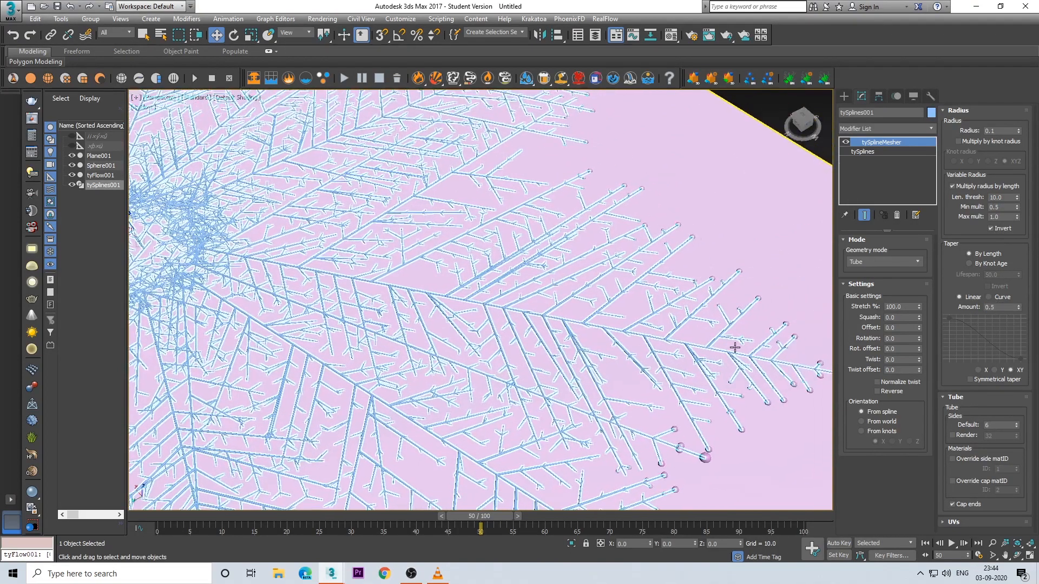
pyautogui.scroll(3, 649, 341)
pyautogui.moveTo(676, 335); pyautogui.dragTo(423, 270, button='middle')
pyautogui.scroll(-9, 489, 318)
pyautogui.scroll(6, 423, 270)
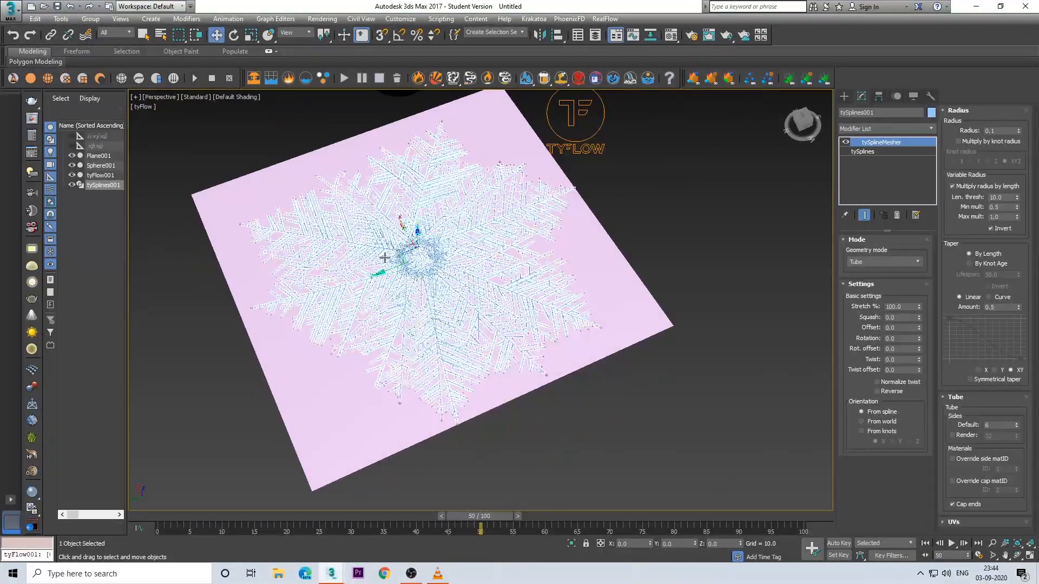
pyautogui.scroll(2, 596, 314)
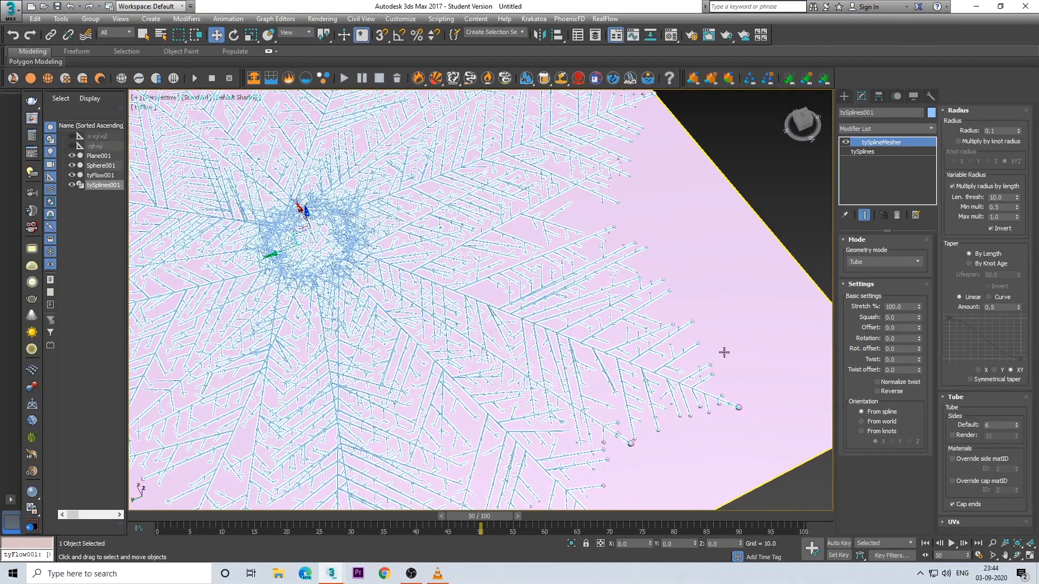
pyautogui.scroll(4, 673, 383)
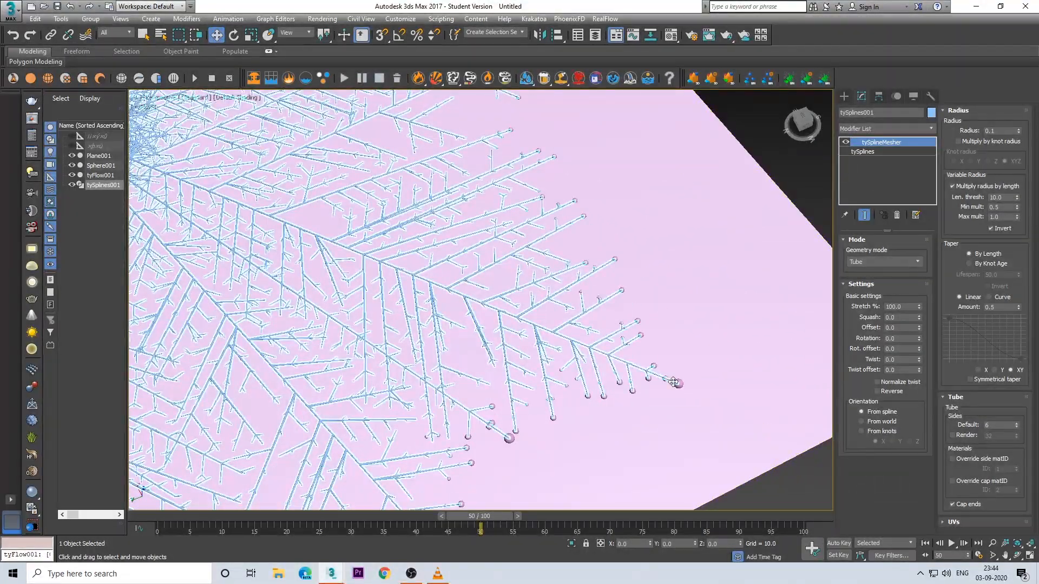
# Step: Nudge the mesh radius up slightly, then deselect the splines and examine the branches up close and from above
pyautogui.click(1018, 129)
pyautogui.click(790, 183)
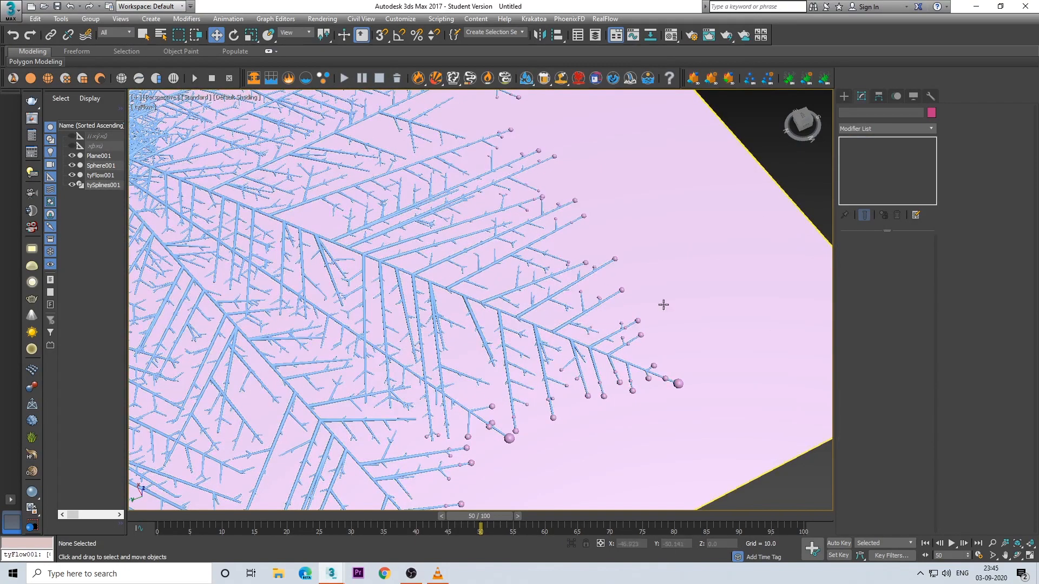
pyautogui.scroll(3, 583, 347)
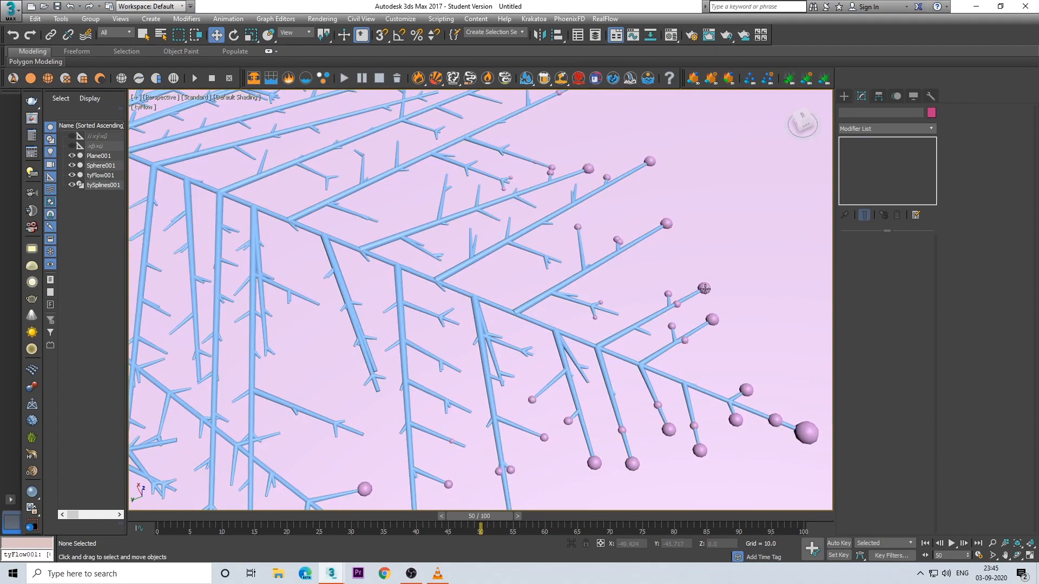
pyautogui.scroll(-8, 699, 292)
pyautogui.keyDown('alt'); pyautogui.moveTo(621, 340); pyautogui.dragTo(542, 337, button='middle'); pyautogui.keyUp('alt')
pyautogui.keyDown('alt'); pyautogui.moveTo(543, 336); pyautogui.dragTo(543, 411, button='middle'); pyautogui.keyUp('alt')
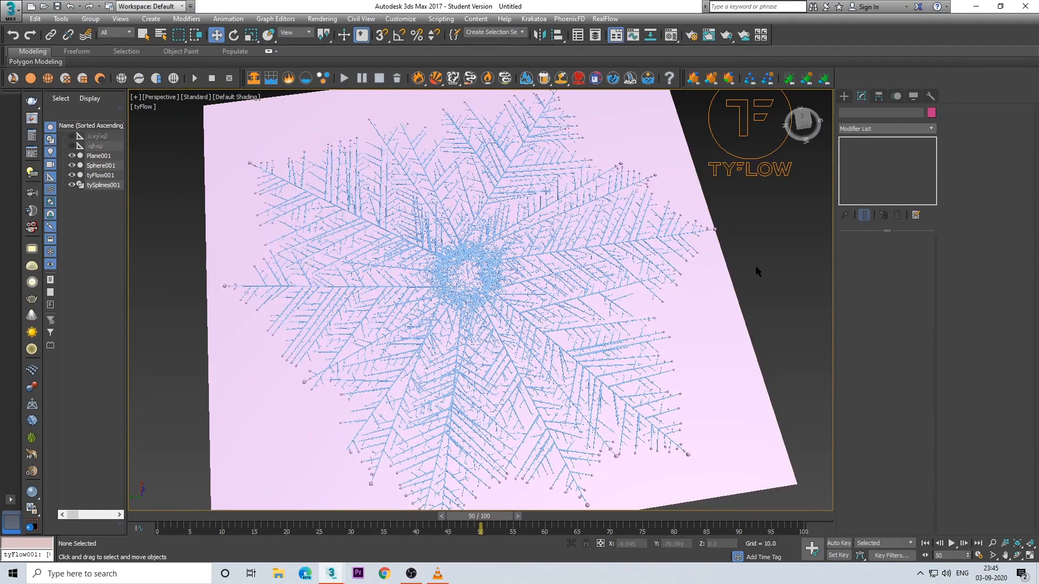
pyautogui.scroll(3, 750, 268)
pyautogui.scroll(-3, 749, 268)
pyautogui.moveTo(742, 284); pyautogui.dragTo(762, 296, button='middle')
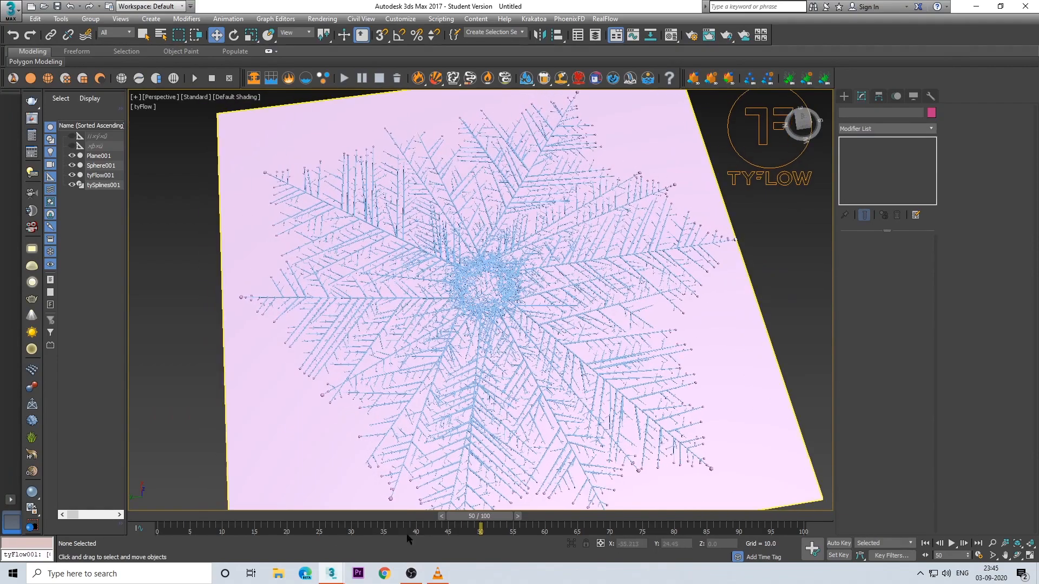
# Step: Scrub the timeline forward and back to about frame 52 to review the growth of the meshed branches
pyautogui.moveTo(482, 526); pyautogui.dragTo(642, 518)
pyautogui.keyDown('alt'); pyautogui.moveTo(631, 463); pyautogui.dragTo(537, 360, button='middle'); pyautogui.keyUp('alt')
pyautogui.keyDown('alt'); pyautogui.moveTo(537, 360); pyautogui.dragTo(559, 357, button='middle'); pyautogui.keyUp('alt')
pyautogui.moveTo(441, 518); pyautogui.dragTo(508, 535)
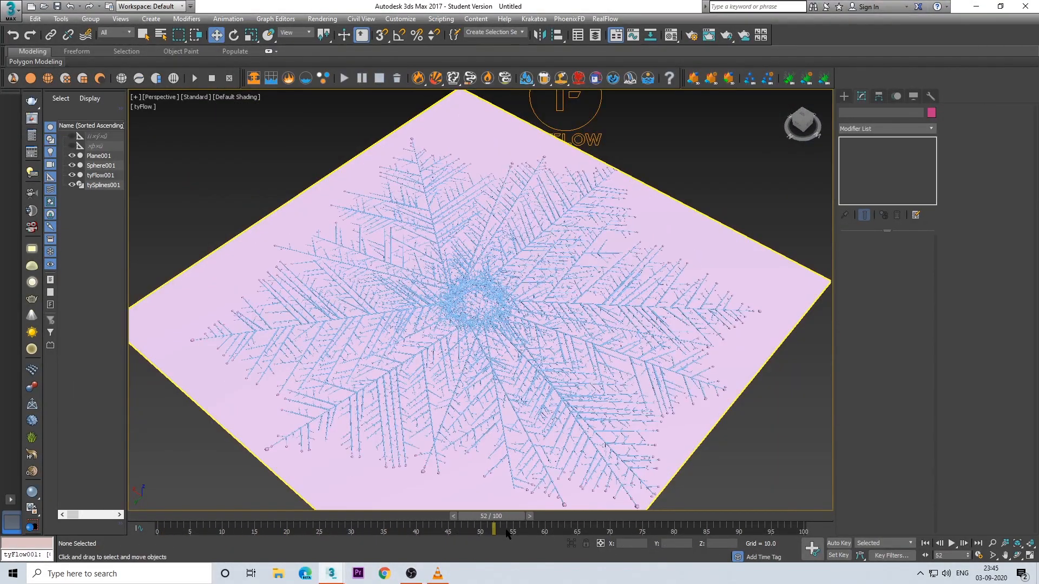